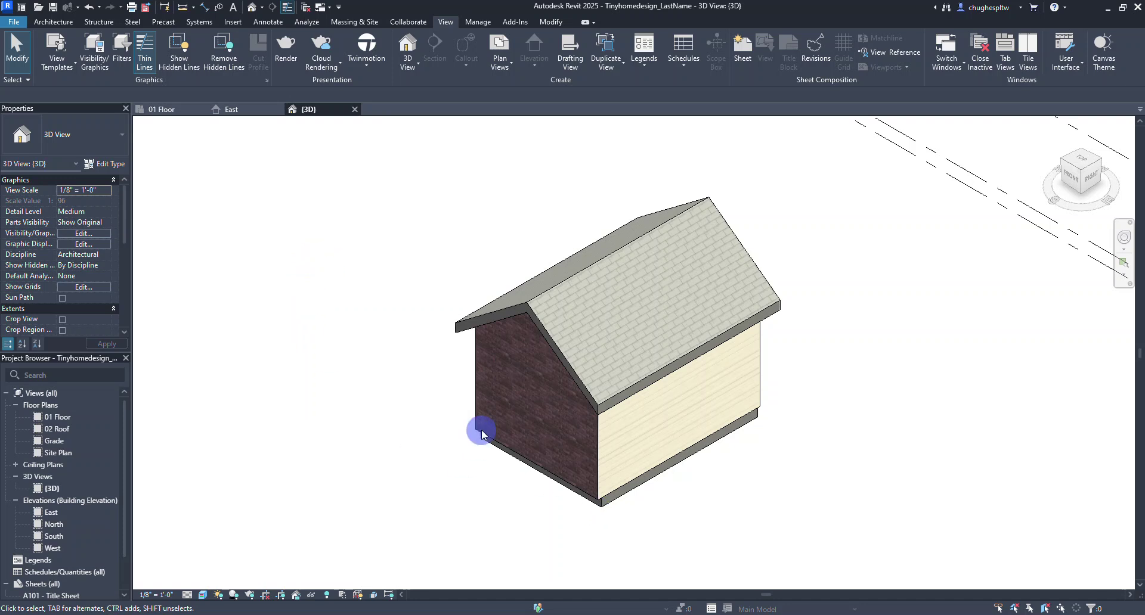
Select the brick gable-end wall and review the available wall types, keeping Exterior - Brick on Wood Stud
{"action": "left_click", "coordinate": [501, 424]}
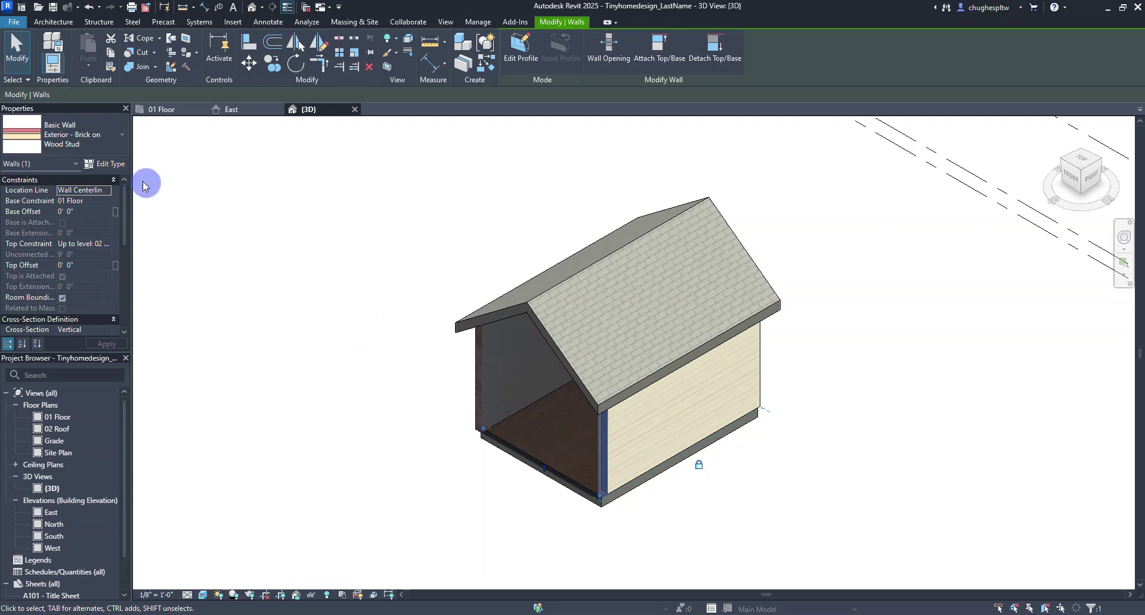
{"action": "left_click", "coordinate": [102, 145]}
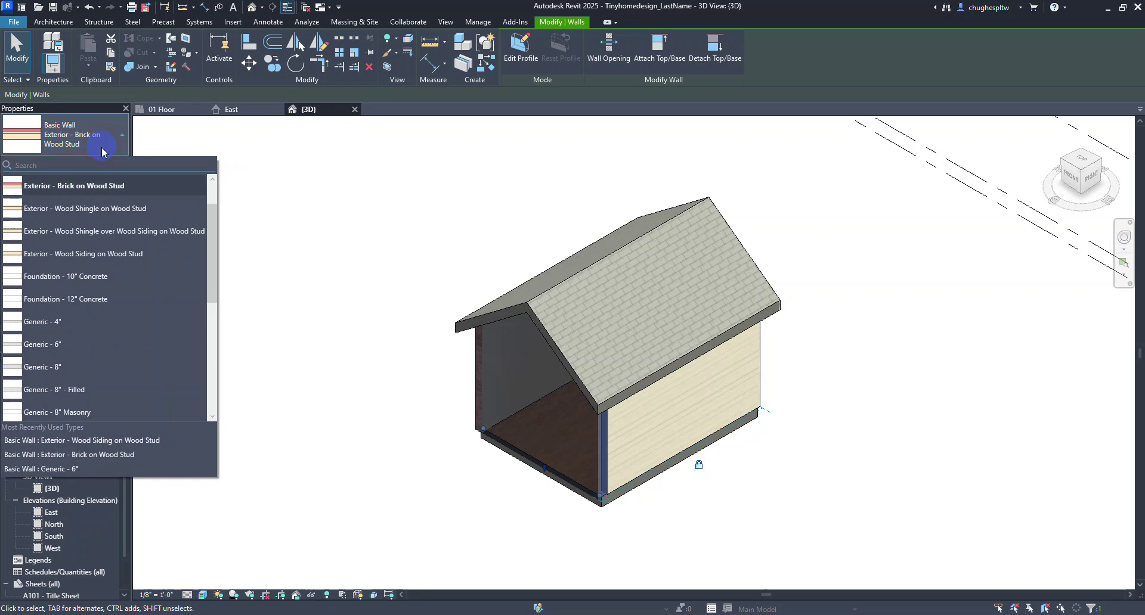
{"action": "scroll", "coordinate": [128, 312], "scroll_direction": "down", "scroll_amount": 5}
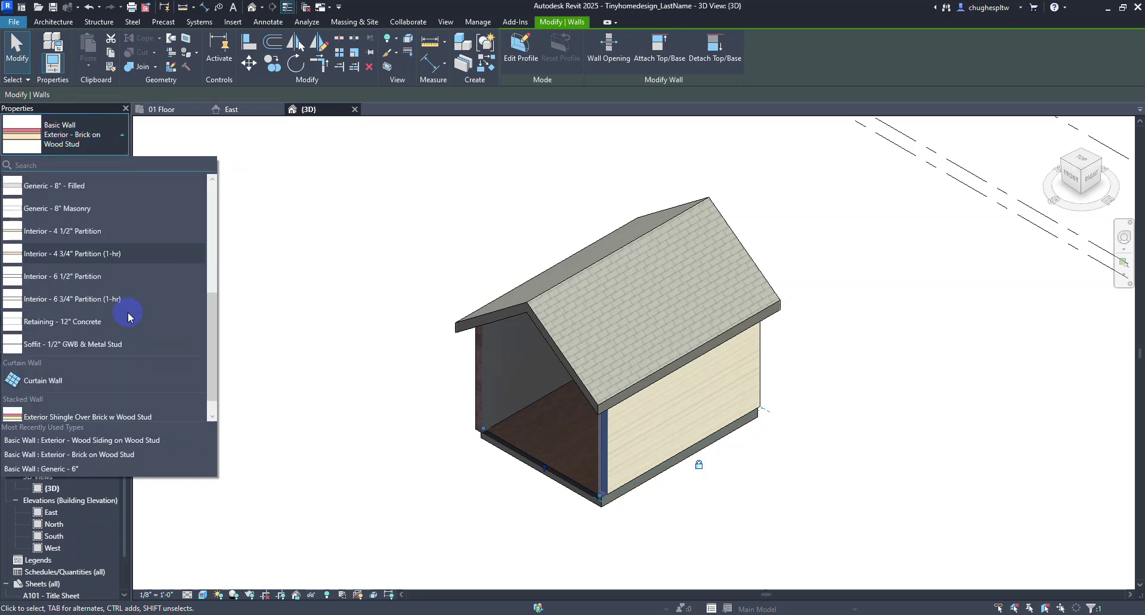
{"action": "scroll", "coordinate": [128, 307], "scroll_direction": "up", "scroll_amount": 5}
{"action": "scroll", "coordinate": [129, 309], "scroll_direction": "up", "scroll_amount": 1}
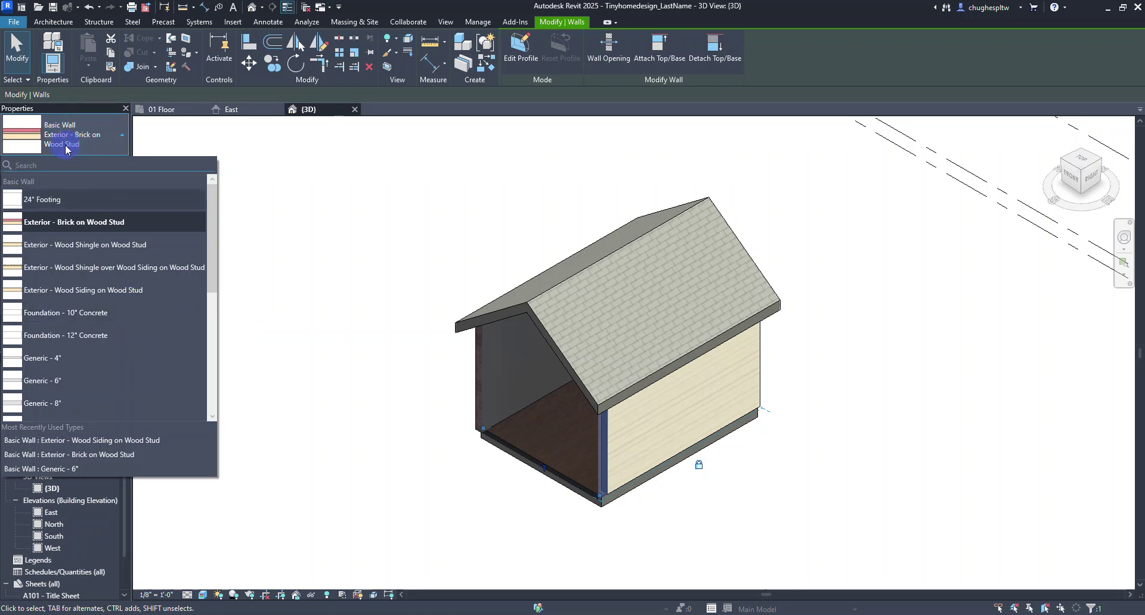
{"action": "left_click", "coordinate": [106, 222]}
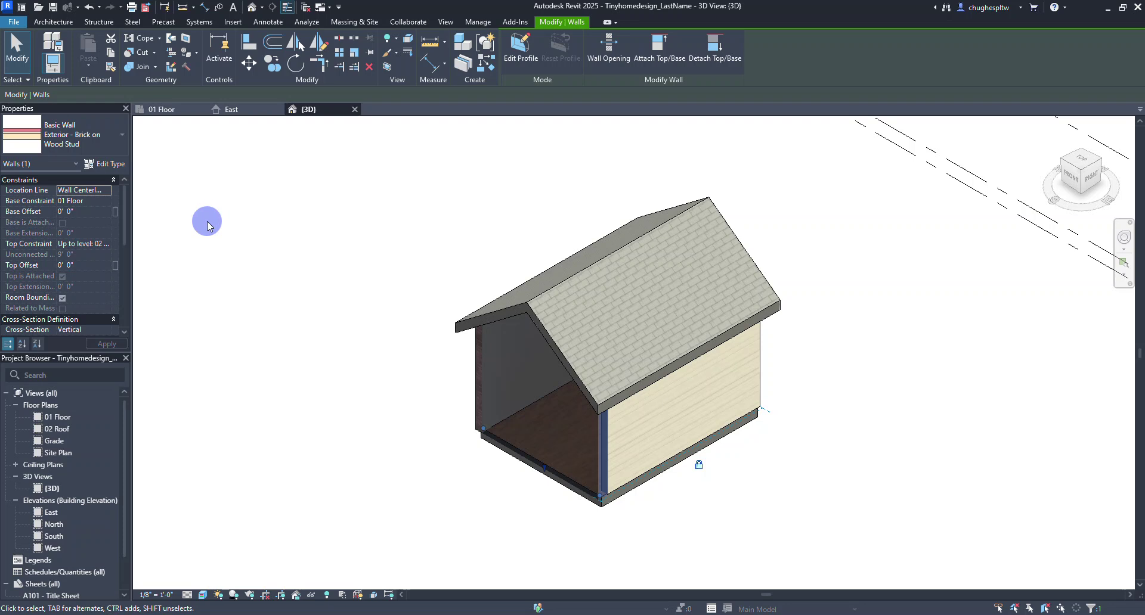
Open the type properties of the selected brick wall with the layer preview displayed
{"action": "left_click", "coordinate": [111, 168]}
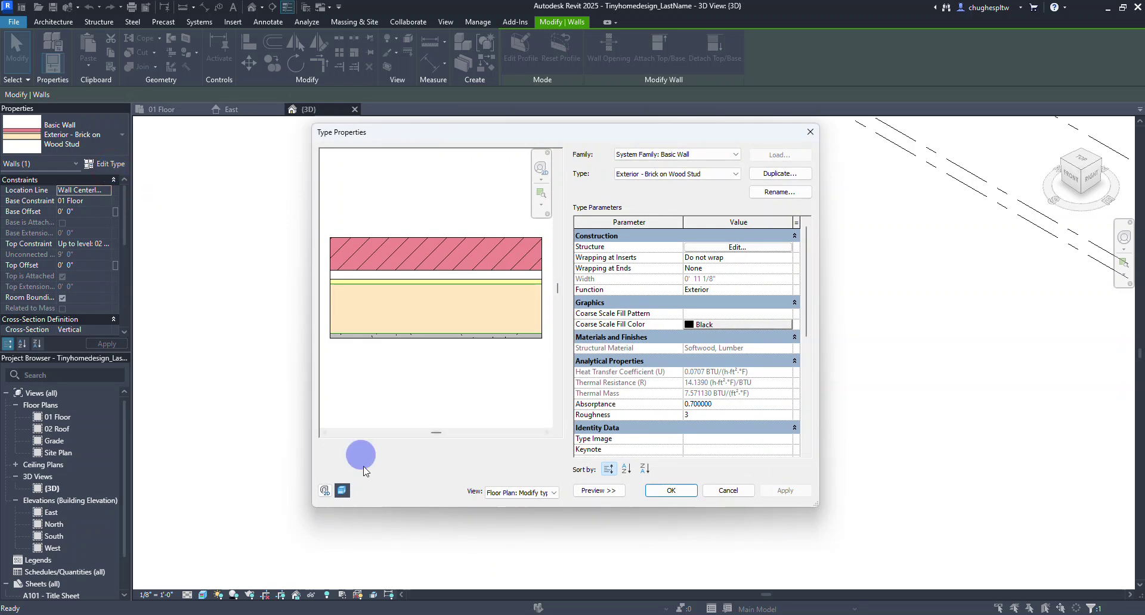
{"action": "left_click", "coordinate": [598, 490]}
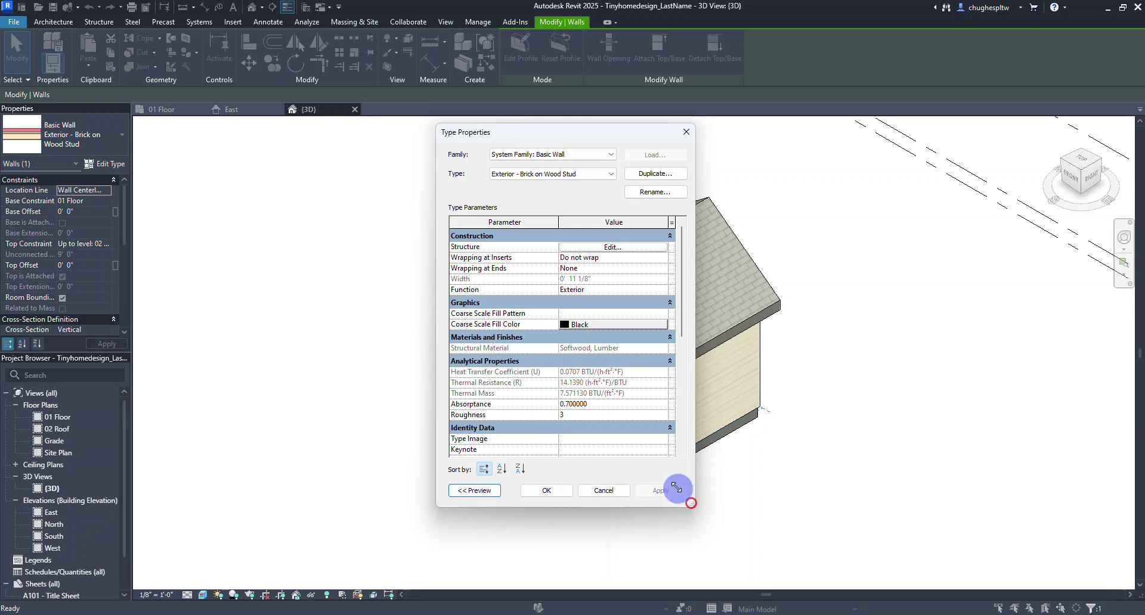
{"action": "left_click_drag", "start_coordinate": [677, 489], "coordinate": [693, 506]}
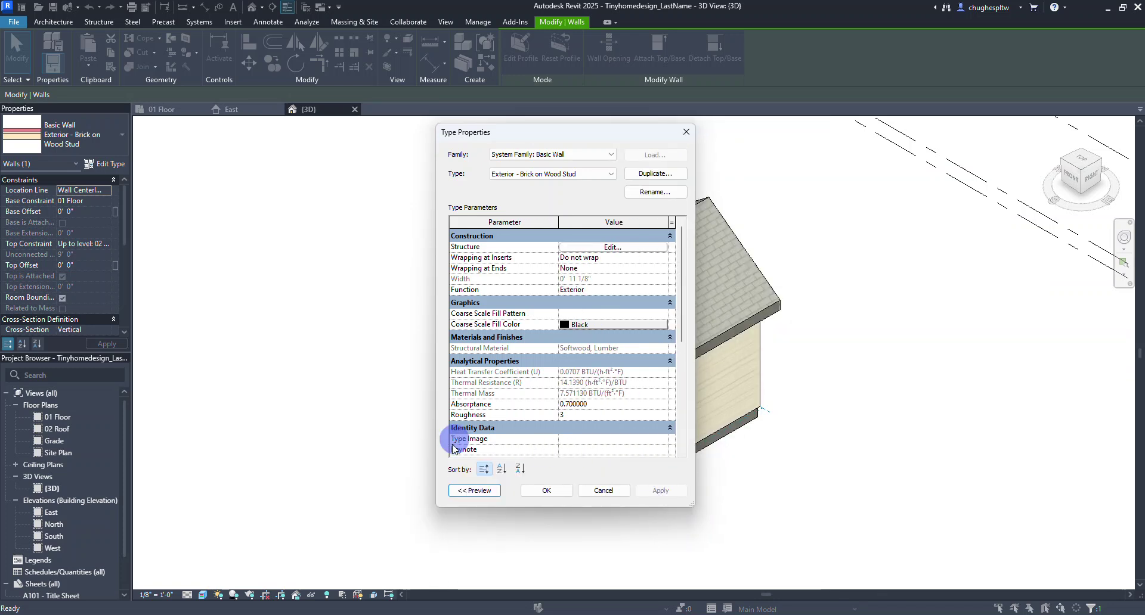
{"action": "left_click", "coordinate": [474, 490]}
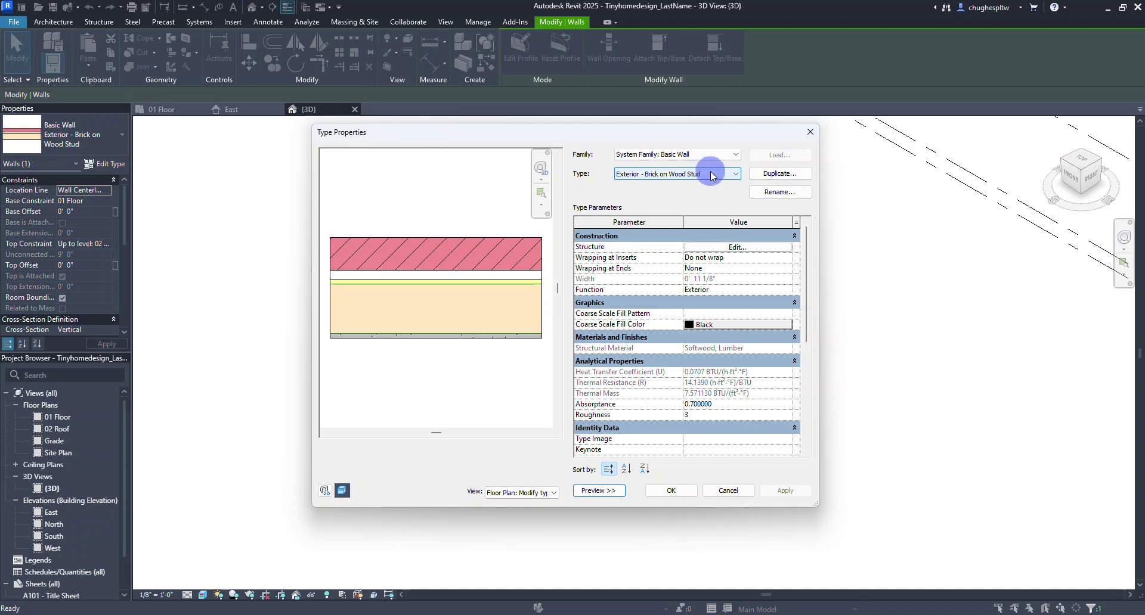
Duplicate the brick wall type and name the copy Exterior - Vertical Wood Siding on Wood Stud
{"action": "left_click", "coordinate": [771, 174]}
{"action": "left_click", "coordinate": [609, 309]}
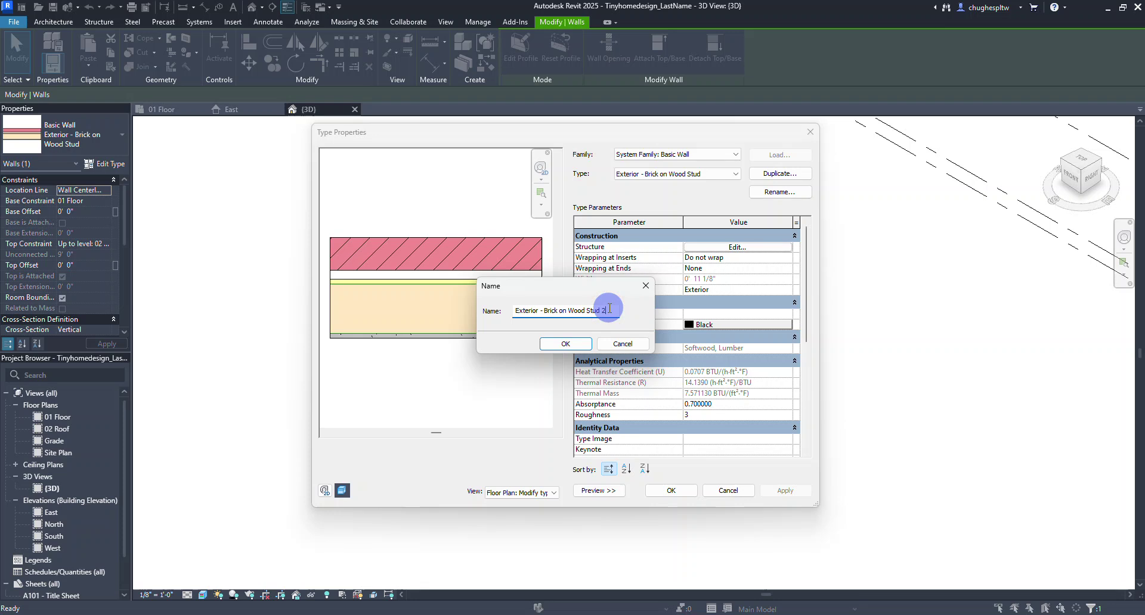
{"action": "key", "text": "BackSpace"}
{"action": "key", "text": "BackSpace"}
{"action": "key", "text": "BackSpace"}
{"action": "key", "text": "BackSpace"}
{"action": "key", "text": "BackSpace"}
{"action": "key", "text": "BackSpace"}
{"action": "key", "text": "BackSpace"}
{"action": "key", "text": "BackSpace"}
{"action": "key", "text": "BackSpace"}
{"action": "key", "text": "BackSpace"}
{"action": "key", "text": "BackSpace"}
{"action": "key", "text": "BackSpace"}
{"action": "key", "text": "BackSpace"}
{"action": "key", "text": "BackSpace"}
{"action": "key", "text": "BackSpace"}
{"action": "key", "text": "BackSpace"}
{"action": "key", "text": "BackSpace"}
{"action": "key", "text": "BackSpace"}
{"action": "key", "text": "BackSpace"}
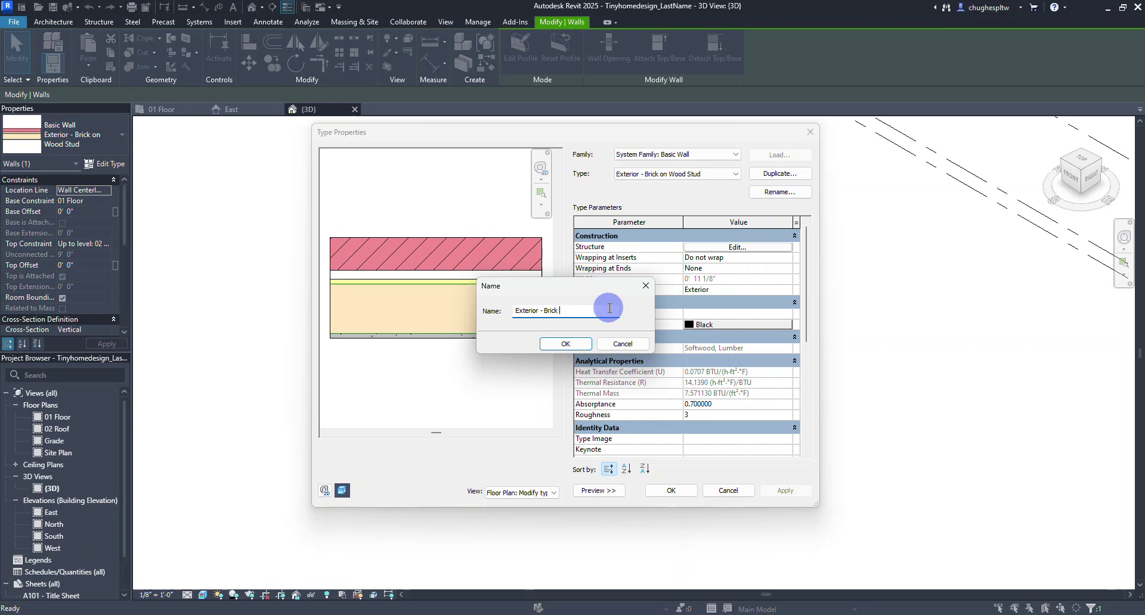
{"action": "type", "text": "Ver"}
{"action": "type", "text": "tical Wood Siding "}
{"action": "type", "text": "on Wood S"}
{"action": "key", "text": "BackSpace"}
{"action": "type", "text": "Wood Stud"}
{"action": "left_click", "coordinate": [580, 347]}
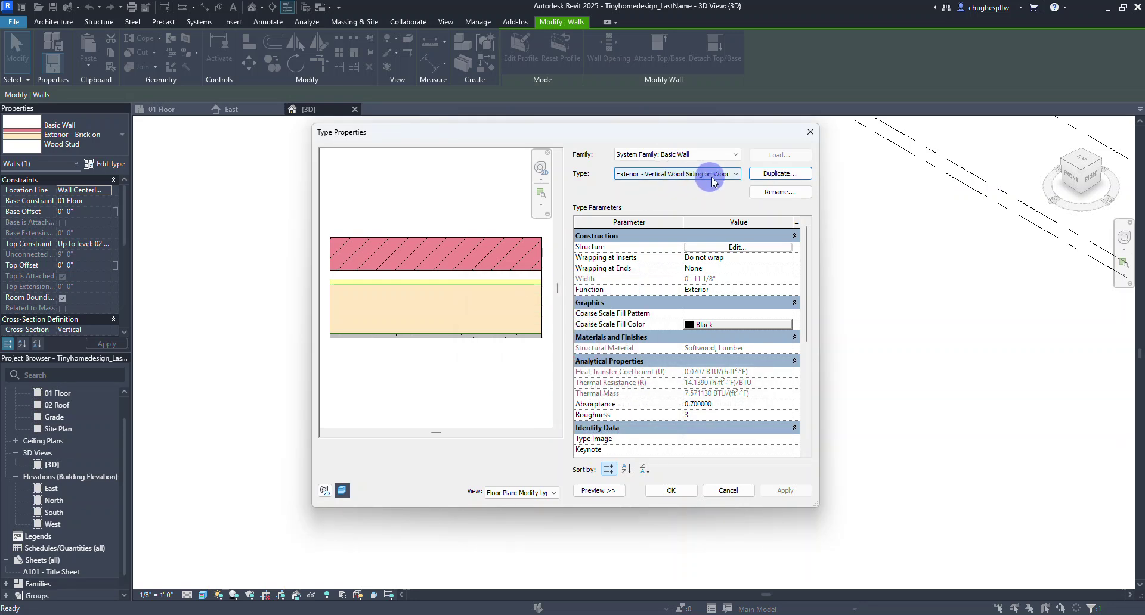
Open the new wall type's layer structure for editing and enlarge the assembly dialog to show every layer
{"action": "left_click", "coordinate": [704, 247]}
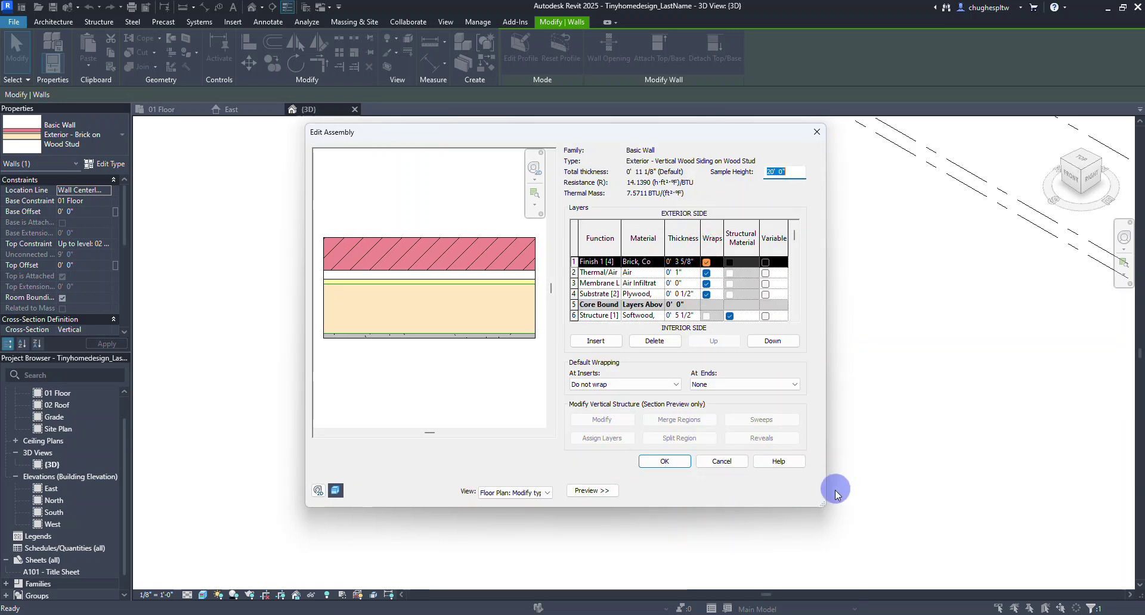
{"action": "left_click_drag", "start_coordinate": [824, 503], "coordinate": [989, 536]}
{"action": "left_click_drag", "start_coordinate": [718, 137], "coordinate": [618, 125]}
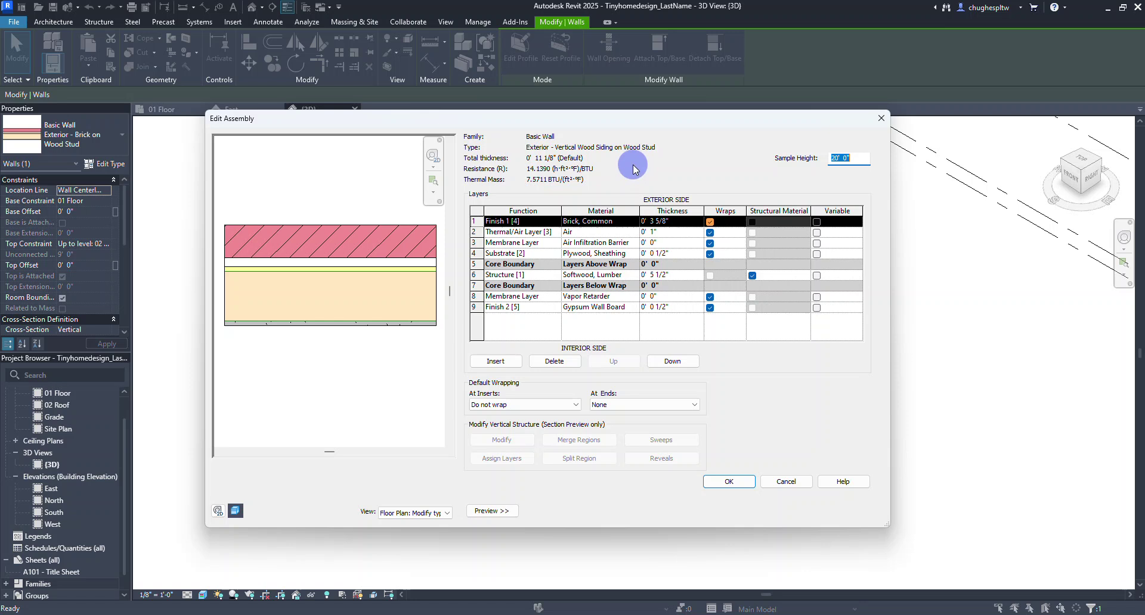
Open the Material Browser for the Finish 1 layer on the exterior side and enlarge it
{"action": "left_click", "coordinate": [626, 222]}
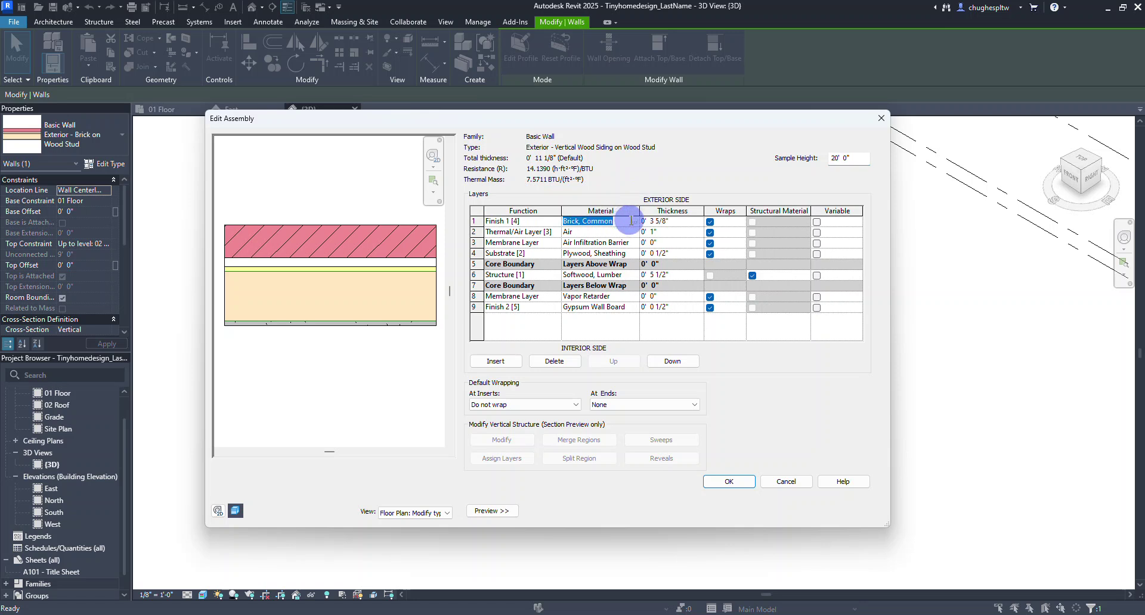
{"action": "left_click", "coordinate": [617, 221]}
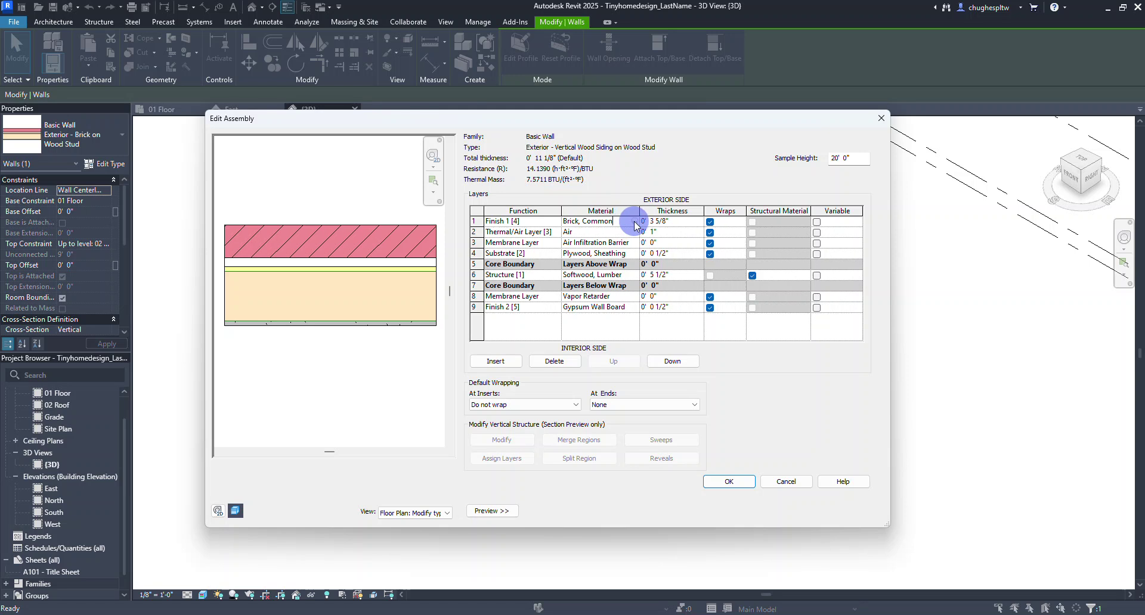
{"action": "left_click", "coordinate": [635, 223]}
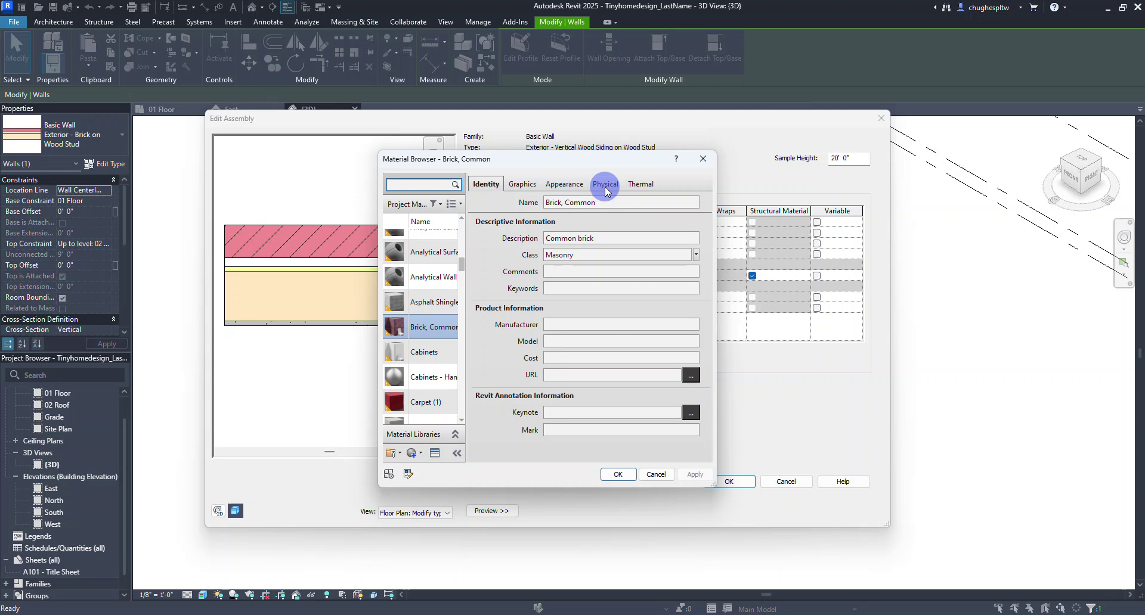
{"action": "left_click_drag", "start_coordinate": [379, 152], "coordinate": [239, 91]}
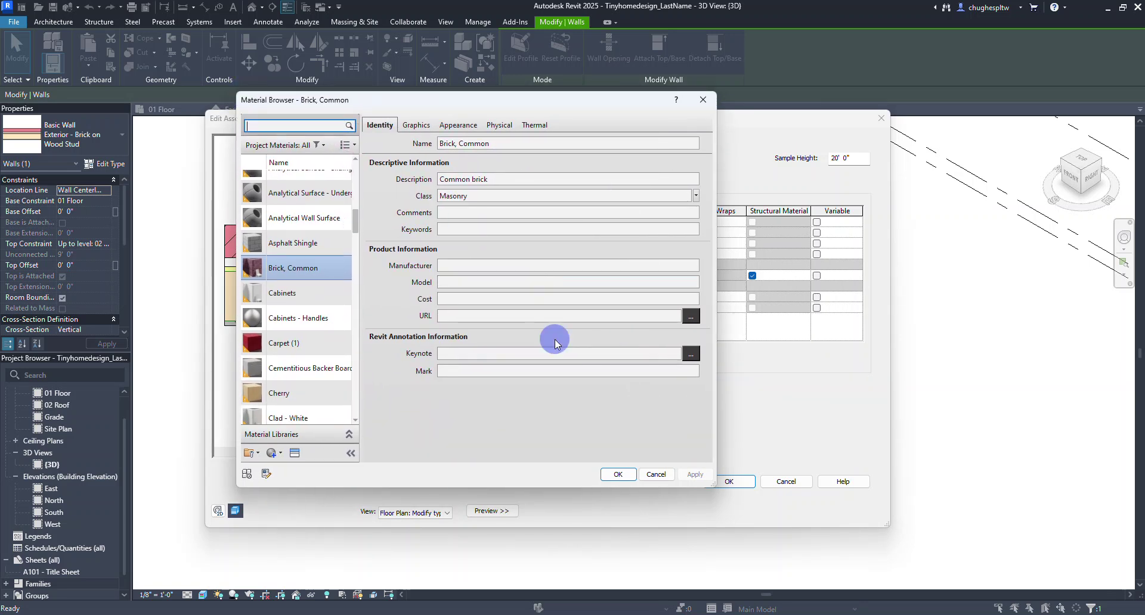
{"action": "left_click_drag", "start_coordinate": [712, 484], "coordinate": [737, 469]}
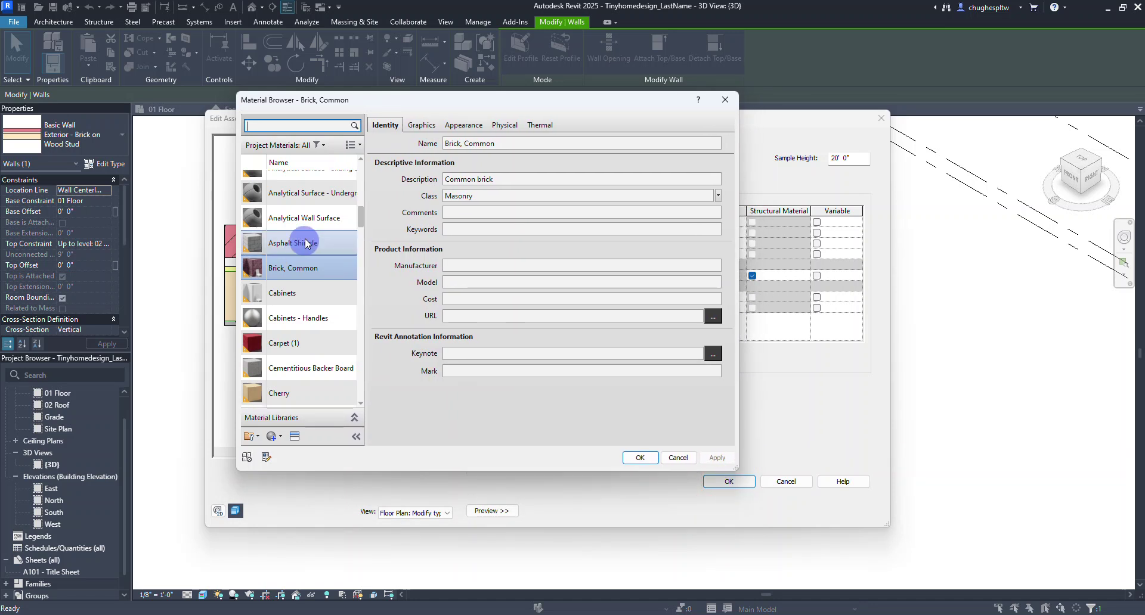
Examine the Siding, Clapboard material's graphics and appearance and the Wood Shake material's appearance as possible siding finishes
{"action": "scroll", "coordinate": [337, 220], "scroll_direction": "up", "scroll_amount": 1}
{"action": "left_click_drag", "start_coordinate": [360, 218], "coordinate": [358, 352]}
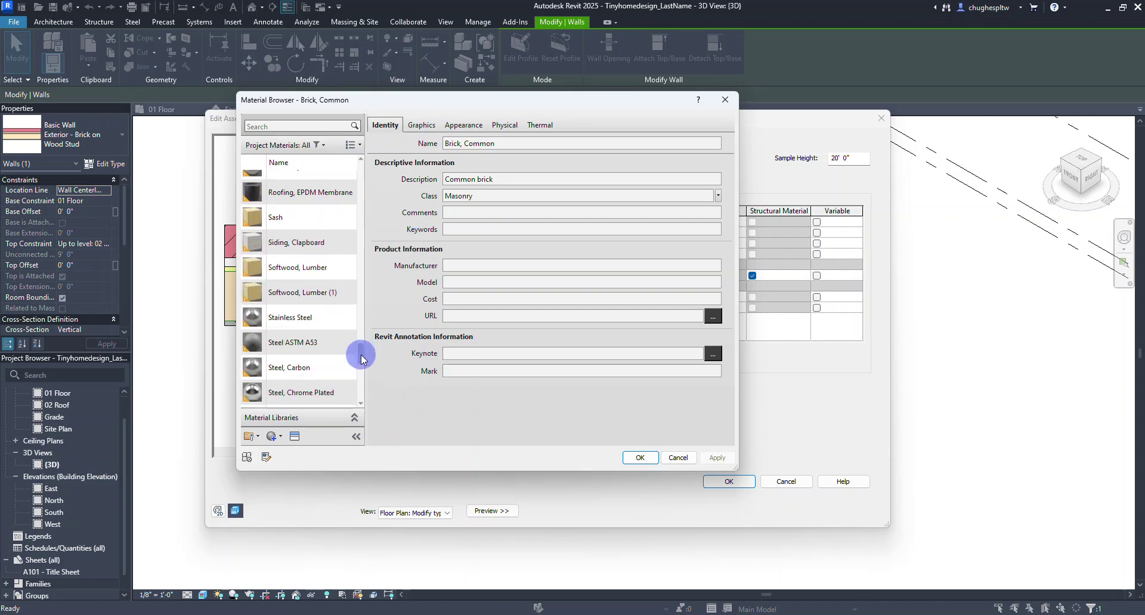
{"action": "left_click", "coordinate": [297, 242]}
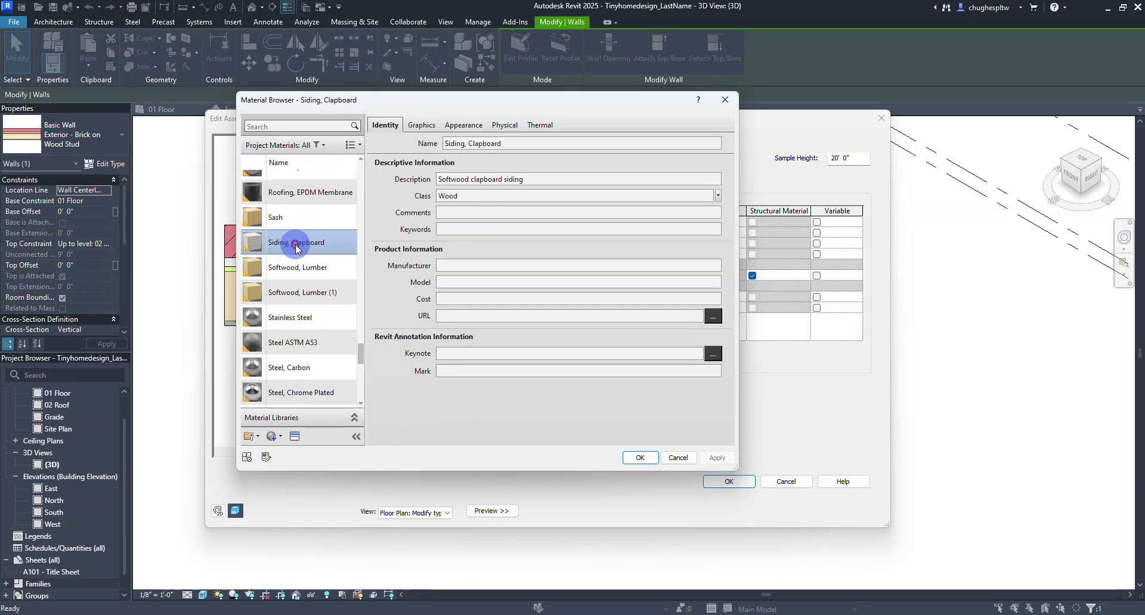
{"action": "left_click", "coordinate": [421, 127]}
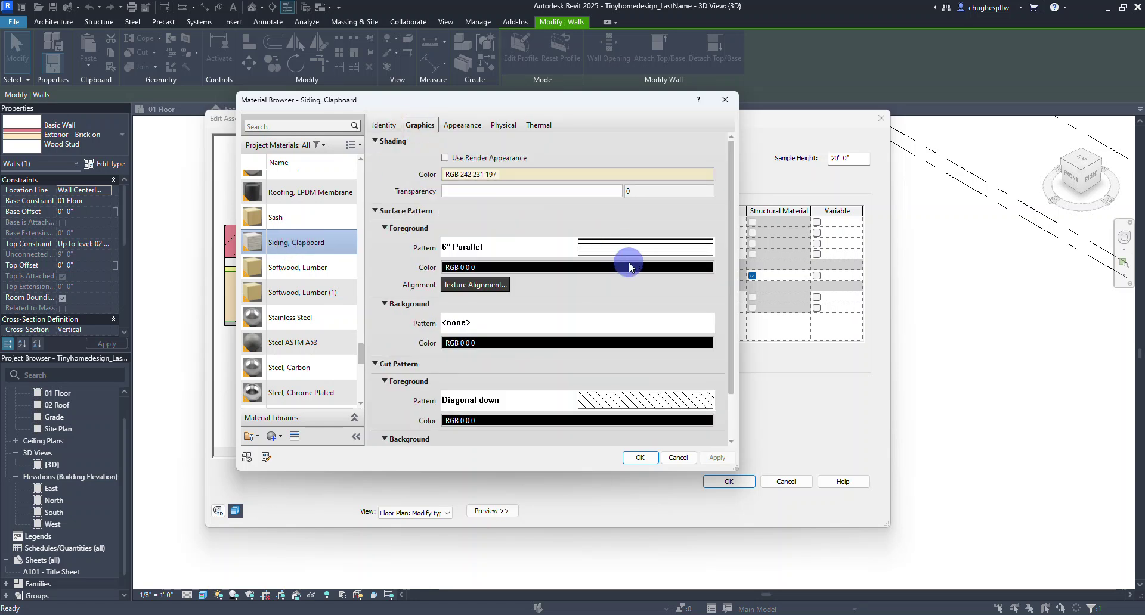
{"action": "left_click", "coordinate": [455, 127]}
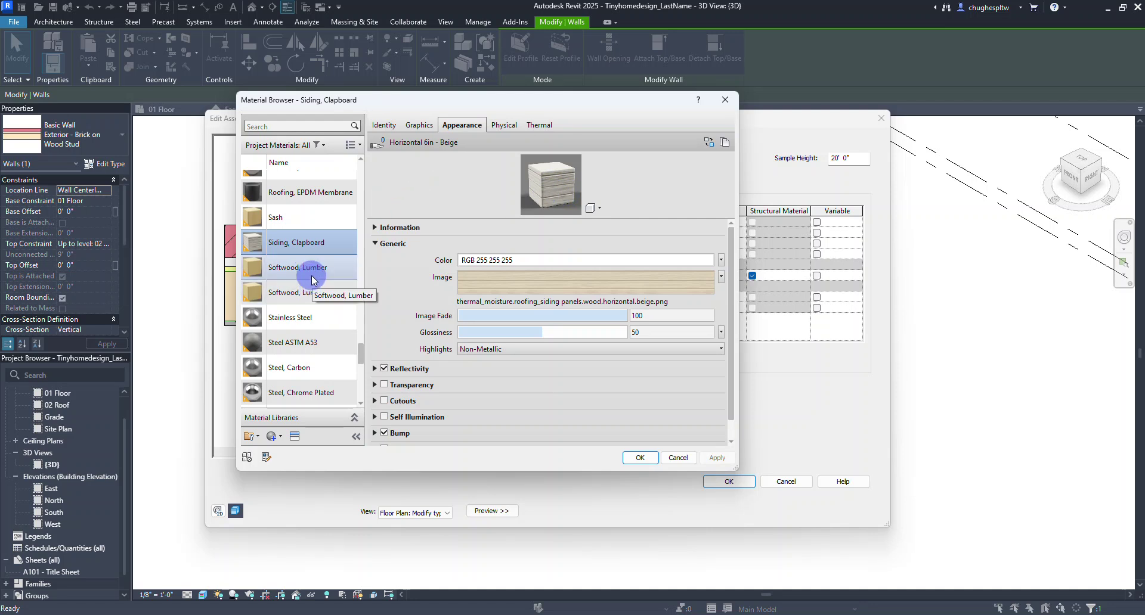
{"action": "scroll", "coordinate": [310, 283], "scroll_direction": "down", "scroll_amount": 5}
{"action": "scroll", "coordinate": [310, 285], "scroll_direction": "down", "scroll_amount": 1}
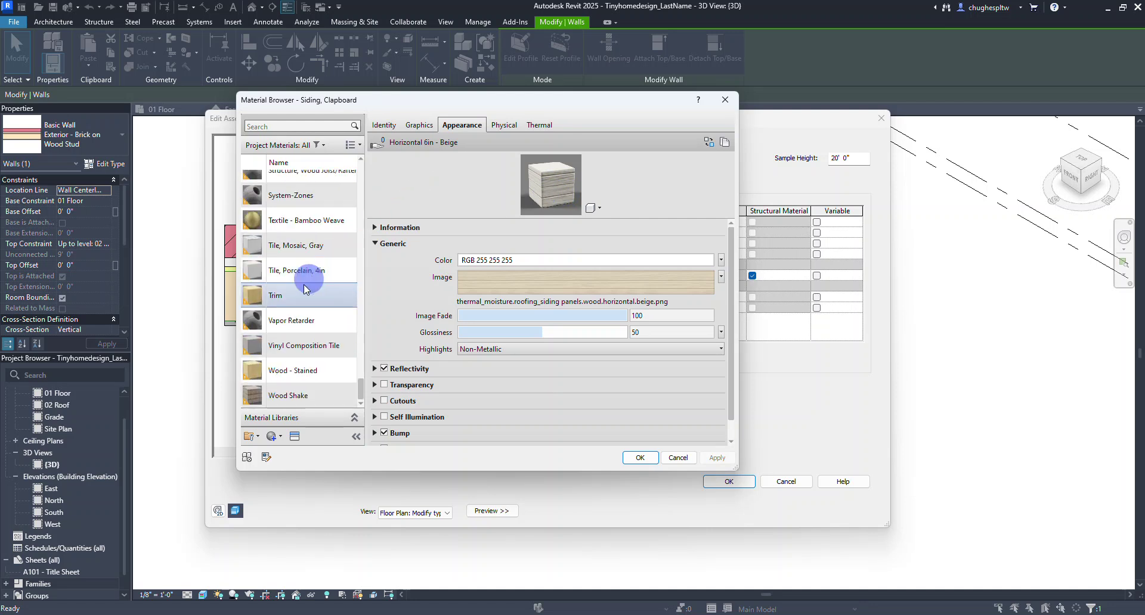
{"action": "left_click", "coordinate": [300, 396]}
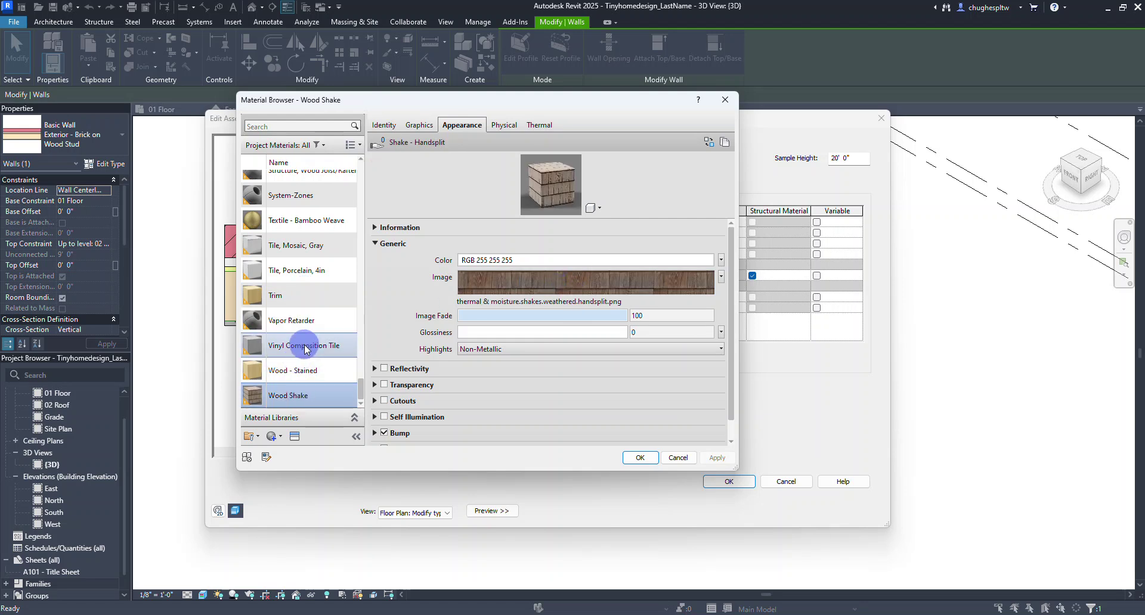
{"action": "scroll", "coordinate": [304, 349], "scroll_direction": "up", "scroll_amount": 3}
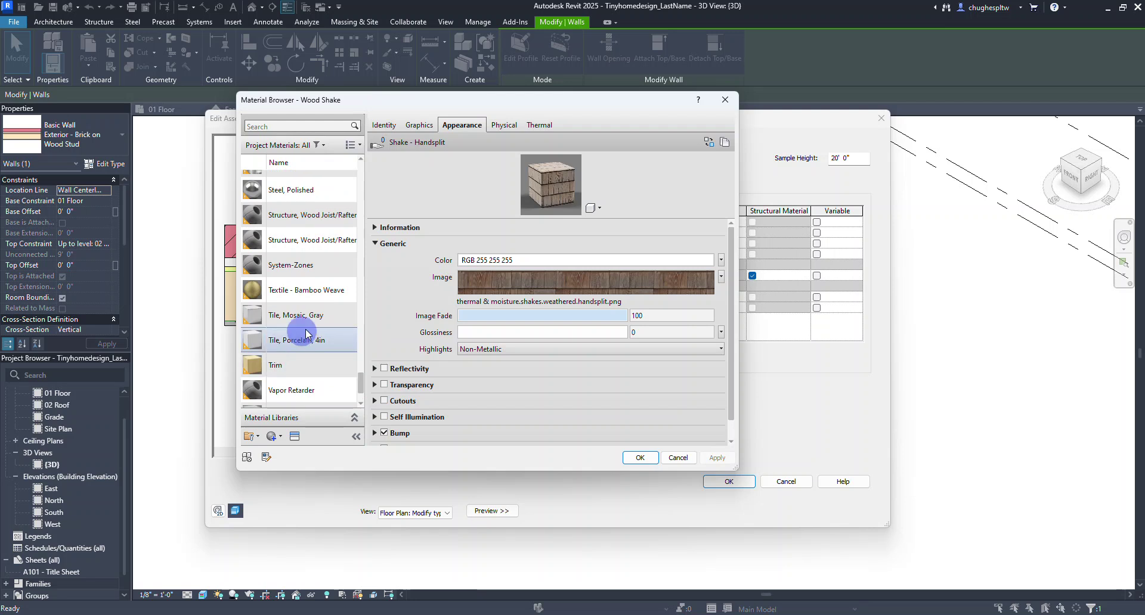
{"action": "scroll", "coordinate": [309, 335], "scroll_direction": "up", "scroll_amount": 1}
{"action": "scroll", "coordinate": [309, 335], "scroll_direction": "up", "scroll_amount": 10}
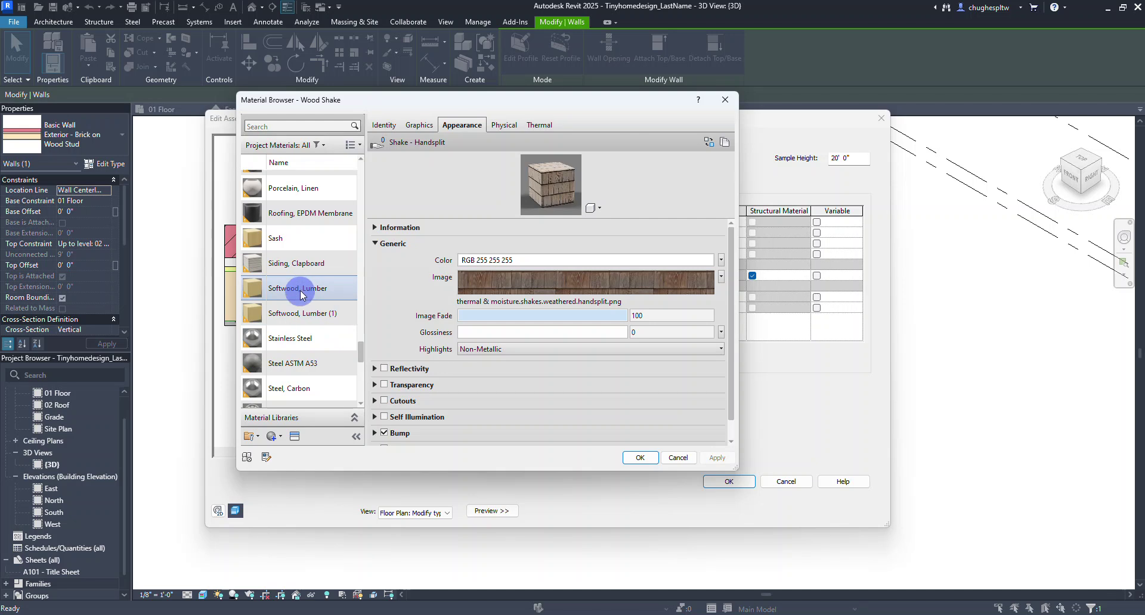
Duplicate the Softwood, Lumber material together with its assets
{"action": "left_click", "coordinate": [299, 290]}
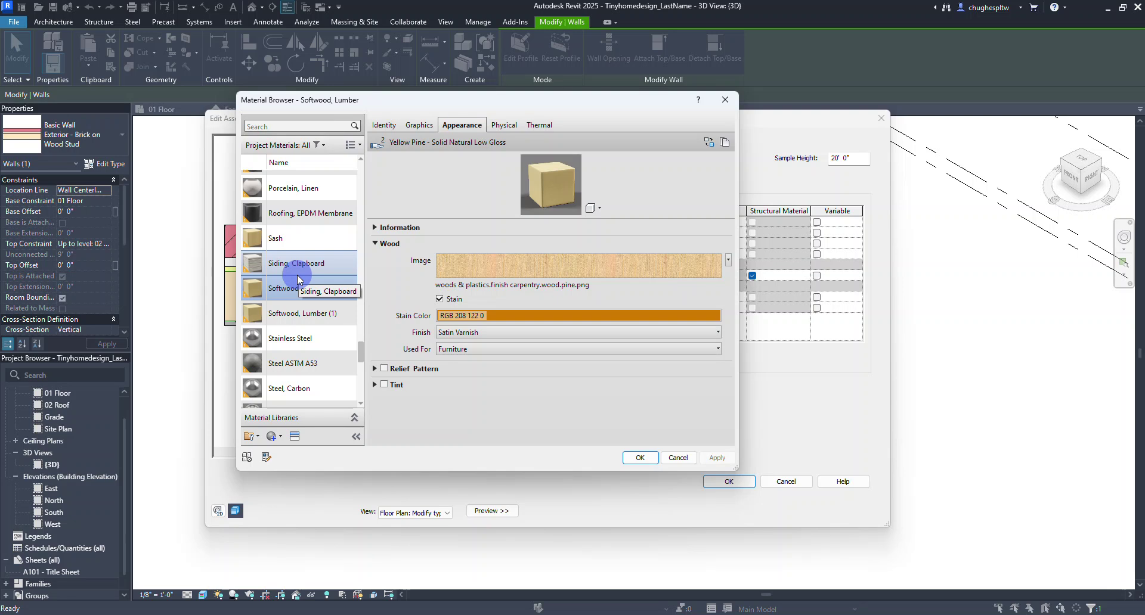
{"action": "scroll", "coordinate": [280, 384], "scroll_direction": "down", "scroll_amount": 1}
{"action": "left_click", "coordinate": [273, 435]}
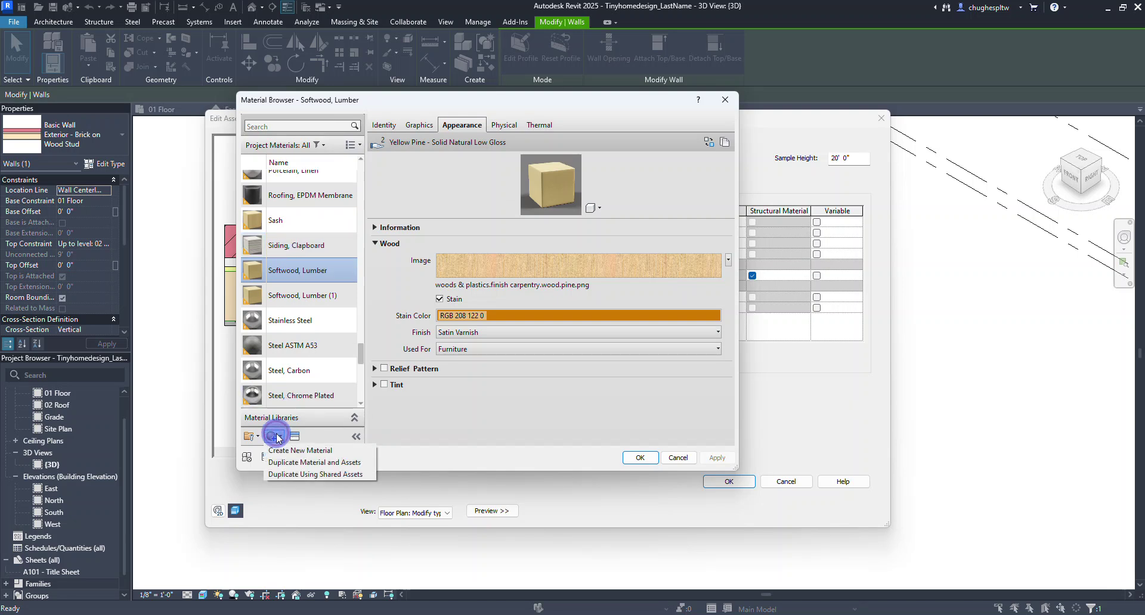
{"action": "left_click", "coordinate": [288, 463]}
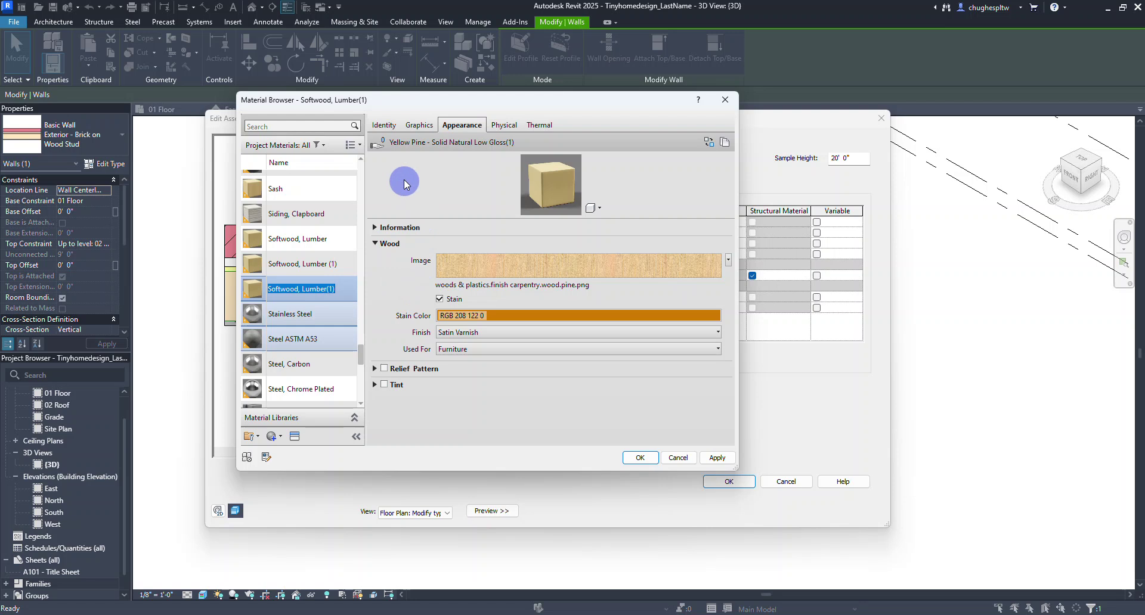
Name the duplicated material Vertical Wood Siding and set its description to Wood Siding, Vertical
{"action": "left_click", "coordinate": [385, 126]}
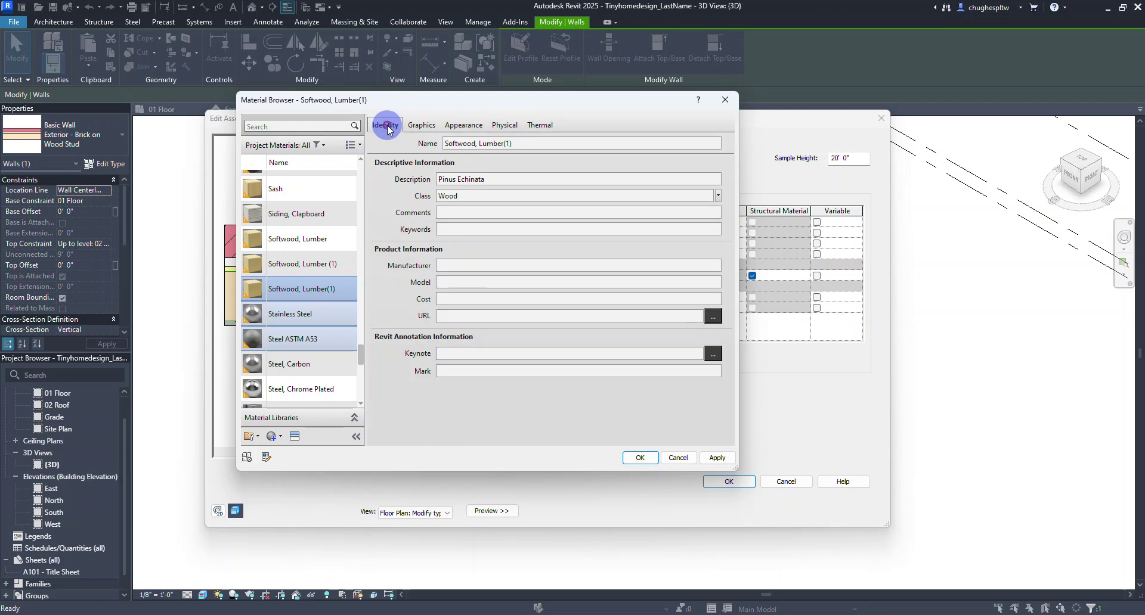
{"action": "triple_click", "coordinate": [518, 143]}
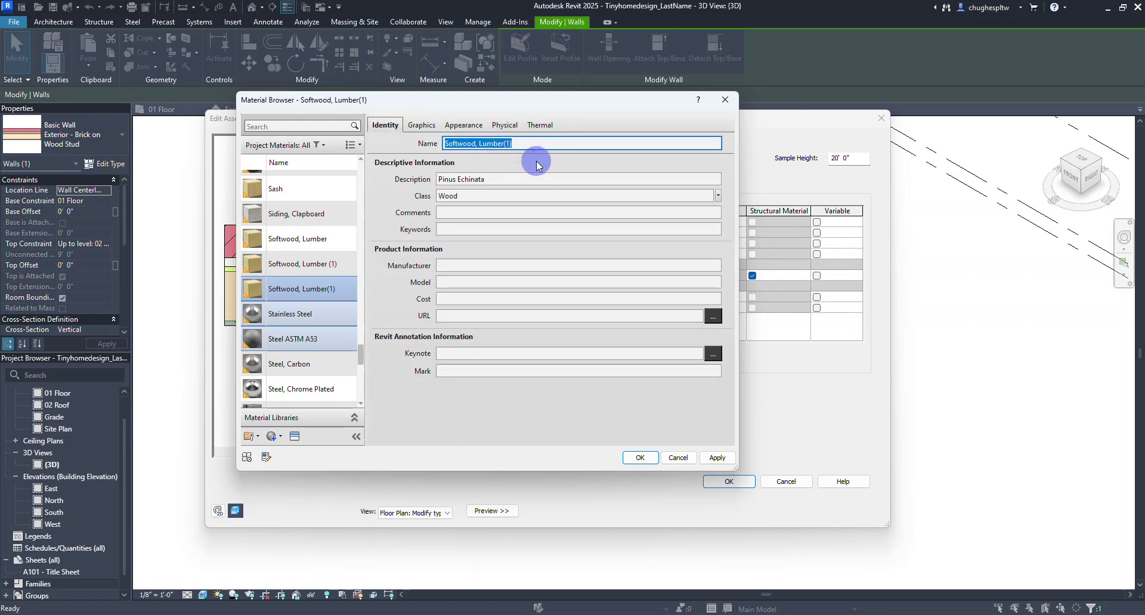
{"action": "type", "text": "Vertical Wood Siding"}
{"action": "left_click", "coordinate": [500, 178]}
{"action": "triple_click", "coordinate": [499, 177]}
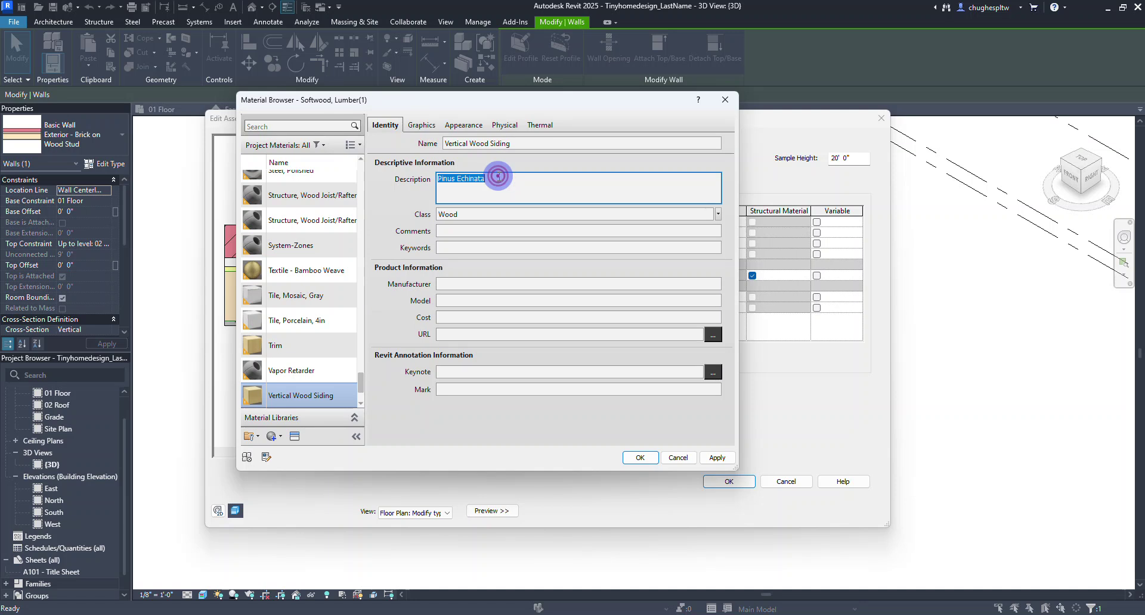
{"action": "key", "text": "BackSpace"}
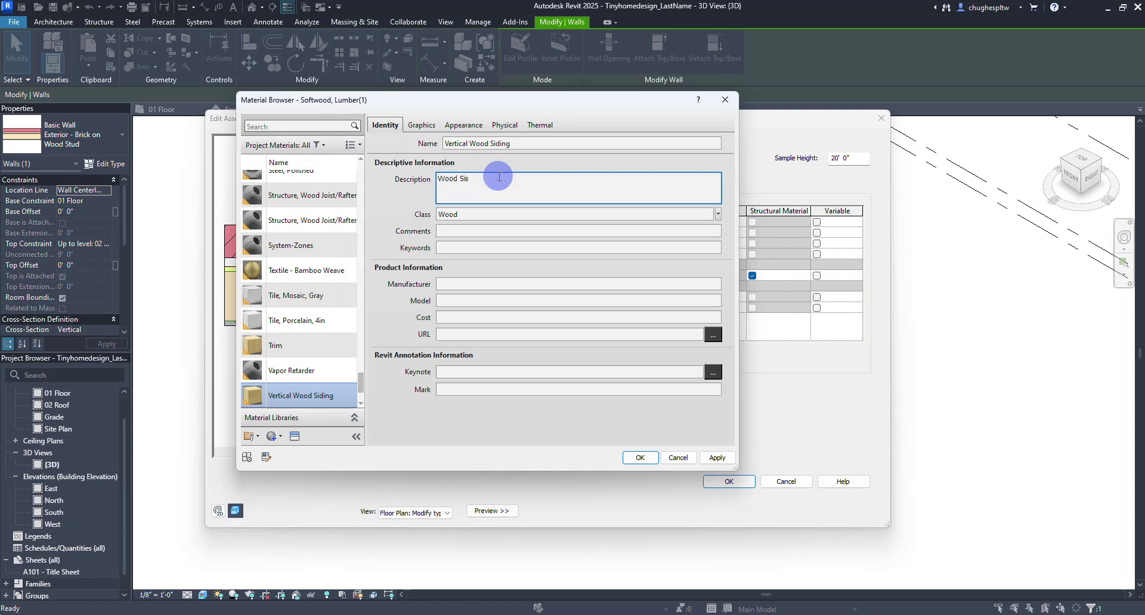
{"action": "type", "text": "Wood Siding, Vertical"}
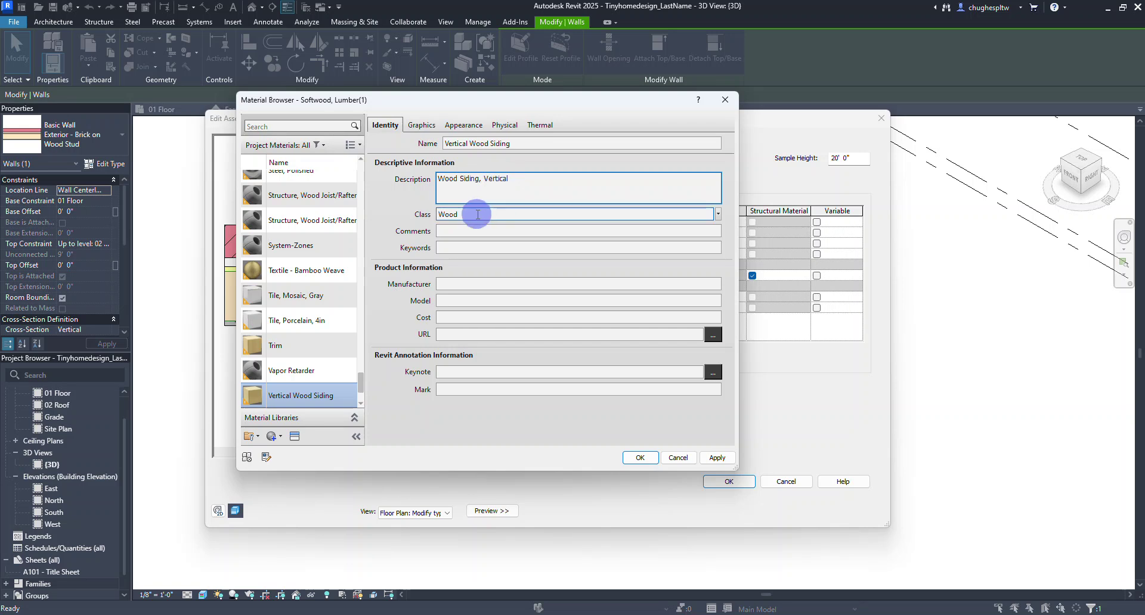
Set the Vertical Wood Siding material's surface foreground pattern to the Vertical drafting pattern
{"action": "left_click", "coordinate": [420, 125]}
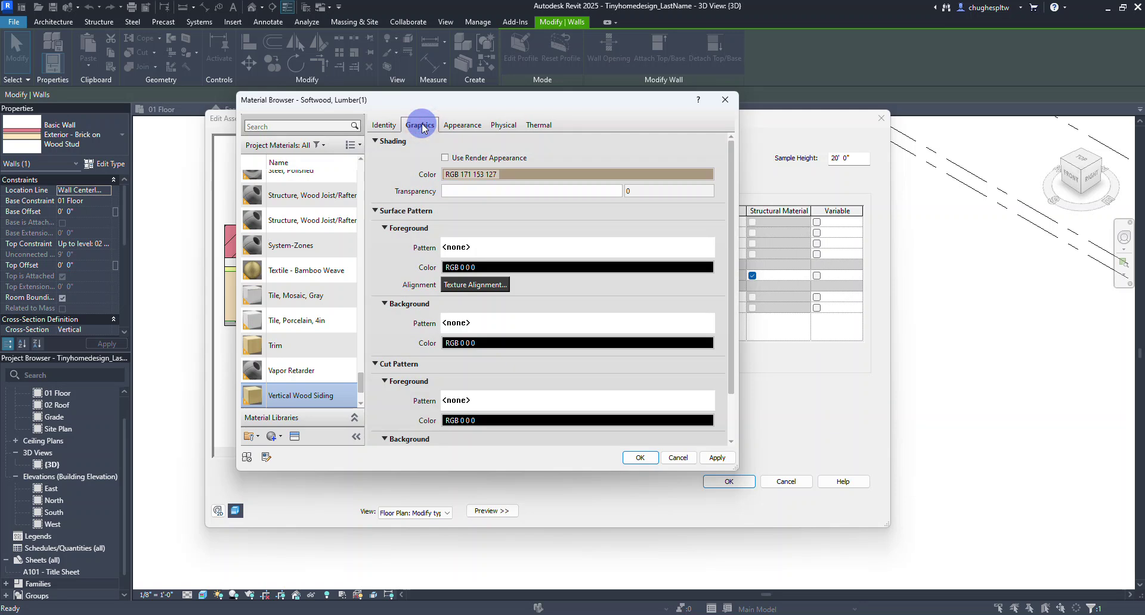
{"action": "left_click", "coordinate": [522, 174]}
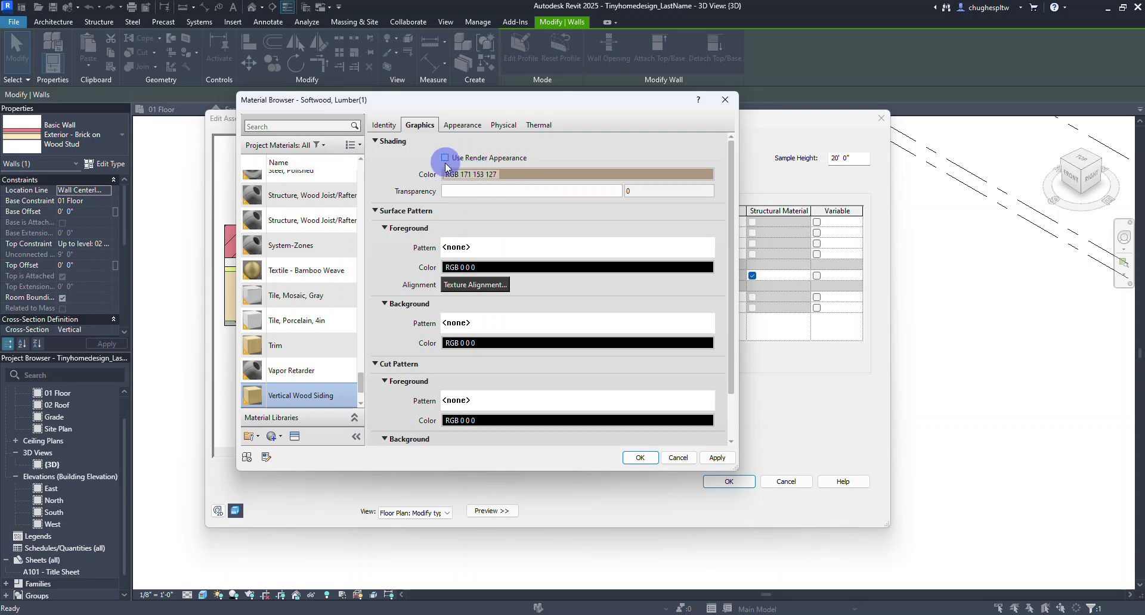
{"action": "left_click", "coordinate": [466, 248]}
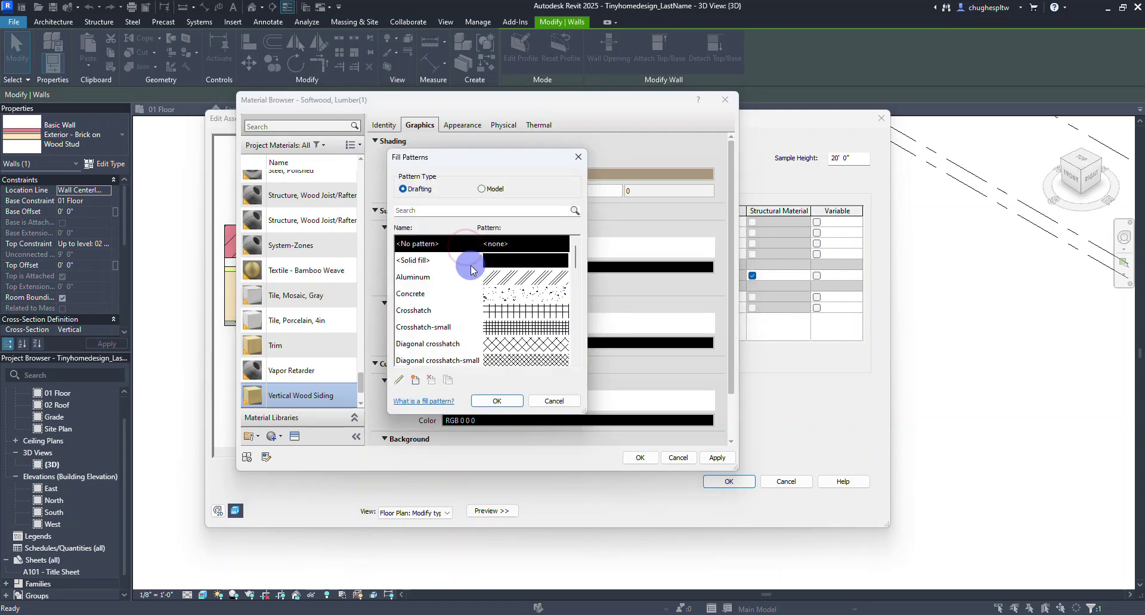
{"action": "scroll", "coordinate": [468, 262], "scroll_direction": "down", "scroll_amount": 3}
{"action": "scroll", "coordinate": [471, 269], "scroll_direction": "down", "scroll_amount": 1}
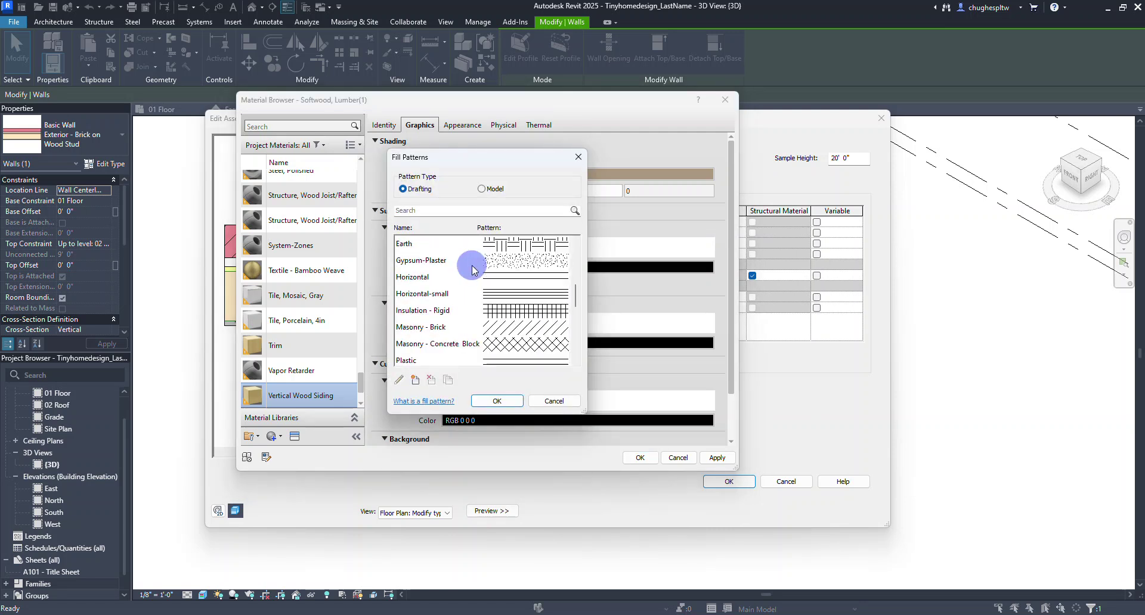
{"action": "scroll", "coordinate": [470, 267], "scroll_direction": "down", "scroll_amount": 3}
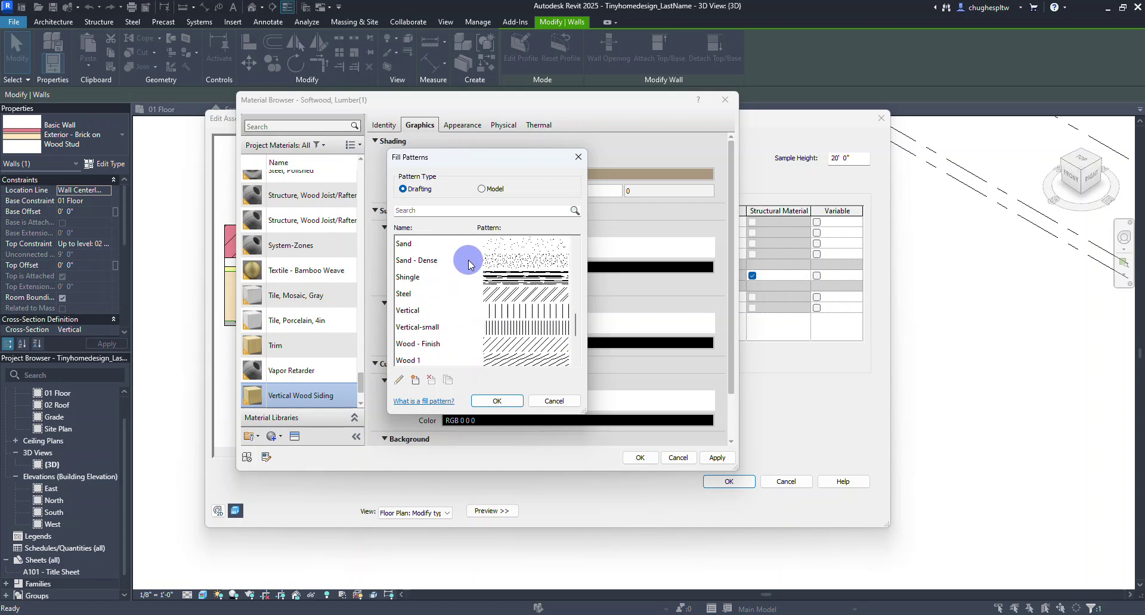
{"action": "scroll", "coordinate": [469, 262], "scroll_direction": "down", "scroll_amount": 1}
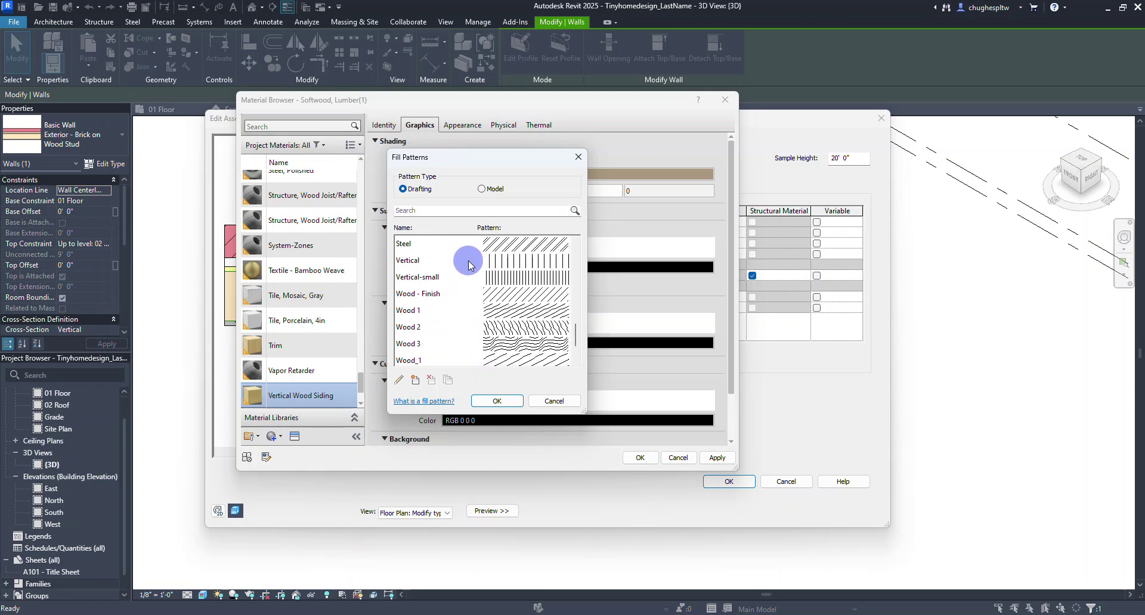
{"action": "left_click", "coordinate": [503, 260]}
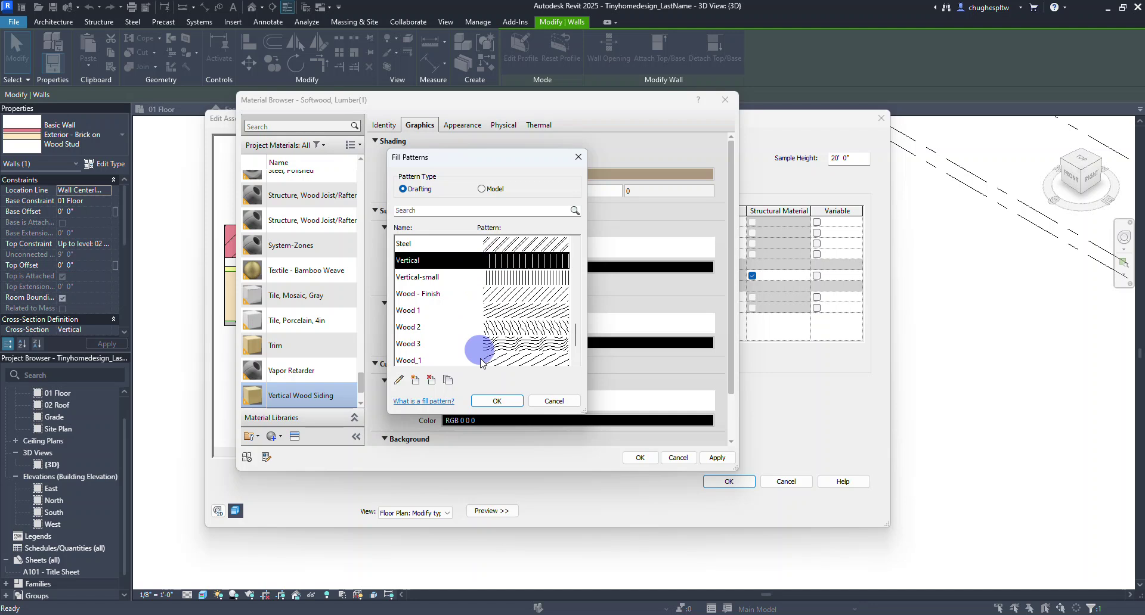
{"action": "left_click", "coordinate": [496, 400]}
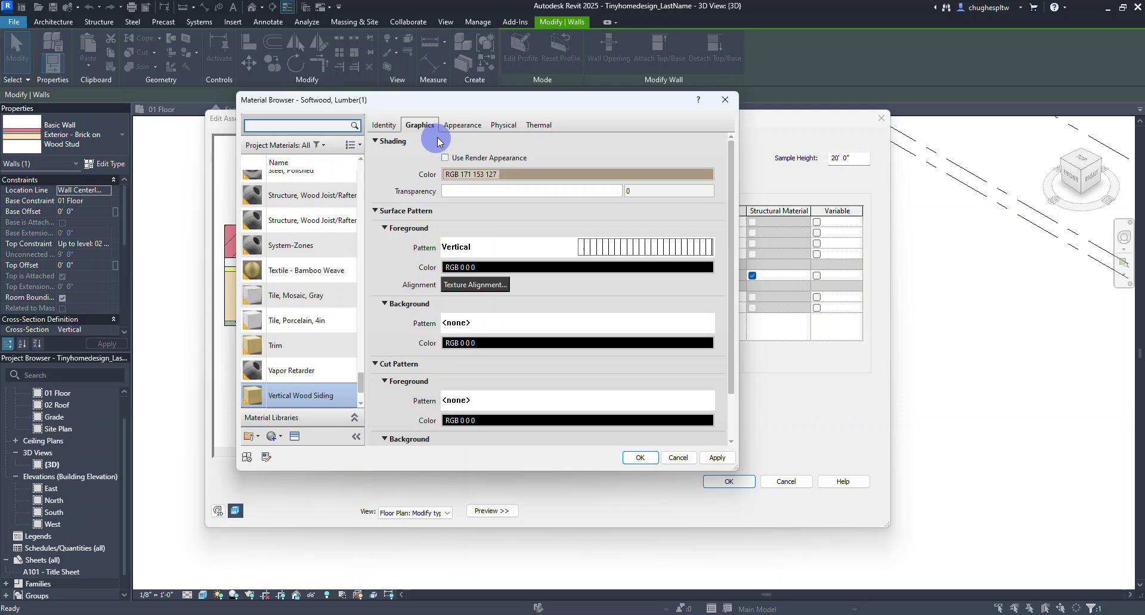
Open the Asset Browser for the siding material's appearance, enlarge it, and widen its library list so the full names are readable
{"action": "left_click", "coordinate": [449, 126]}
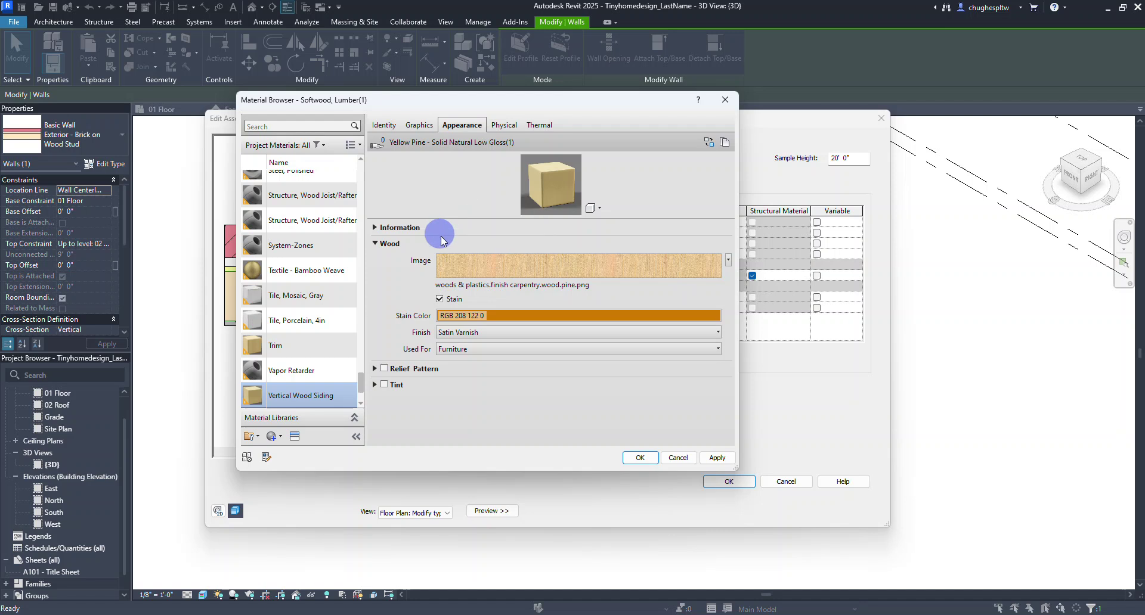
{"action": "left_click", "coordinate": [295, 437]}
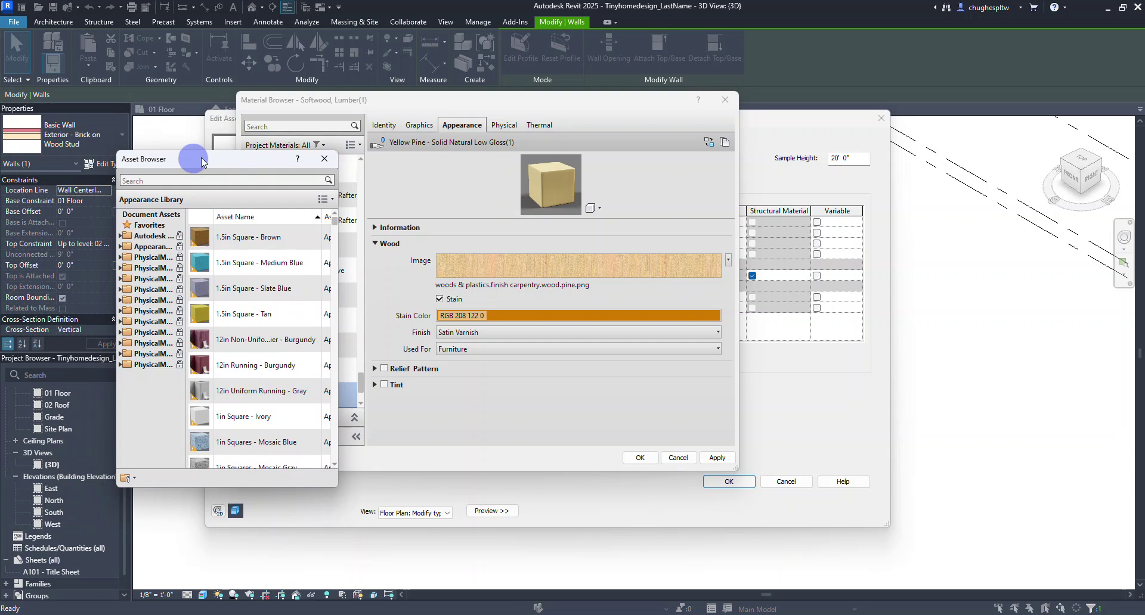
{"action": "left_click_drag", "start_coordinate": [195, 158], "coordinate": [159, 90]}
{"action": "scroll", "coordinate": [192, 167], "scroll_direction": "down", "scroll_amount": 1}
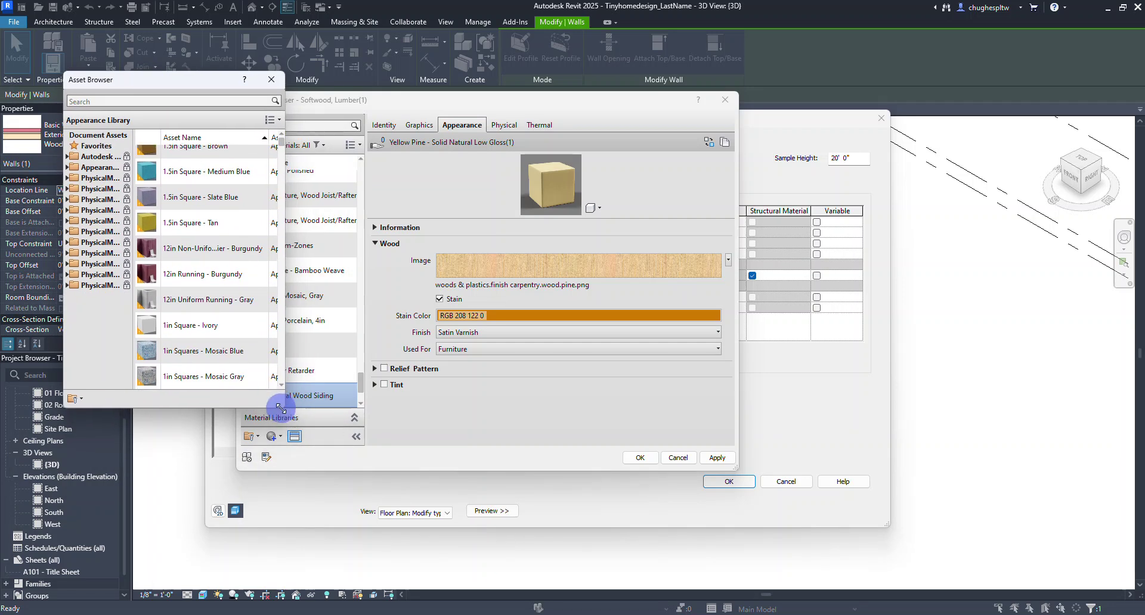
{"action": "left_click_drag", "start_coordinate": [280, 408], "coordinate": [423, 431]}
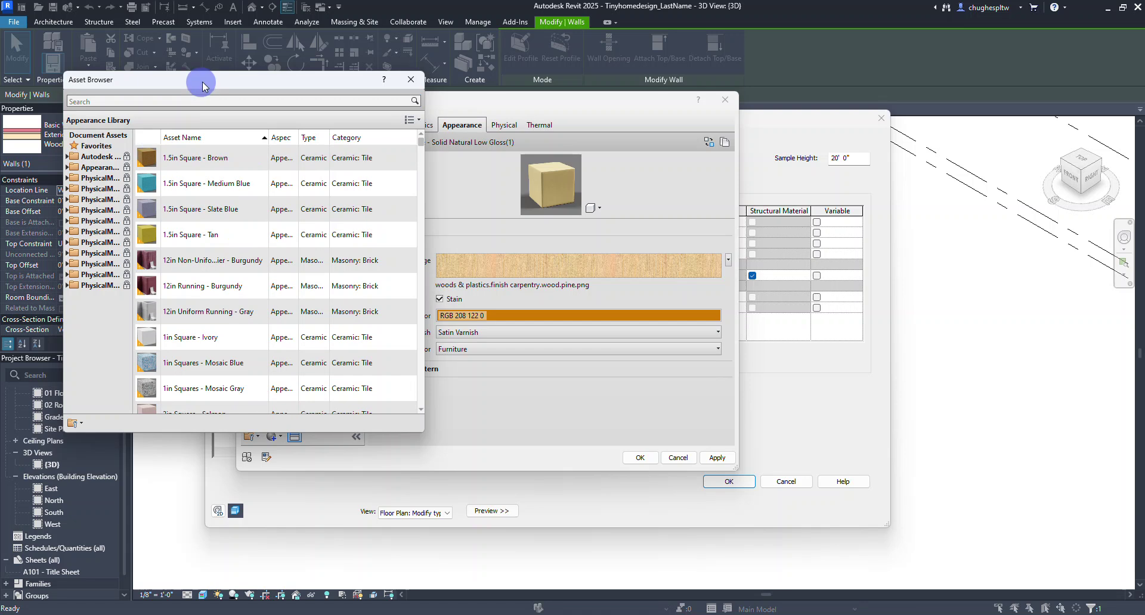
{"action": "left_click_drag", "start_coordinate": [202, 87], "coordinate": [161, 61]}
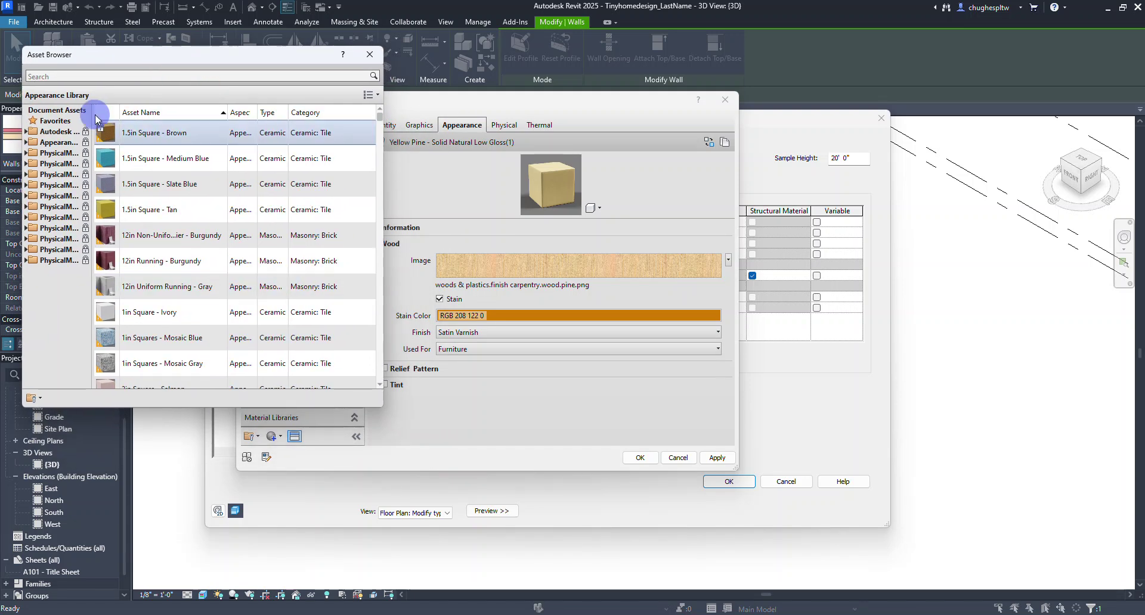
{"action": "left_click_drag", "start_coordinate": [92, 114], "coordinate": [176, 117]}
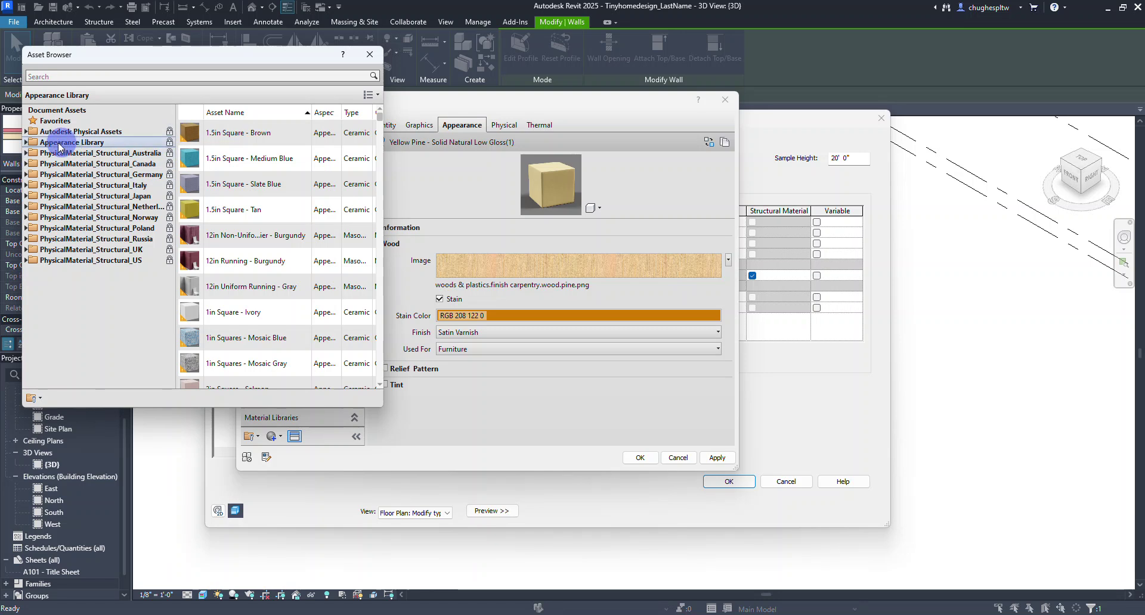
Expand the Appearance Library and list the assets in its Siding category
{"action": "left_click", "coordinate": [34, 146]}
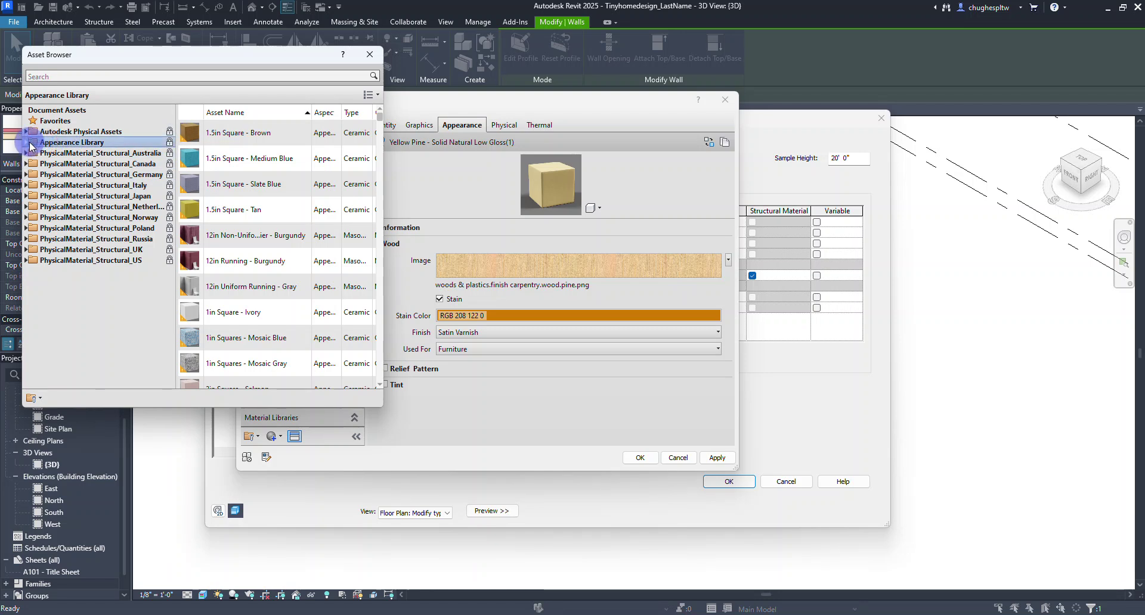
{"action": "left_click", "coordinate": [26, 142]}
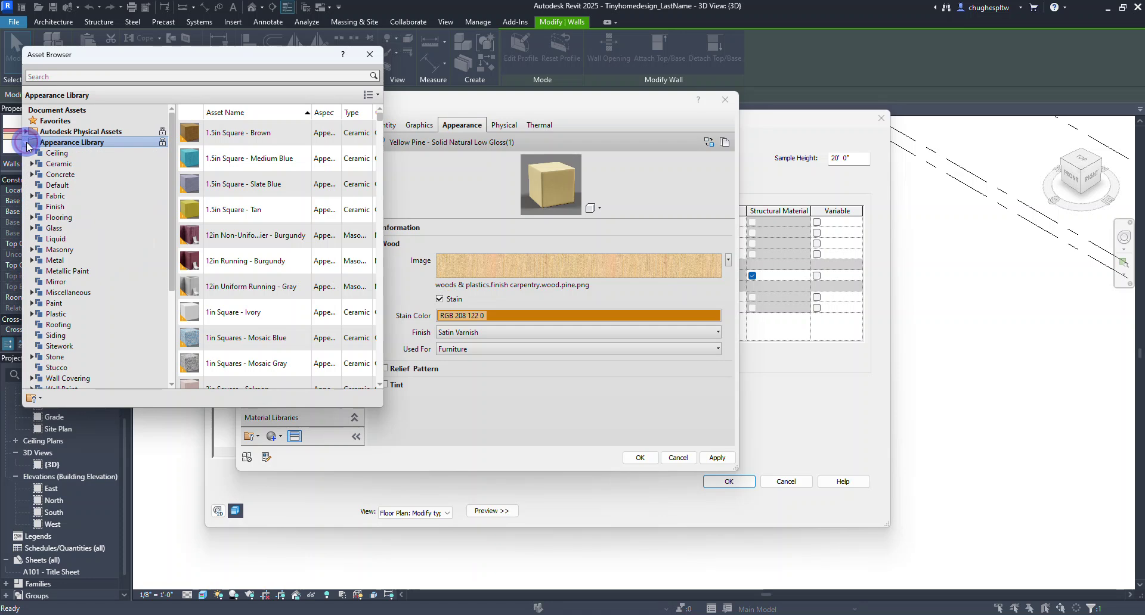
{"action": "left_click", "coordinate": [124, 146]}
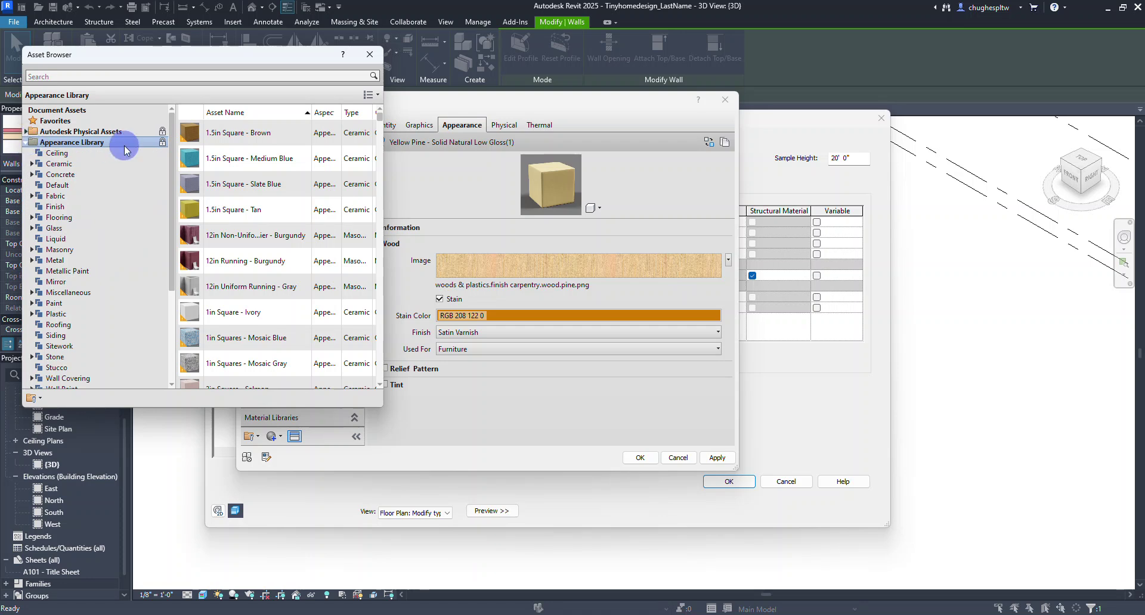
{"action": "scroll", "coordinate": [124, 179], "scroll_direction": "down", "scroll_amount": 1}
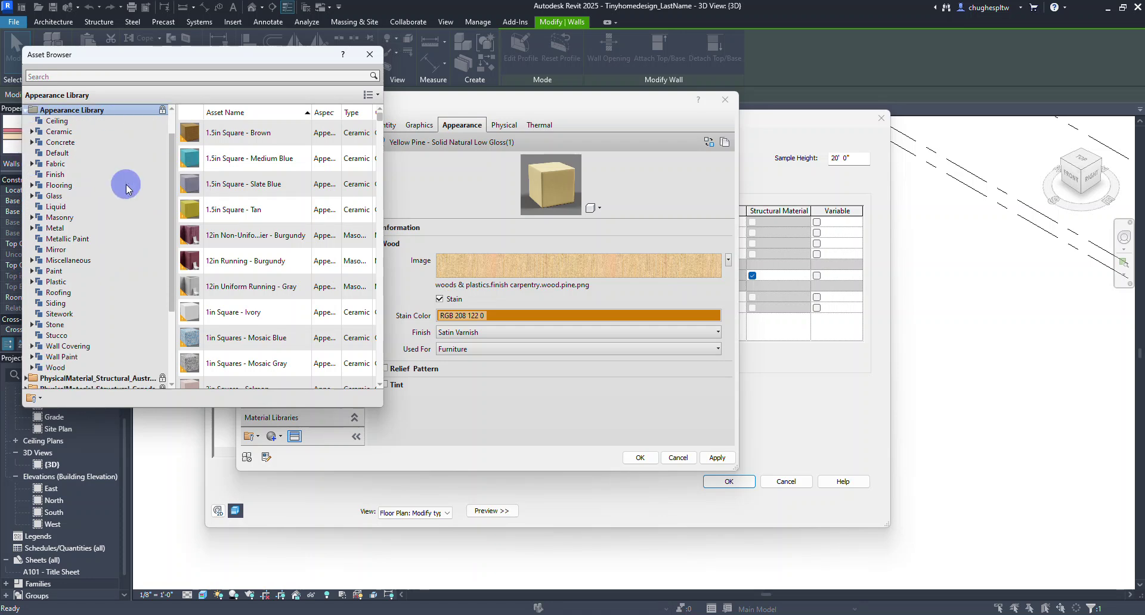
{"action": "left_click", "coordinate": [71, 305]}
{"action": "left_click", "coordinate": [245, 262]}
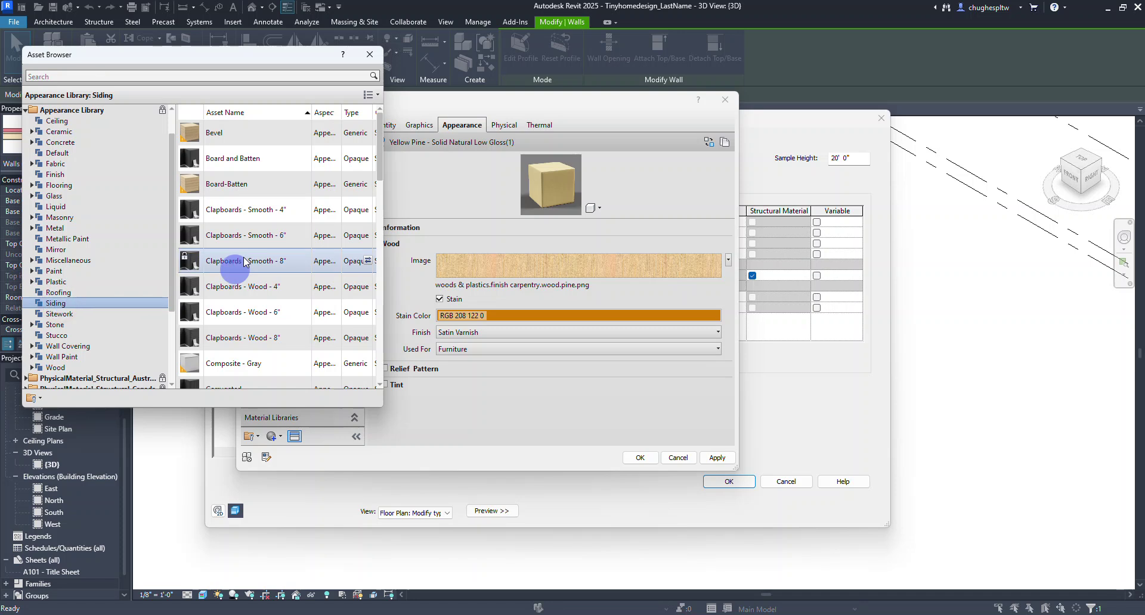
Replace the material's current appearance asset with Wood - Vertical White from the Siding category
{"action": "scroll", "coordinate": [254, 191], "scroll_direction": "down", "scroll_amount": 4}
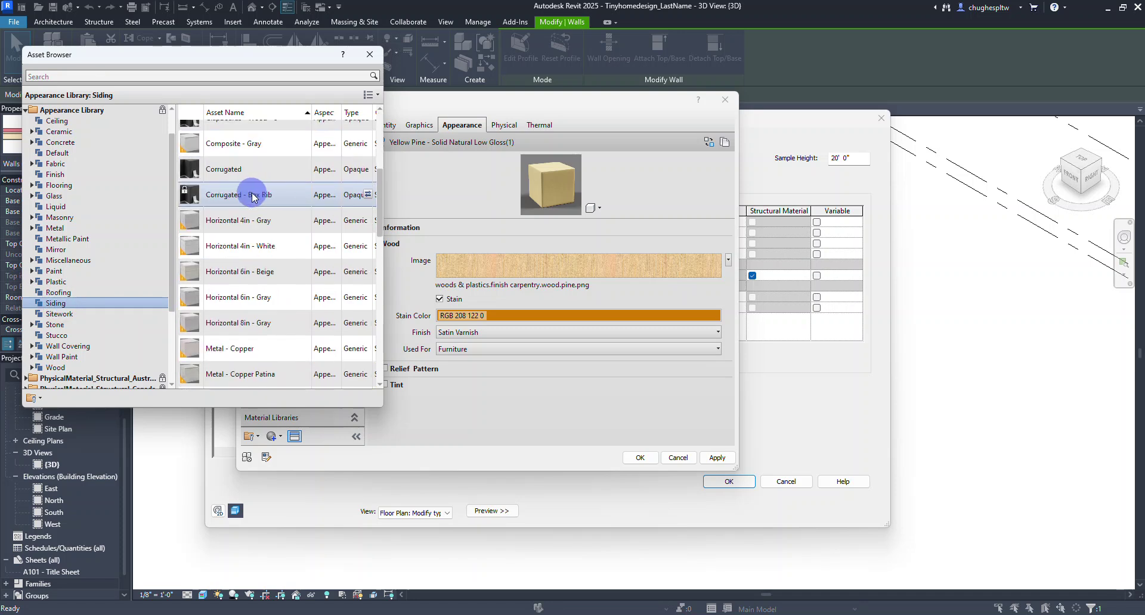
{"action": "scroll", "coordinate": [278, 173], "scroll_direction": "down", "scroll_amount": 1}
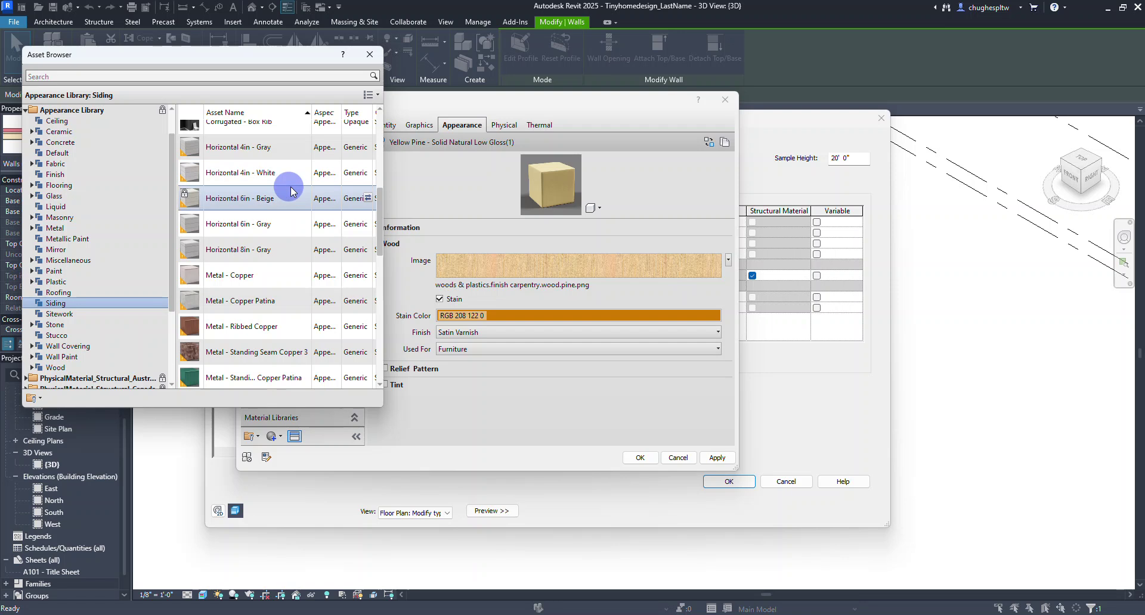
{"action": "scroll", "coordinate": [291, 190], "scroll_direction": "down", "scroll_amount": 3}
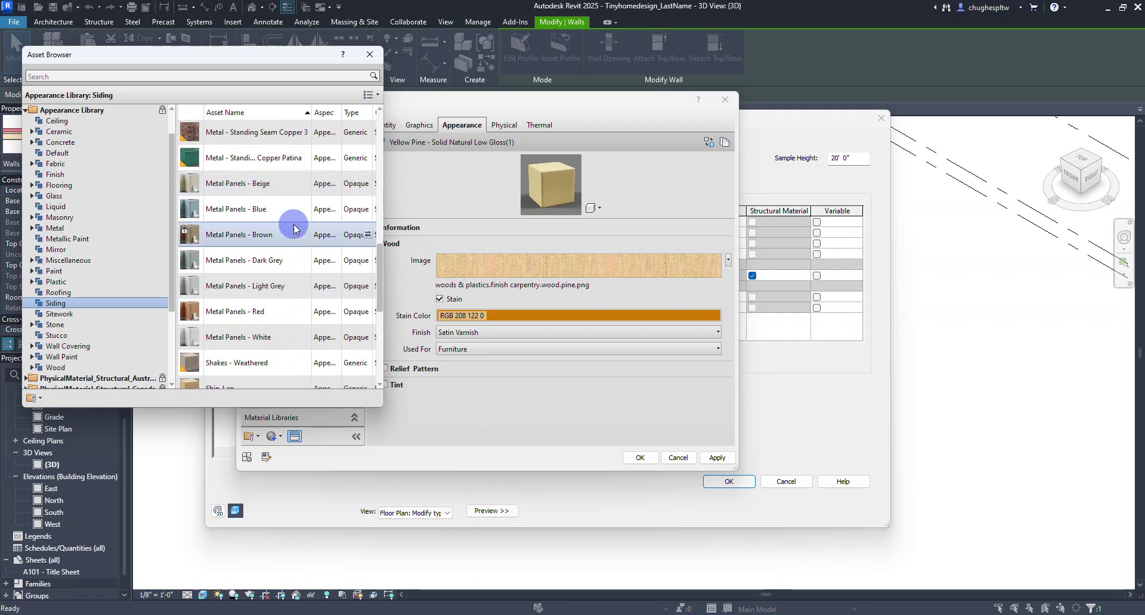
{"action": "scroll", "coordinate": [274, 188], "scroll_direction": "down", "scroll_amount": 2}
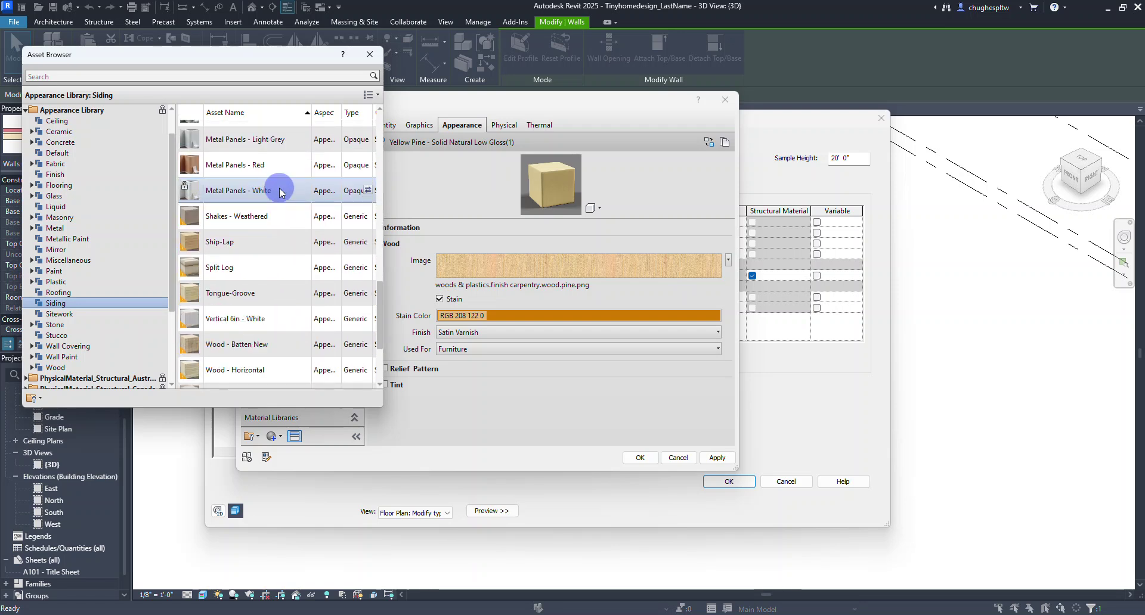
{"action": "scroll", "coordinate": [279, 191], "scroll_direction": "down", "scroll_amount": 2}
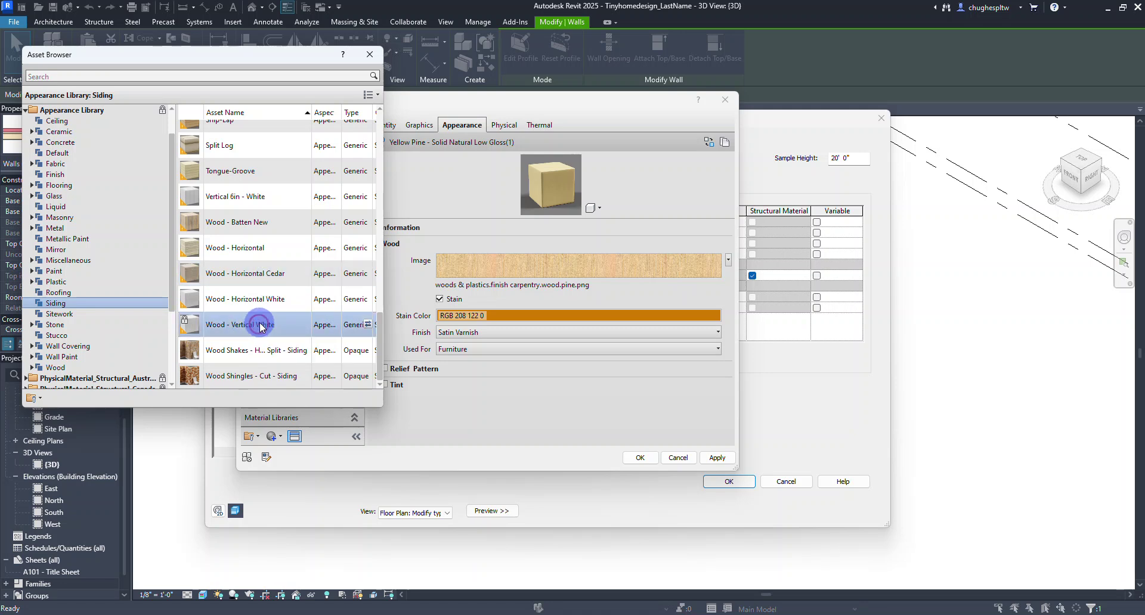
{"action": "left_click", "coordinate": [368, 327]}
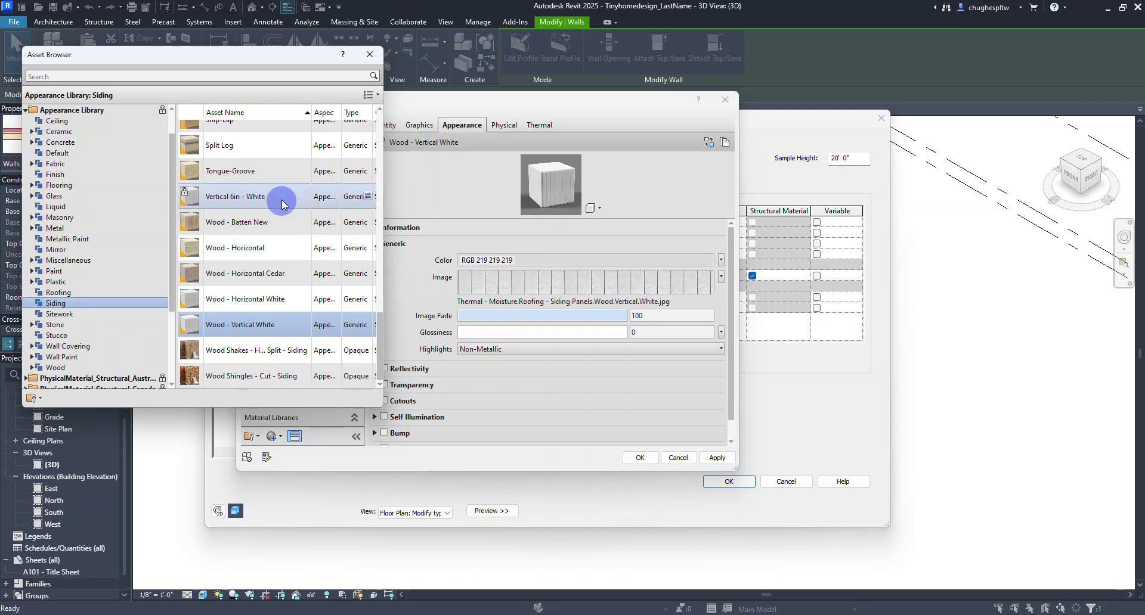
Try the Vertical 6in - White asset, reapply Wood - Vertical White as the material's appearance, and close the Asset Browser
{"action": "left_click", "coordinate": [367, 196]}
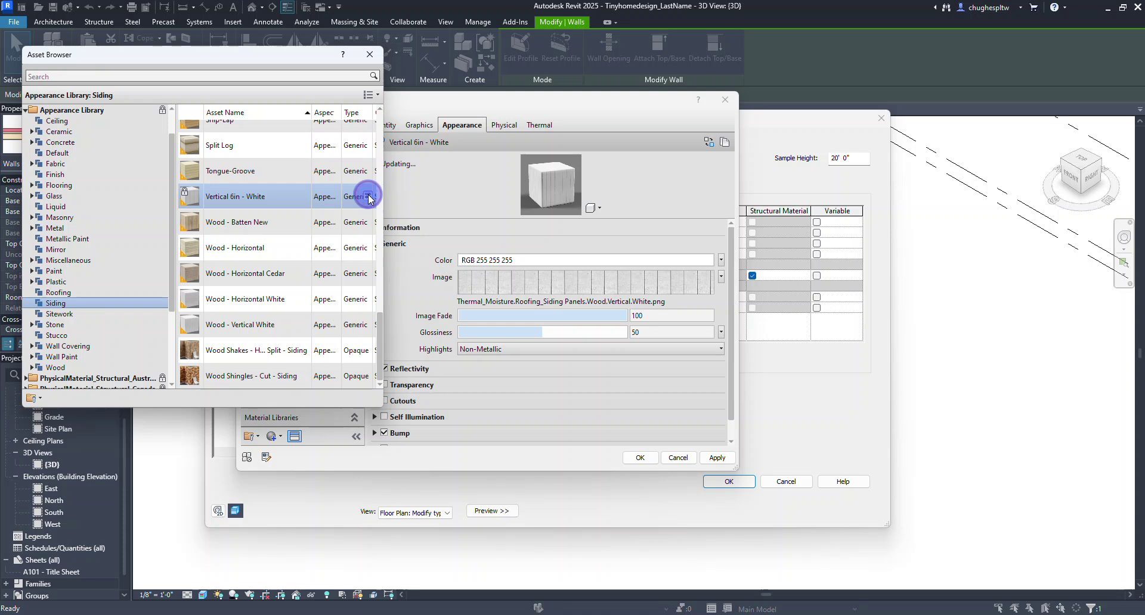
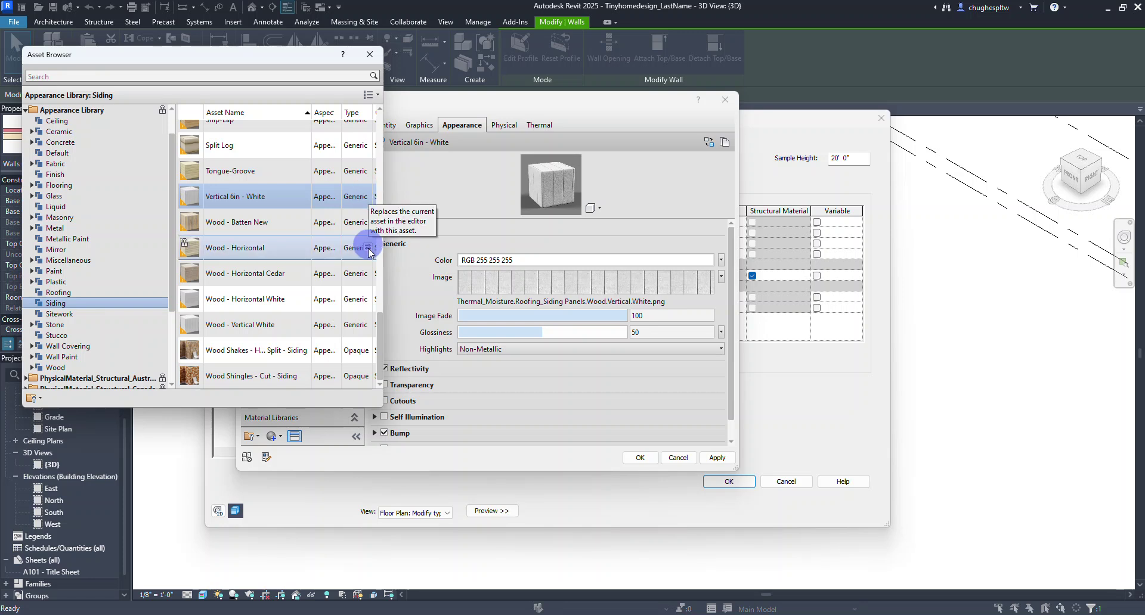
{"action": "left_click", "coordinate": [366, 325]}
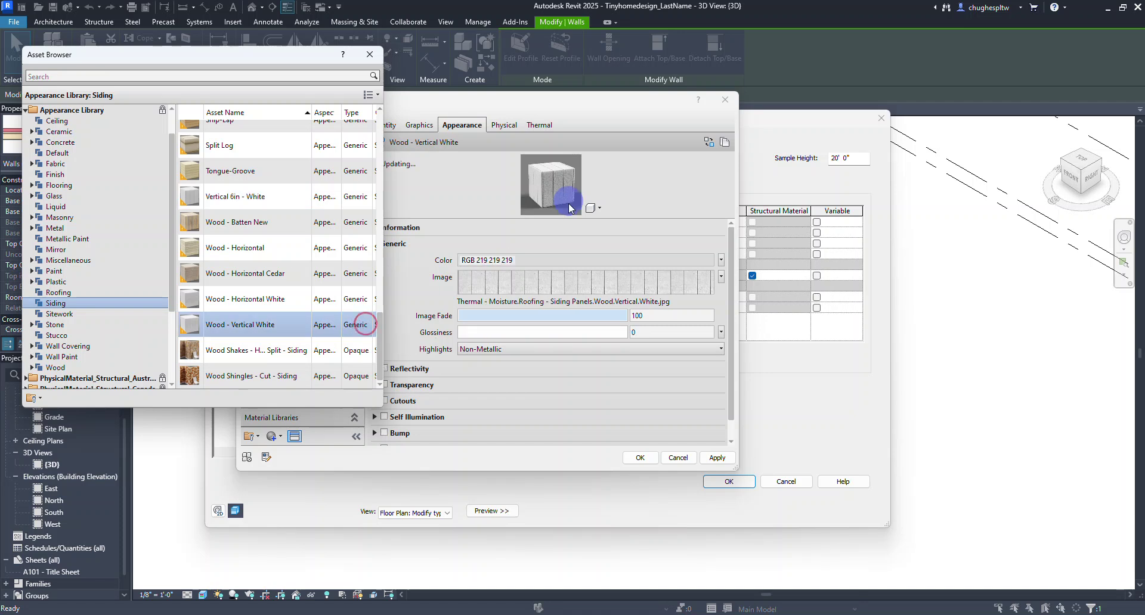
{"action": "left_click", "coordinate": [522, 219]}
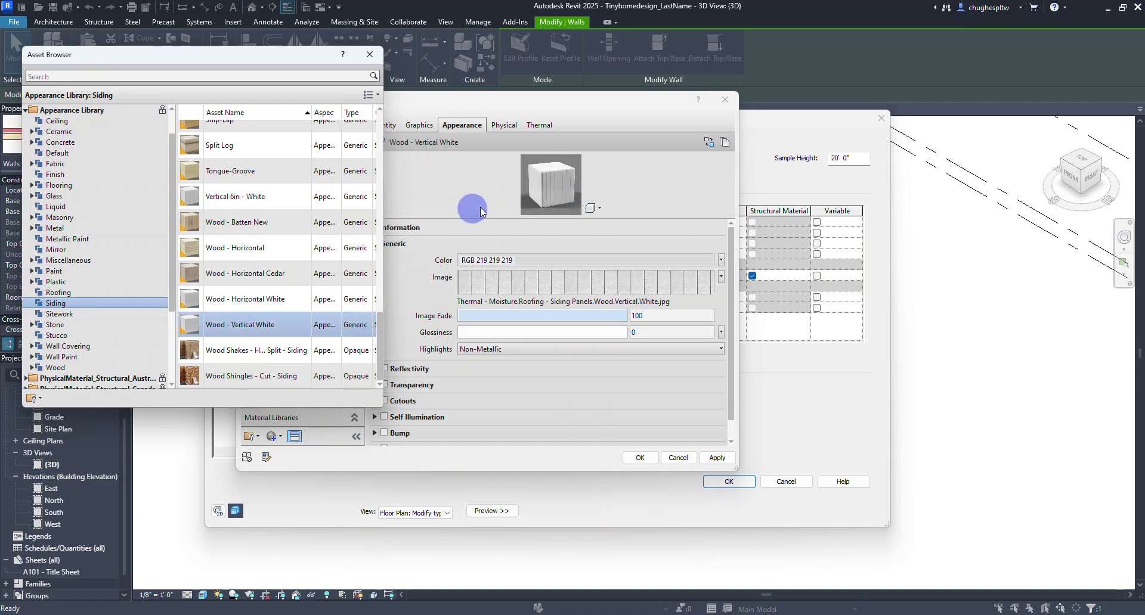
{"action": "mouse_move", "coordinate": [280, 331]}
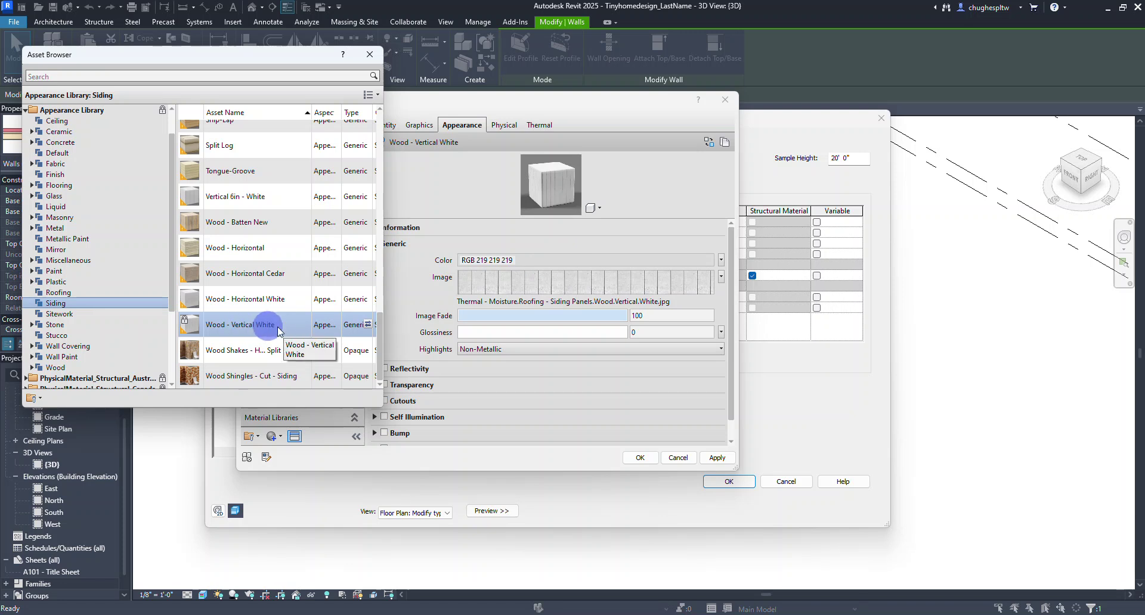
{"action": "left_click", "coordinate": [370, 55]}
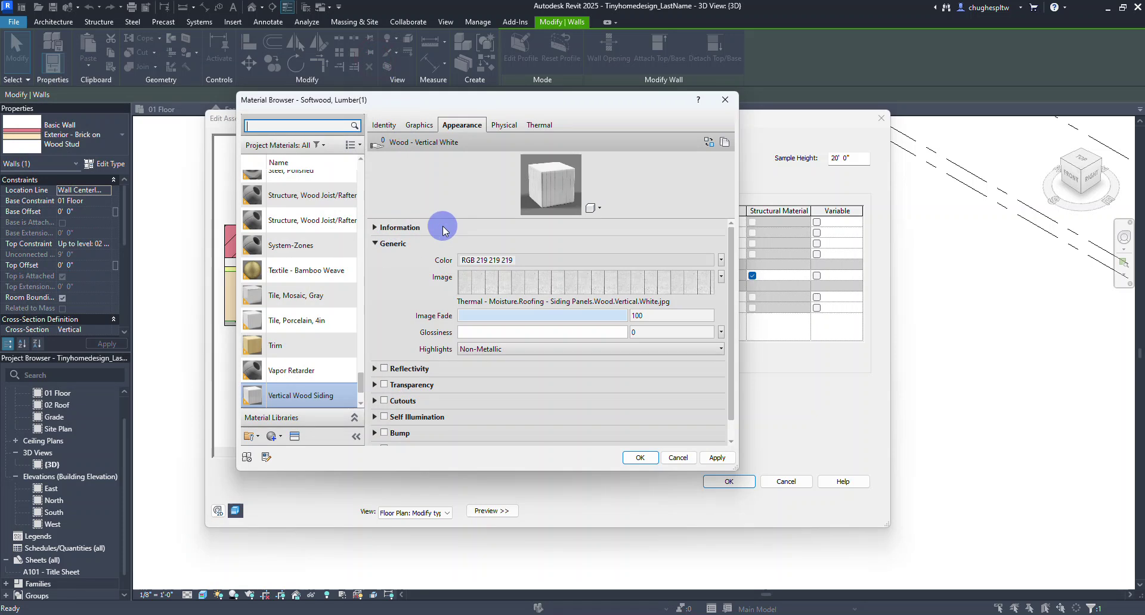
Set the Vertical Wood Siding material's shading color to white, RGB 255 255 255
{"action": "left_click", "coordinate": [420, 125]}
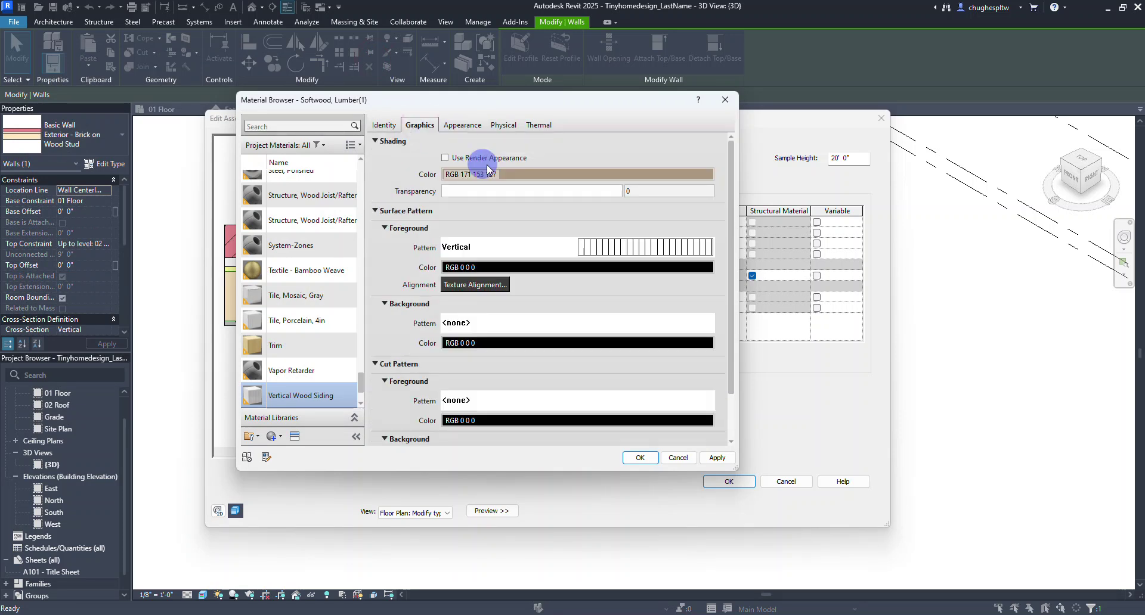
{"action": "left_click", "coordinate": [537, 173]}
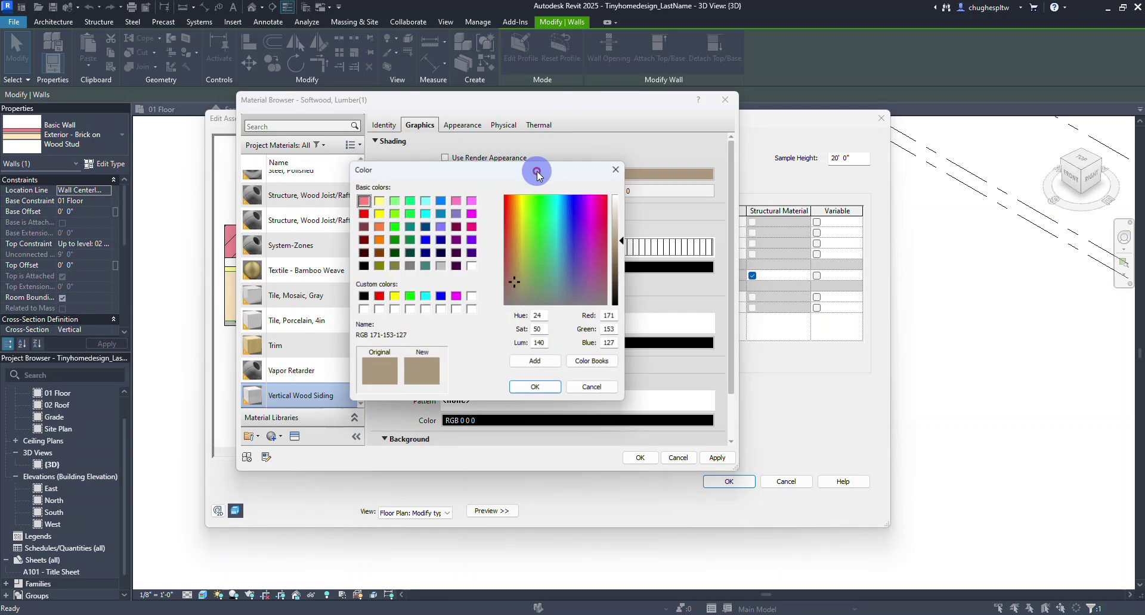
{"action": "left_click", "coordinate": [472, 266]}
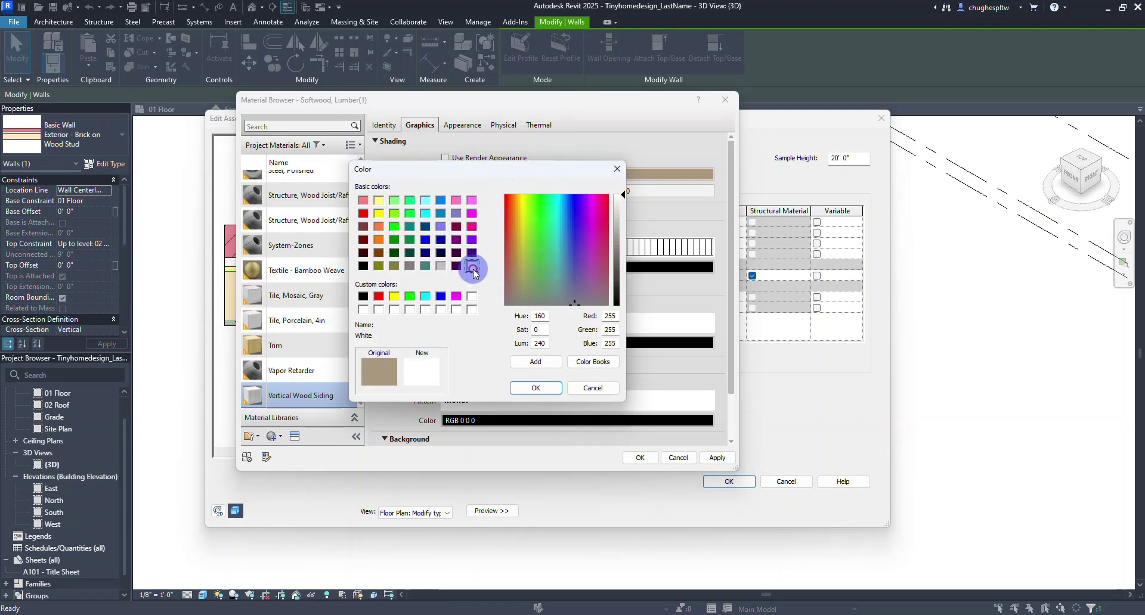
{"action": "left_click", "coordinate": [525, 390]}
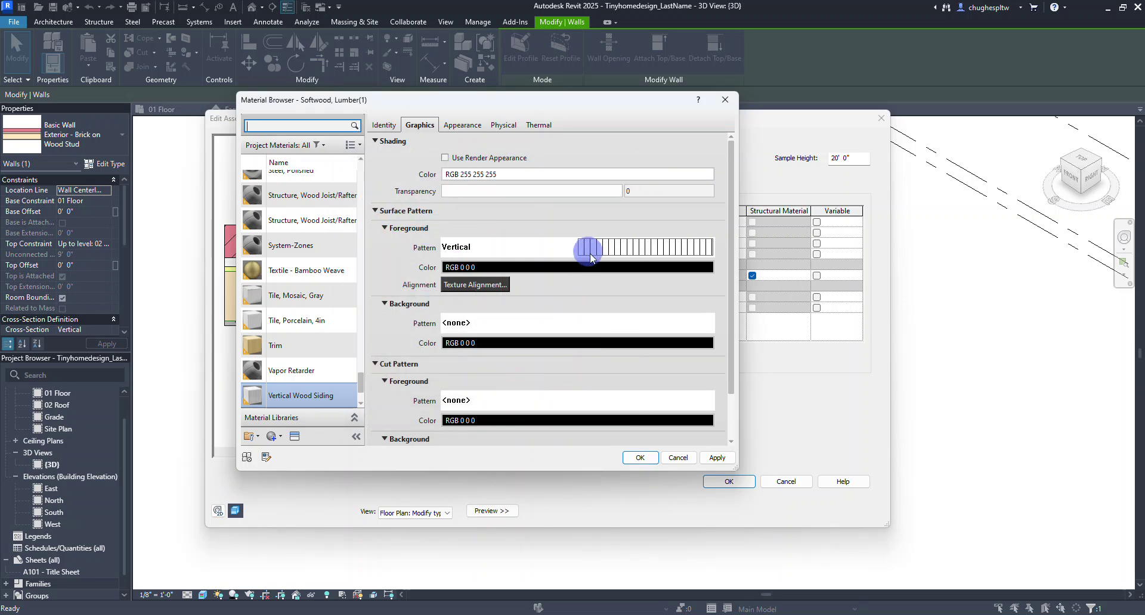
Rename the material White Vertical Wood Siding, set its description to Wood Siding, Vertical, White, and assign it to the wall's exterior finish layer
{"action": "left_click", "coordinate": [385, 127]}
{"action": "left_click", "coordinate": [526, 145]}
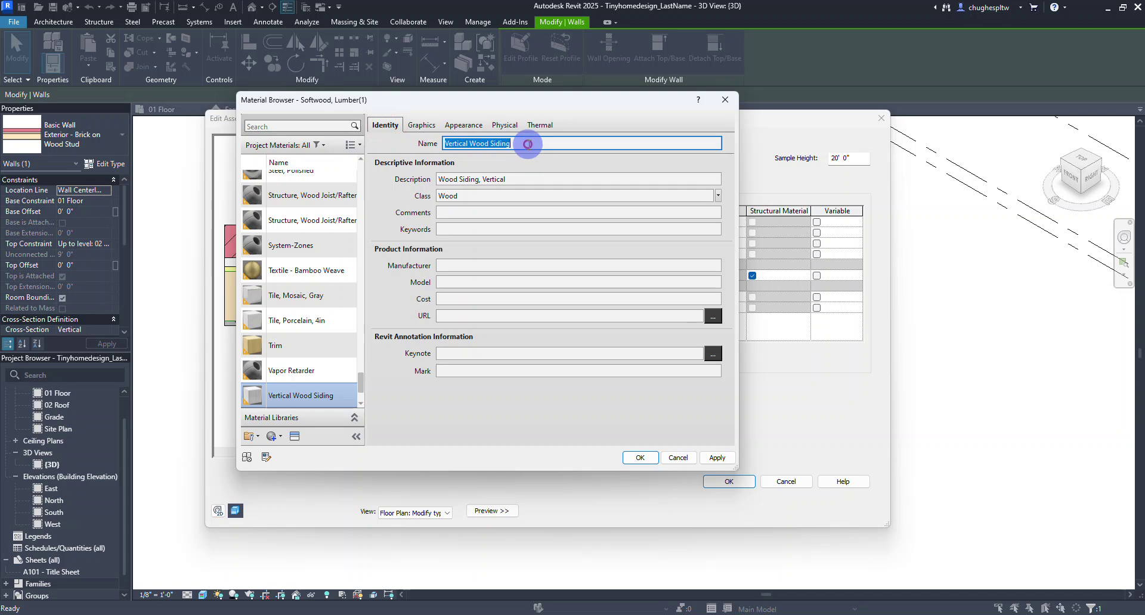
{"action": "left_click", "coordinate": [517, 181]}
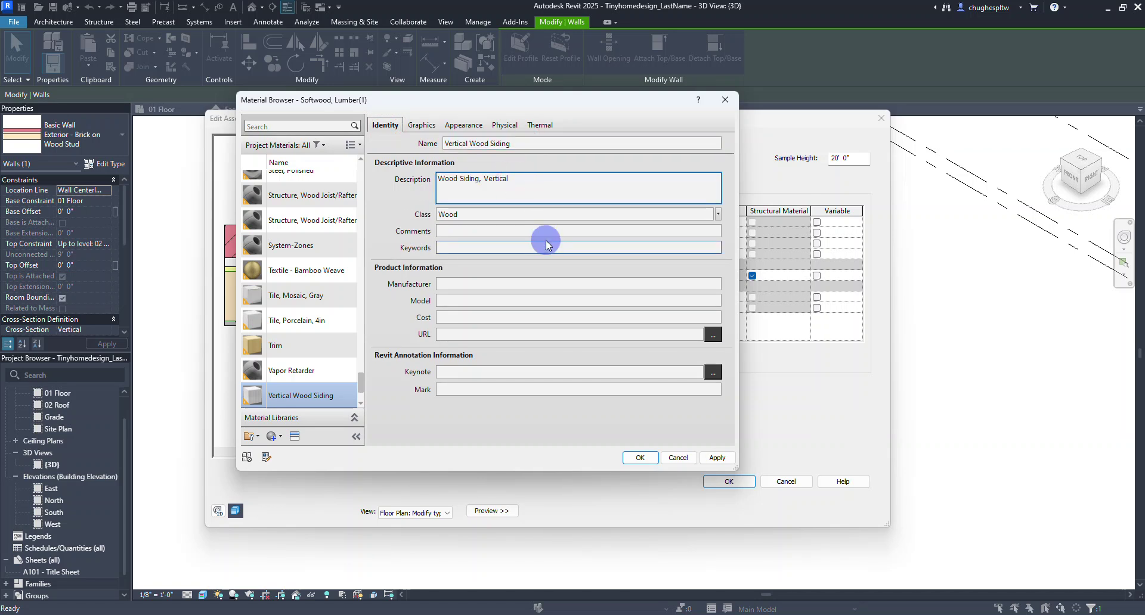
{"action": "type", "text": ", White"}
{"action": "left_click", "coordinate": [447, 143]}
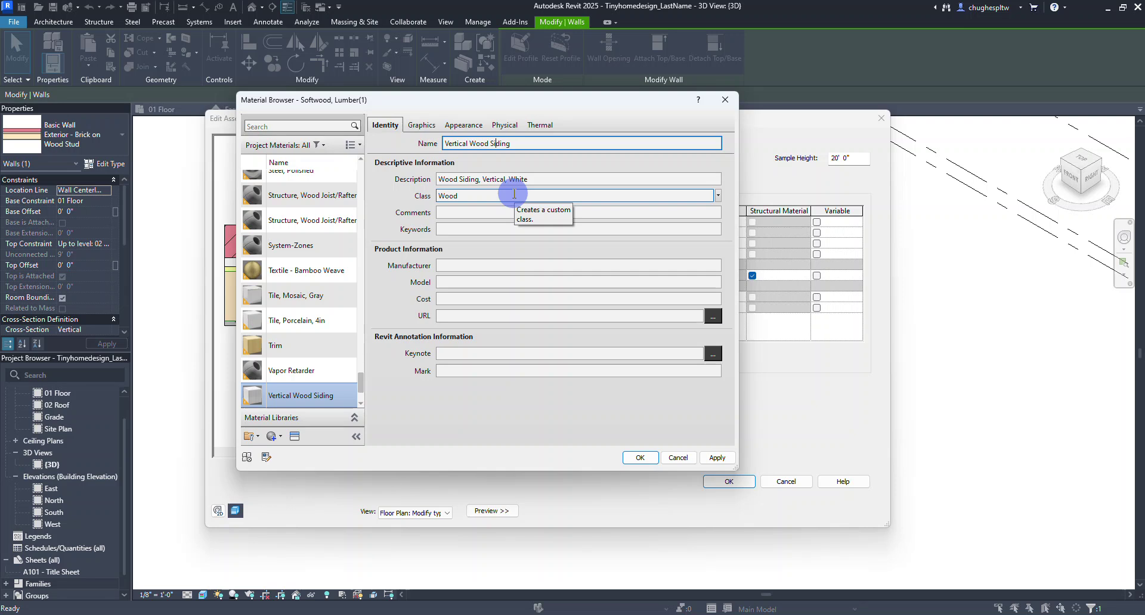
{"action": "type", "text": "White"}
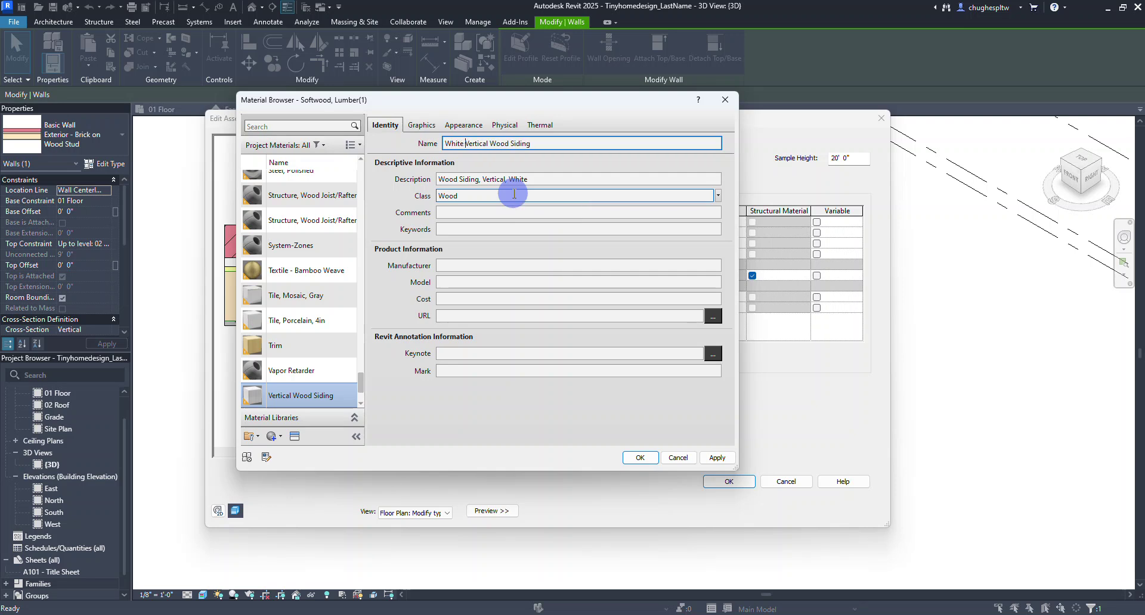
{"action": "left_click", "coordinate": [624, 287]}
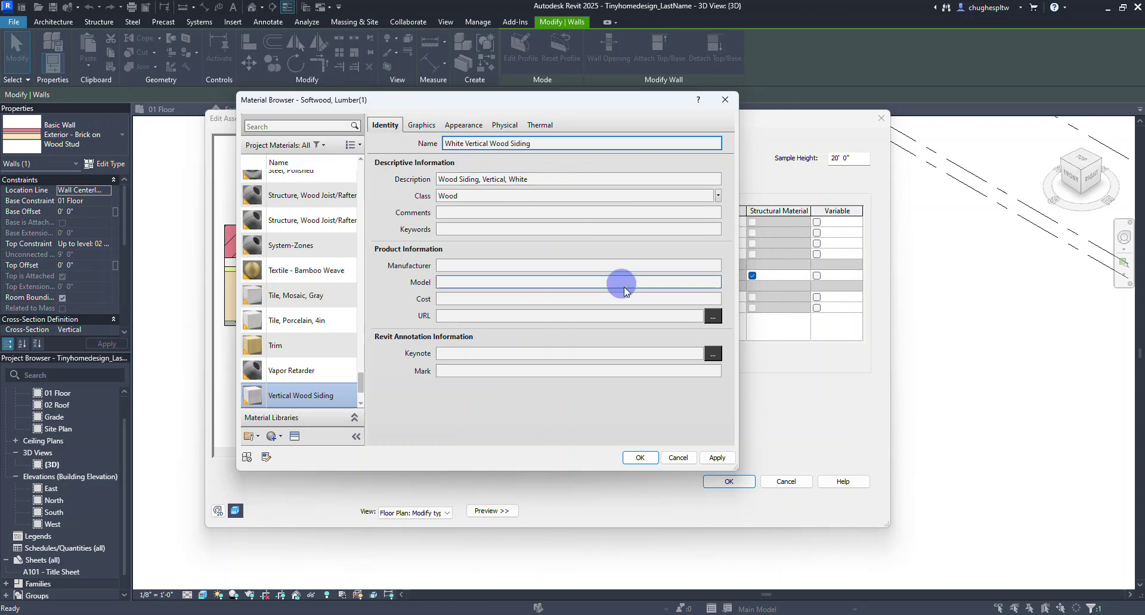
{"action": "left_click", "coordinate": [642, 458]}
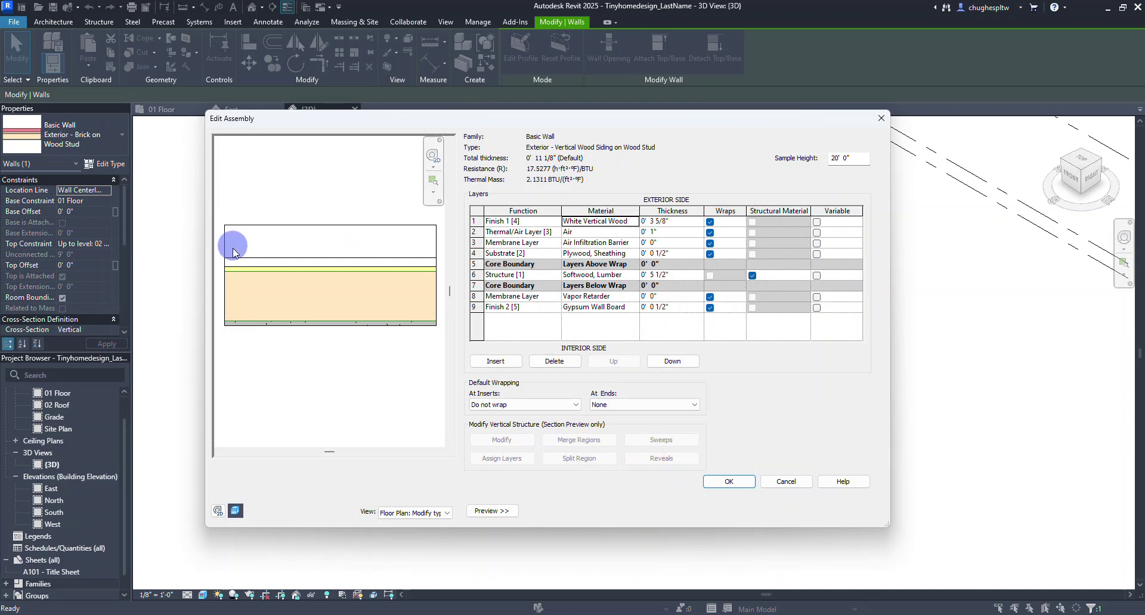
Set the White Vertical Wood Siding finish layer's thickness to 1/2" and delete the Thermal/Air layer from the wall assembly
{"action": "left_click", "coordinate": [661, 220]}
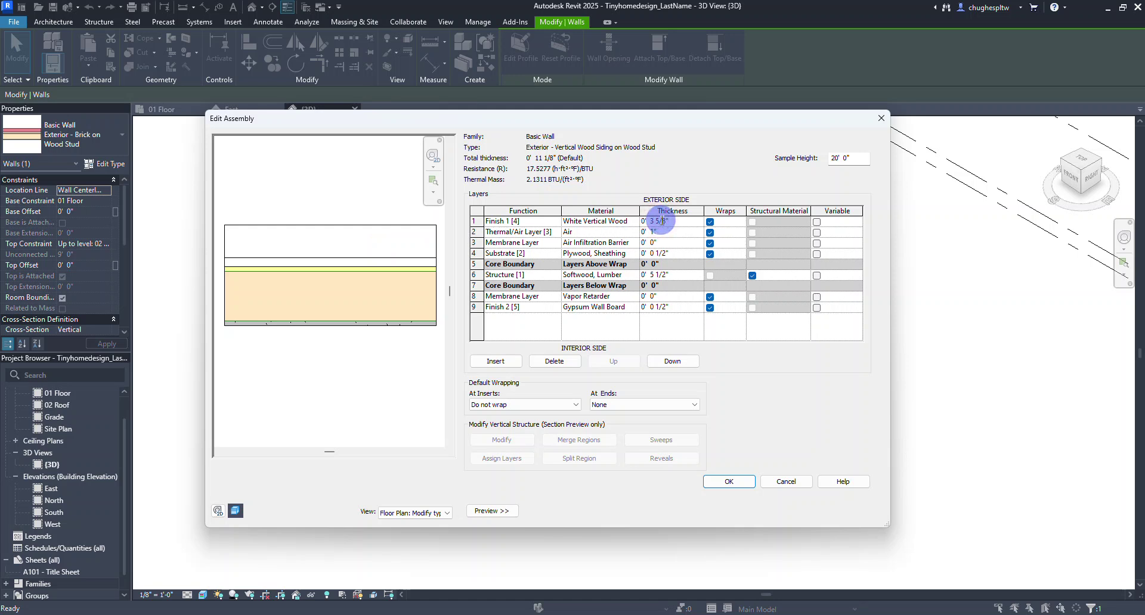
{"action": "key", "text": "BackSpace"}
{"action": "key", "text": "Tab"}
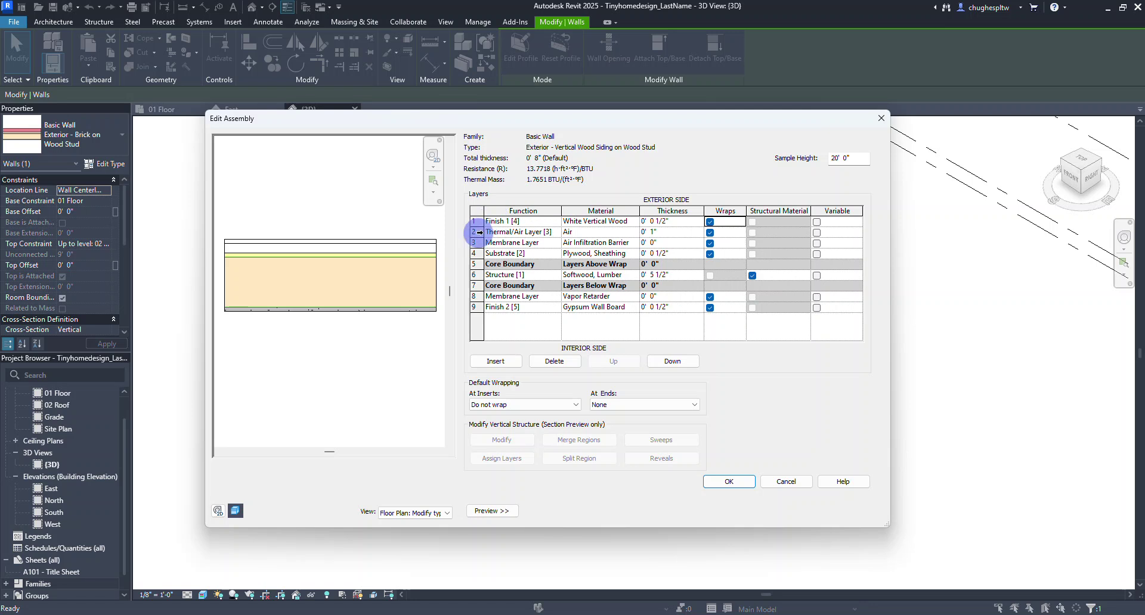
{"action": "left_click", "coordinate": [475, 232]}
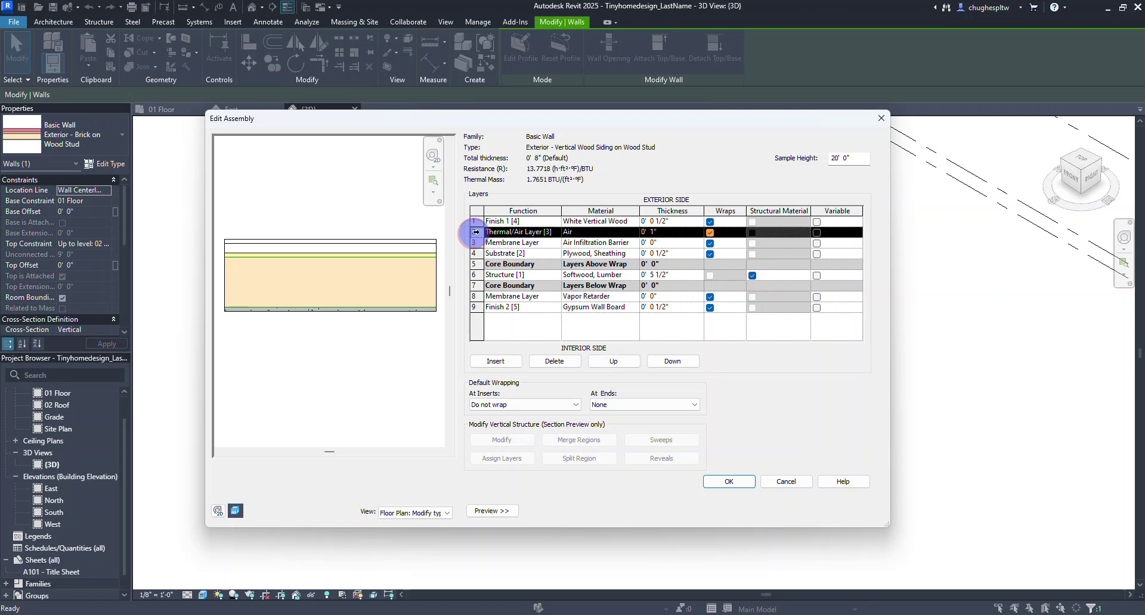
{"action": "left_click", "coordinate": [549, 360]}
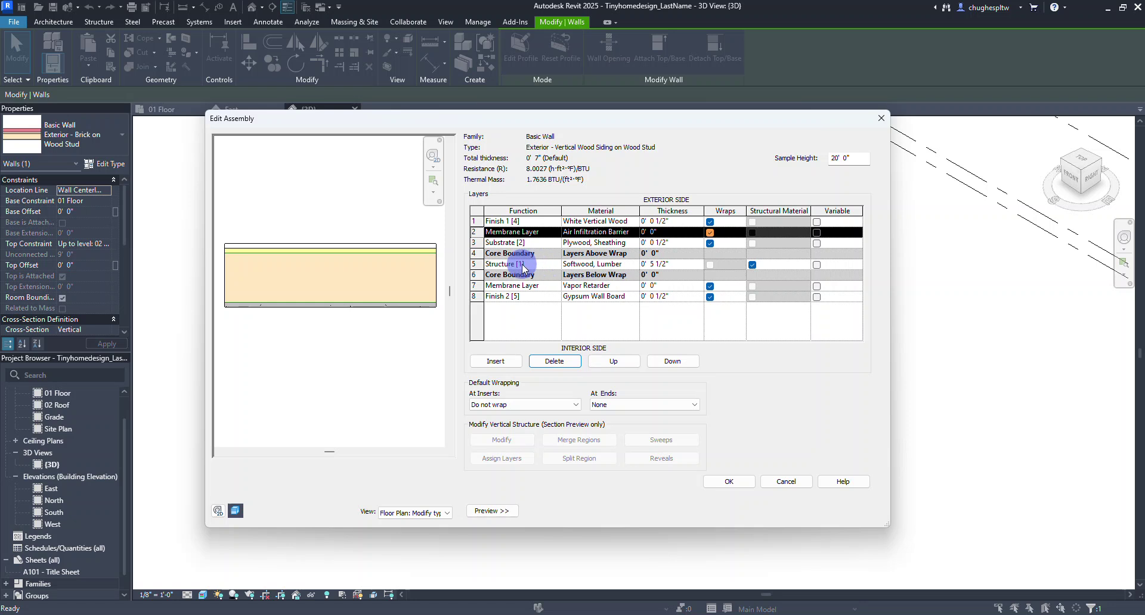
Set the Softwood, Lumber structure layer's thickness to 3 1/2" and accept the wall assembly and type properties
{"action": "left_click", "coordinate": [656, 264]}
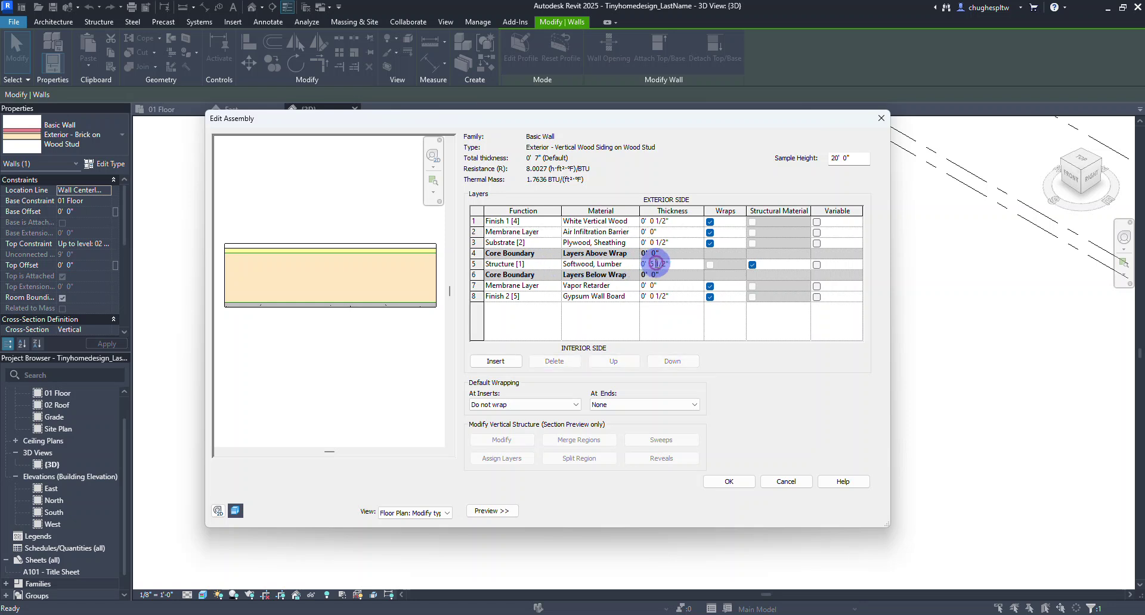
{"action": "left_click", "coordinate": [654, 263]}
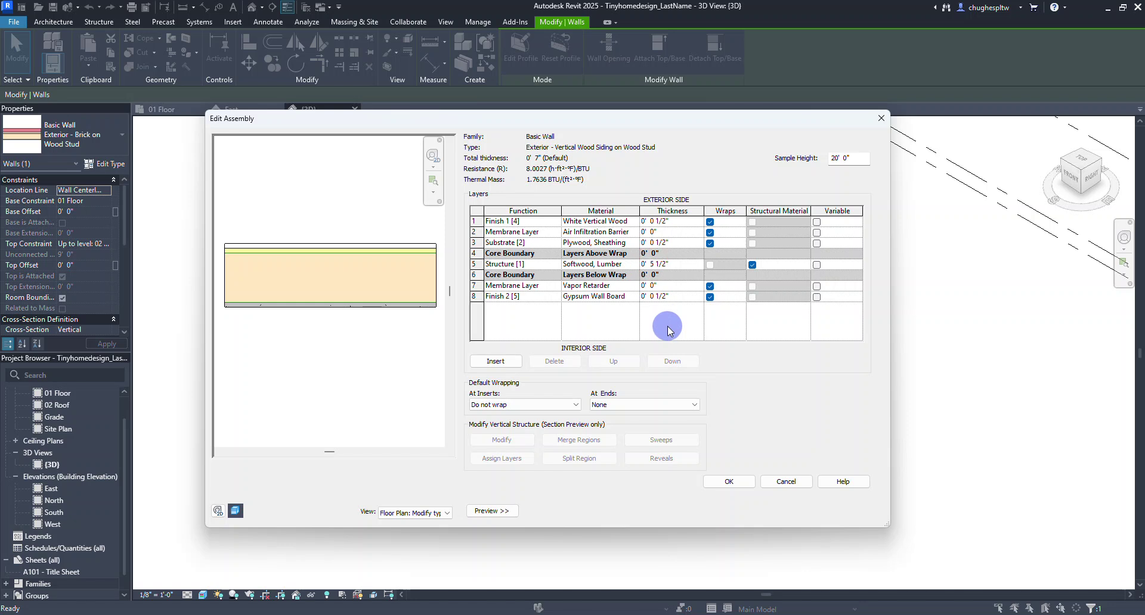
{"action": "key", "text": "BackSpace"}
{"action": "type", "text": "3"}
{"action": "left_click", "coordinate": [668, 326]}
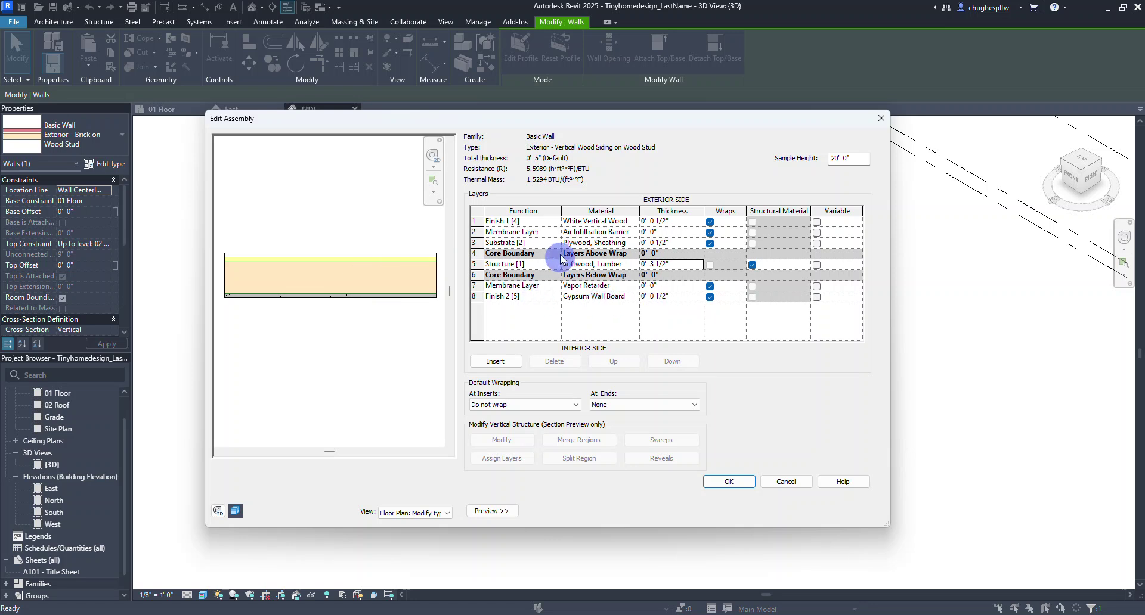
{"action": "left_click", "coordinate": [729, 482]}
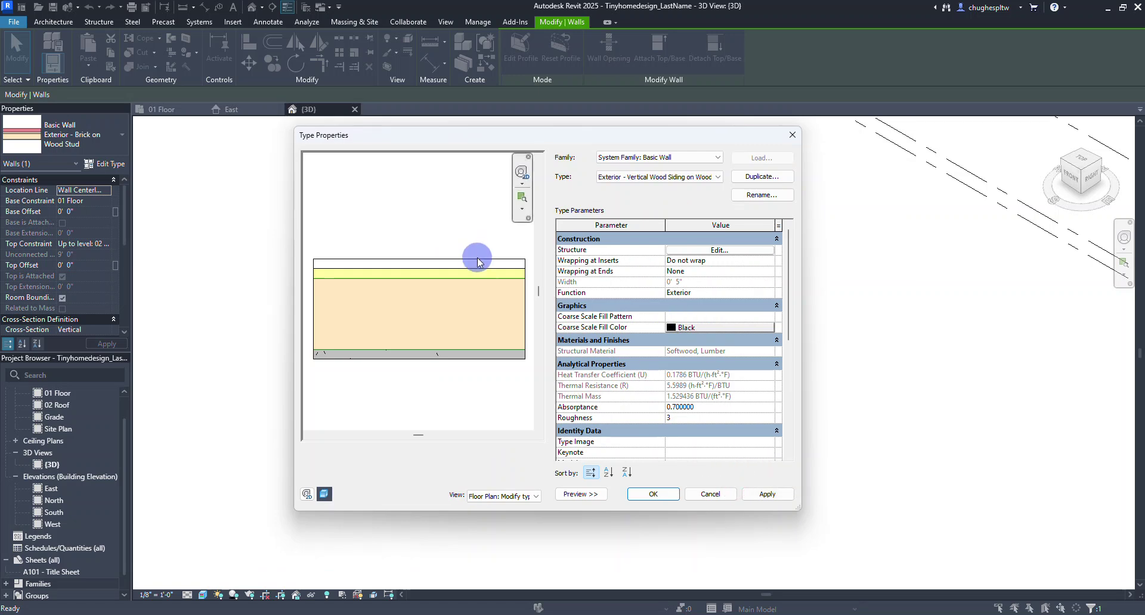
{"action": "left_click", "coordinate": [654, 495]}
{"action": "left_click", "coordinate": [425, 371]}
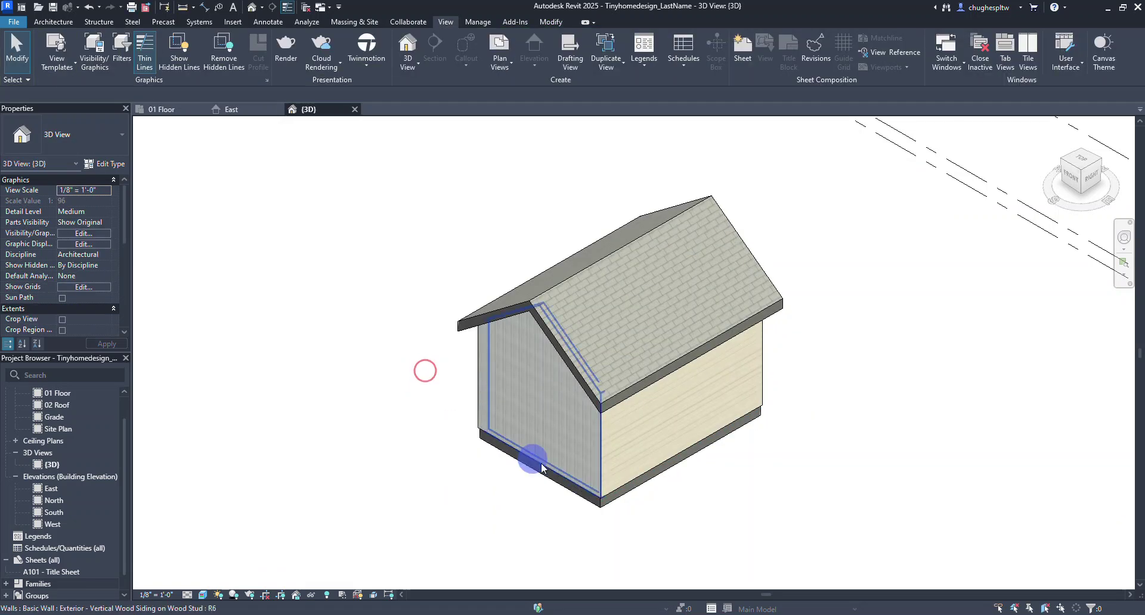
Change the long wall under the eave, beside the vertical-sided gable wall, to the Exterior - Vertical Wood Siding on Wood Stud type
{"action": "scroll", "coordinate": [572, 468], "scroll_direction": "up", "scroll_amount": 3}
{"action": "scroll", "coordinate": [316, 327], "scroll_direction": "up", "scroll_amount": 2}
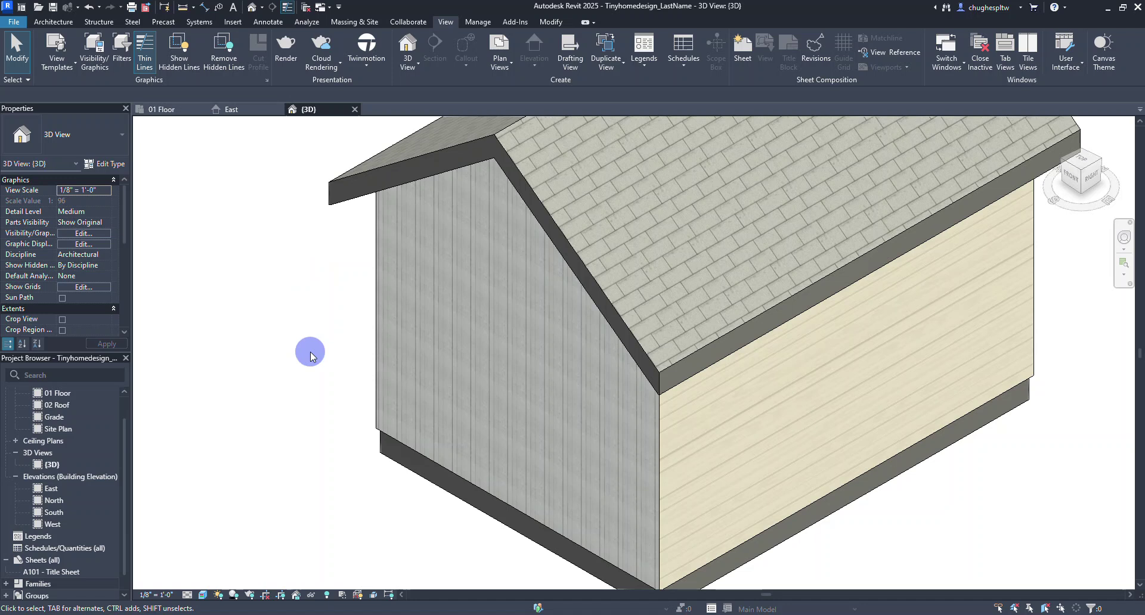
{"action": "scroll", "coordinate": [345, 343], "scroll_direction": "down", "scroll_amount": 2}
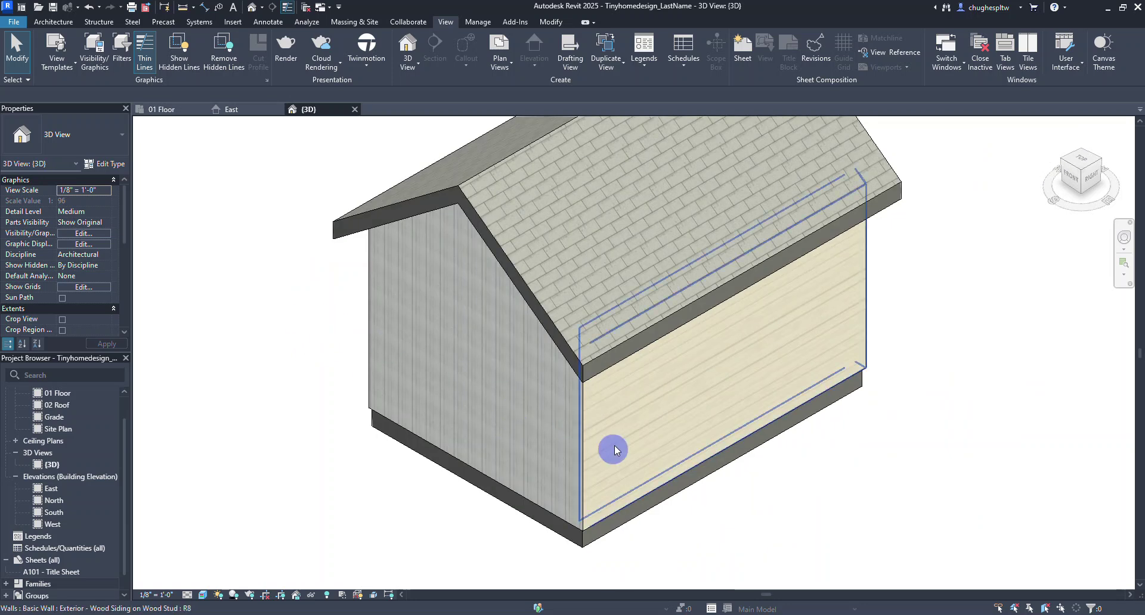
{"action": "left_click", "coordinate": [660, 460]}
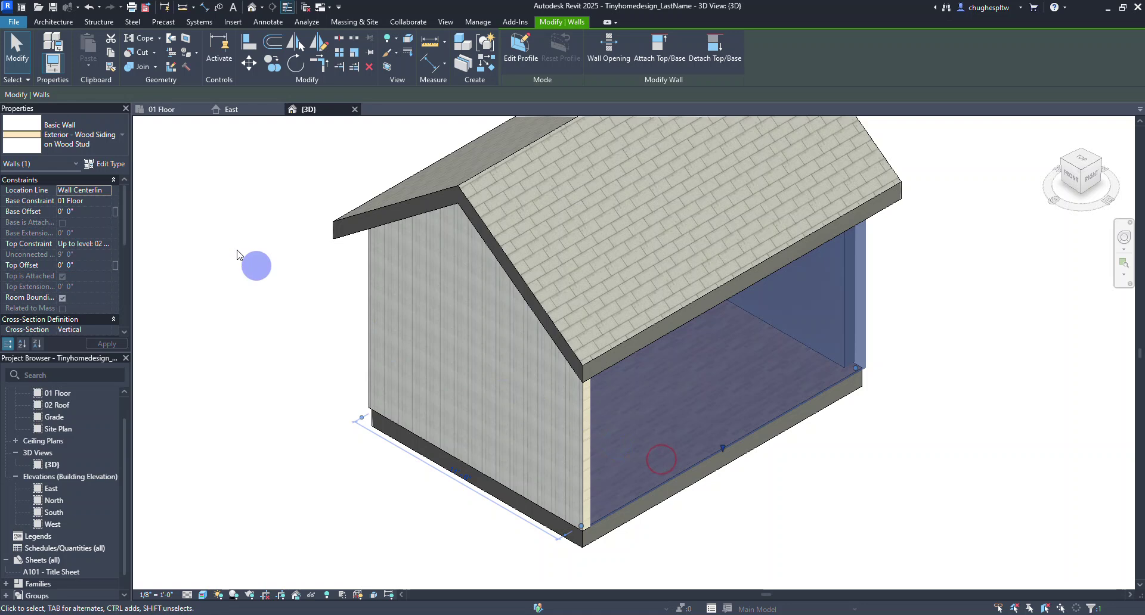
{"action": "left_click", "coordinate": [104, 150]}
{"action": "scroll", "coordinate": [135, 202], "scroll_direction": "up", "scroll_amount": 3}
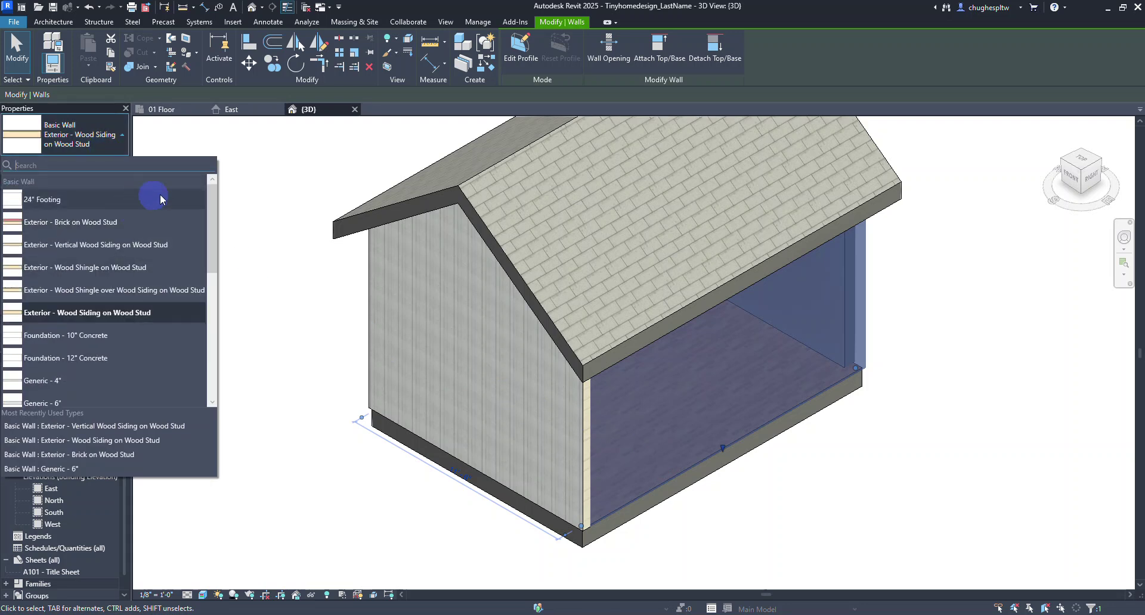
{"action": "left_click", "coordinate": [127, 246]}
{"action": "left_click", "coordinate": [277, 353]}
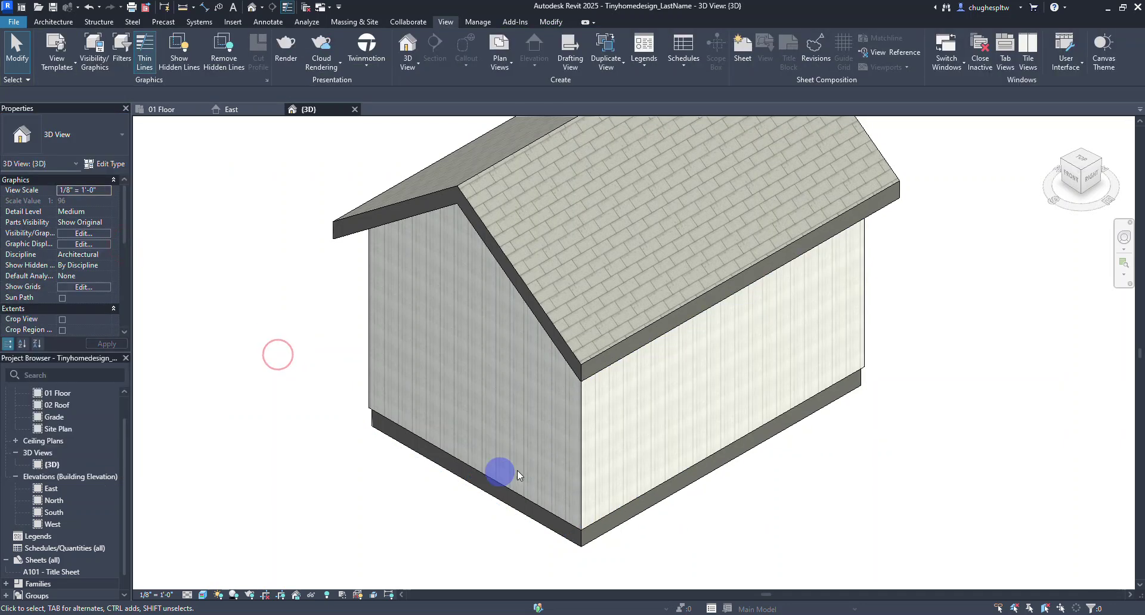
Change the back gable wall and the other long wall together to the Exterior - Vertical Wood Siding on Wood Stud type
{"action": "left_click_drag", "start_coordinate": [1086, 166], "coordinate": [573, 143]}
{"action": "left_click", "coordinate": [555, 430]}
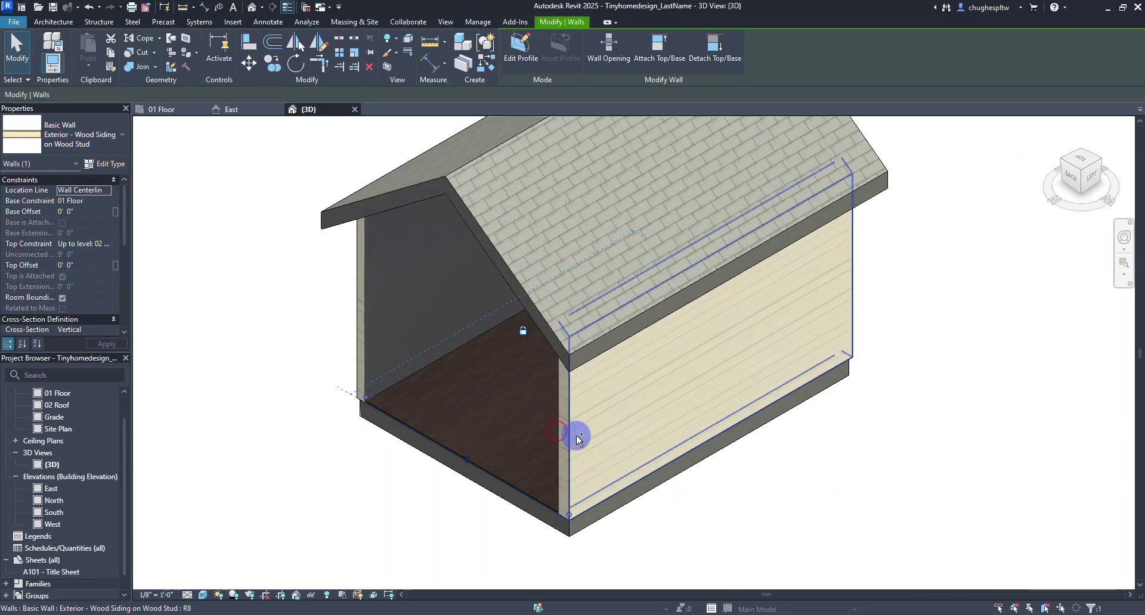
{"action": "left_click", "coordinate": [576, 435], "text": "ctrl"}
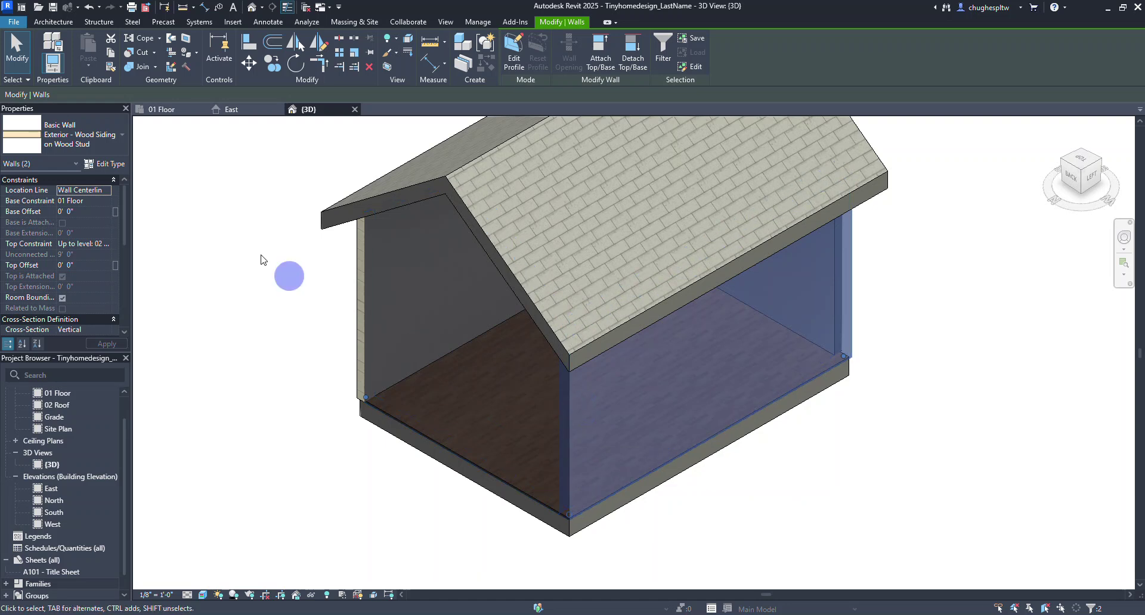
{"action": "left_click", "coordinate": [98, 131]}
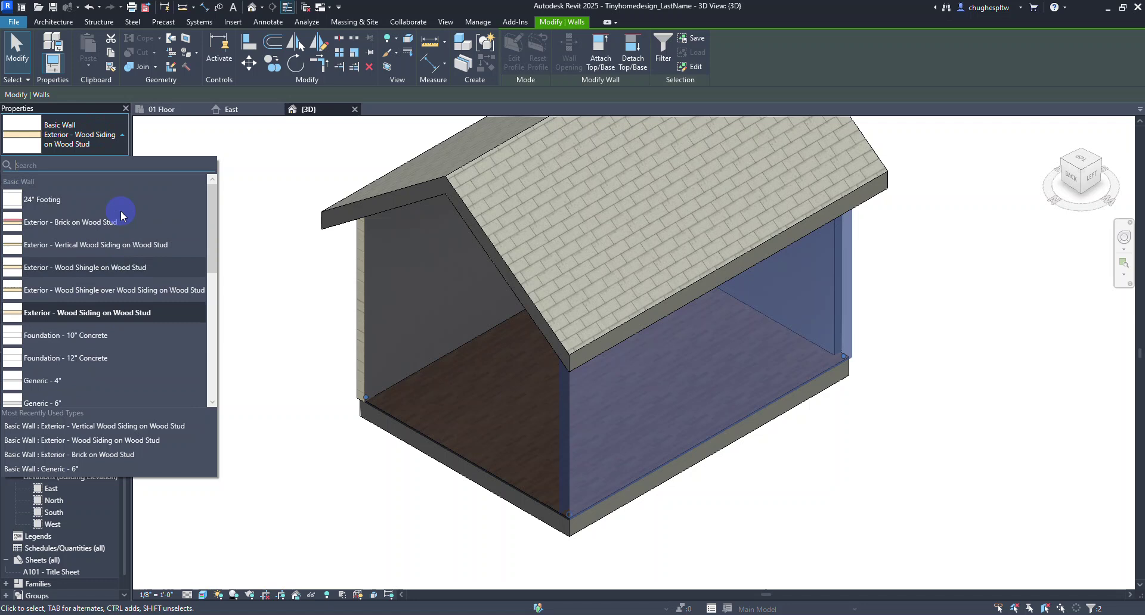
{"action": "left_click", "coordinate": [106, 246]}
{"action": "left_click", "coordinate": [258, 369]}
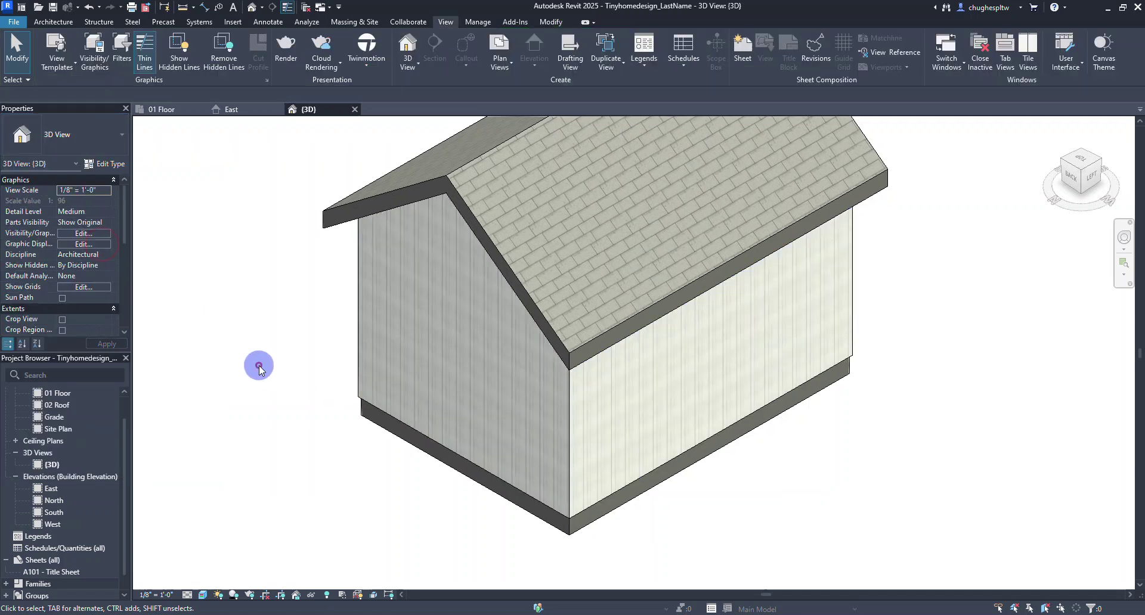
{"action": "left_click", "coordinate": [1053, 129]}
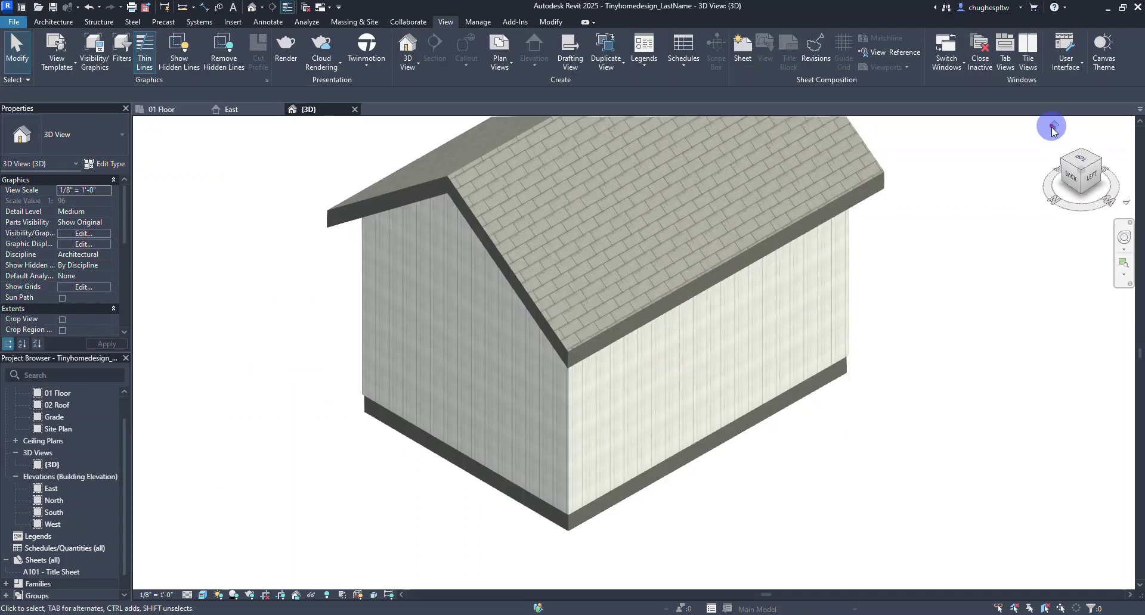
{"action": "scroll", "coordinate": [631, 347], "scroll_direction": "up", "scroll_amount": 5}
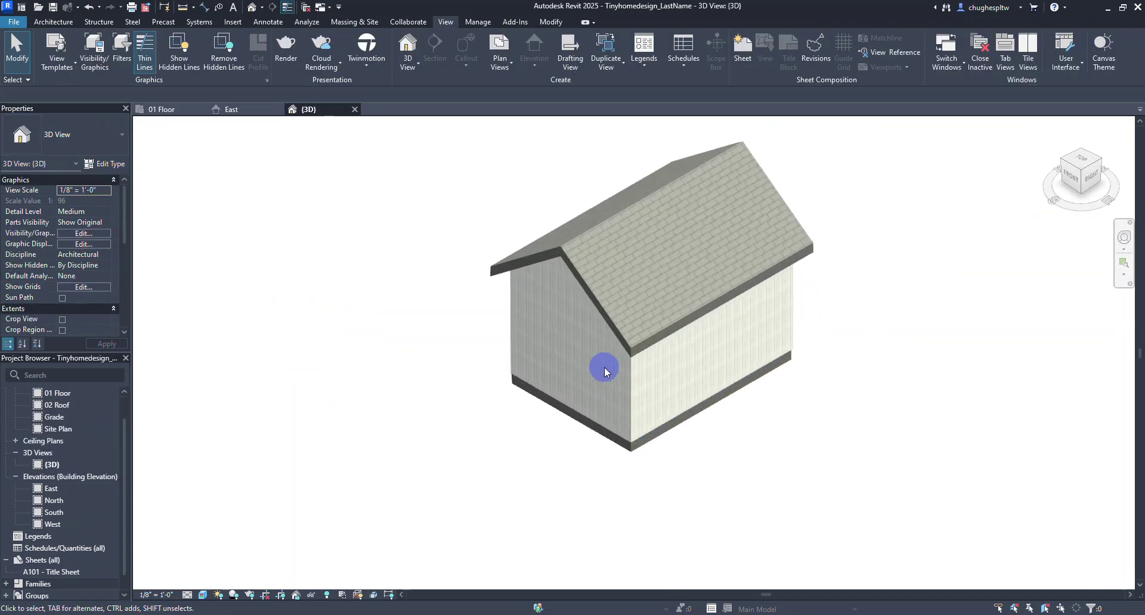
{"action": "scroll", "coordinate": [604, 373], "scroll_direction": "up", "scroll_amount": 3}
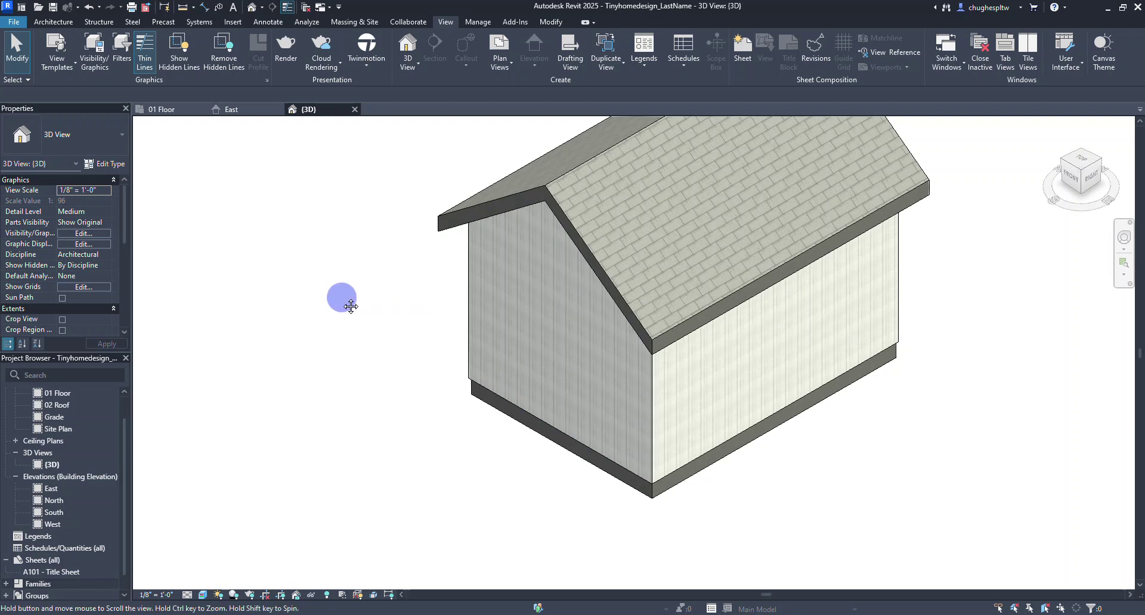
{"action": "middle_click_drag", "start_coordinate": [351, 306], "coordinate": [283, 360]}
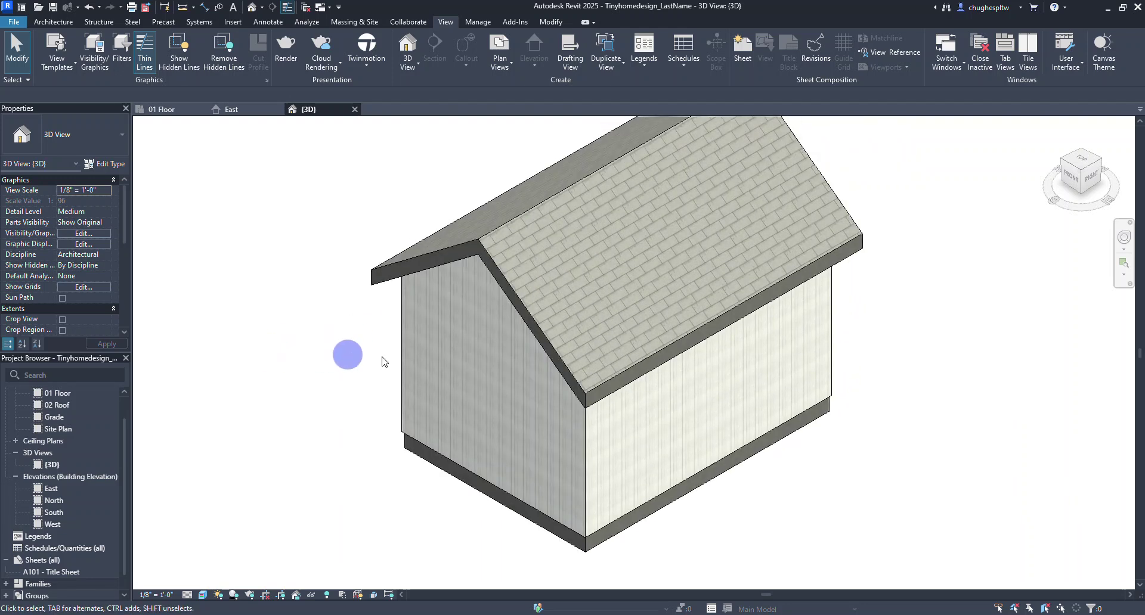
{"action": "middle_click_drag", "start_coordinate": [360, 363], "coordinate": [301, 345]}
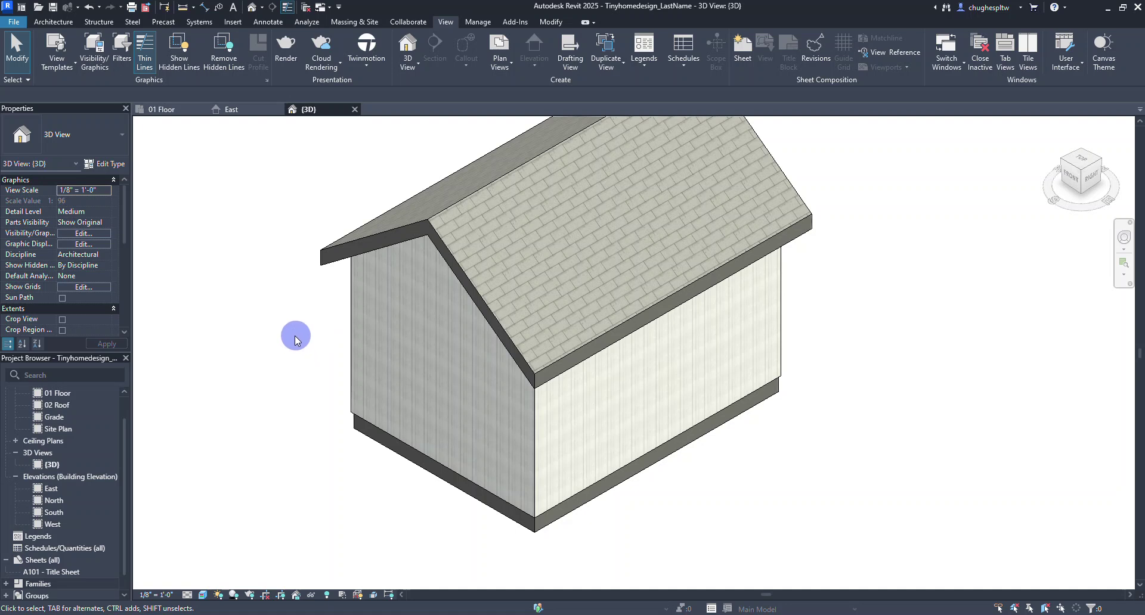
{"action": "scroll", "coordinate": [84, 432], "scroll_direction": "up", "scroll_amount": 2}
In the 01 Floor plan, move the left exterior wall by setting the building's overall width dimension to 12'
{"action": "double_click", "coordinate": [63, 416]}
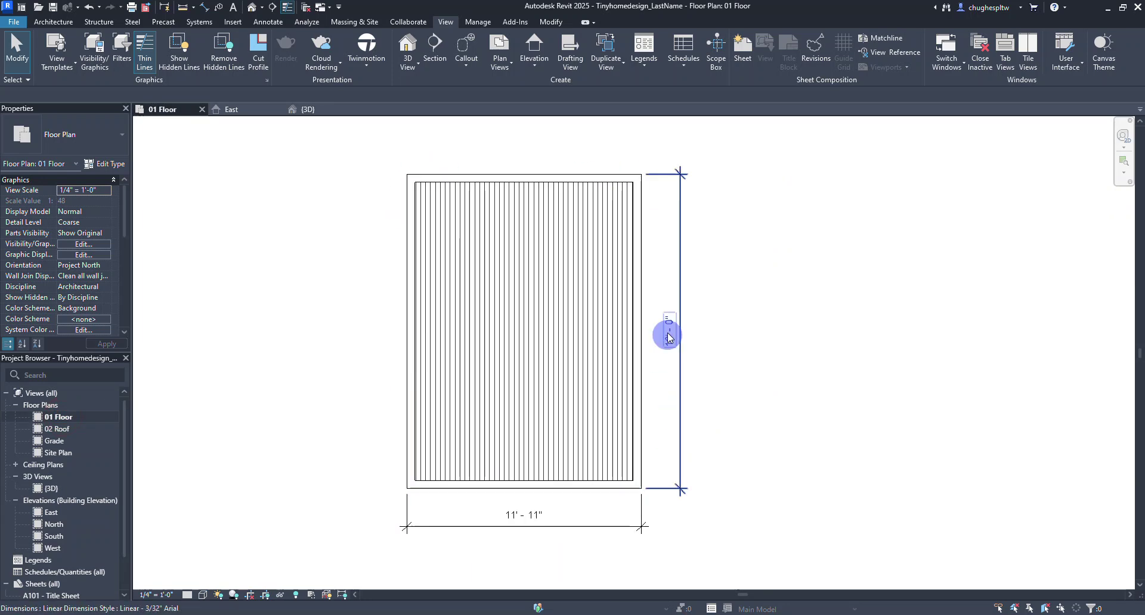
{"action": "scroll", "coordinate": [522, 512], "scroll_direction": "up", "scroll_amount": 3}
{"action": "middle_click_drag", "start_coordinate": [527, 519], "coordinate": [536, 468]}
{"action": "scroll", "coordinate": [559, 481], "scroll_direction": "up", "scroll_amount": 2}
{"action": "scroll", "coordinate": [608, 468], "scroll_direction": "down", "scroll_amount": 2}
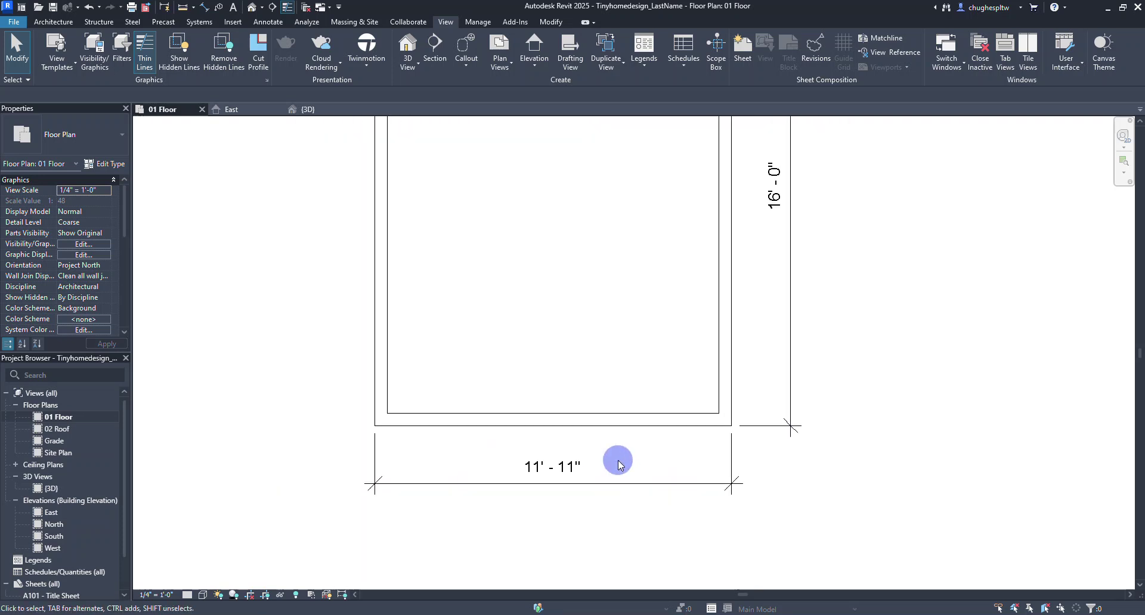
{"action": "left_click", "coordinate": [373, 327]}
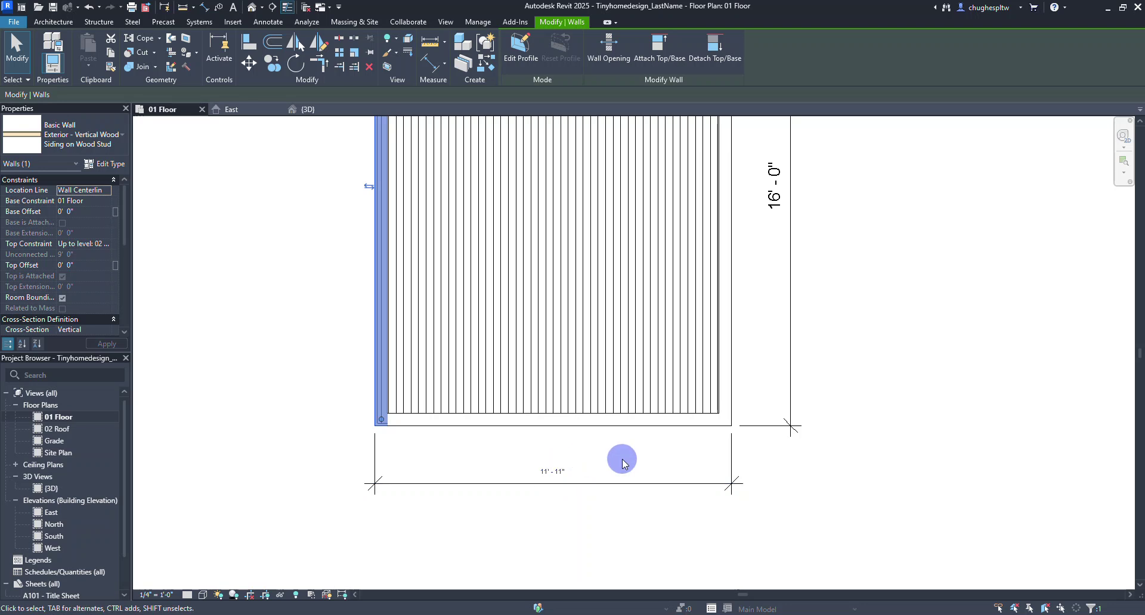
{"action": "left_click", "coordinate": [557, 470]}
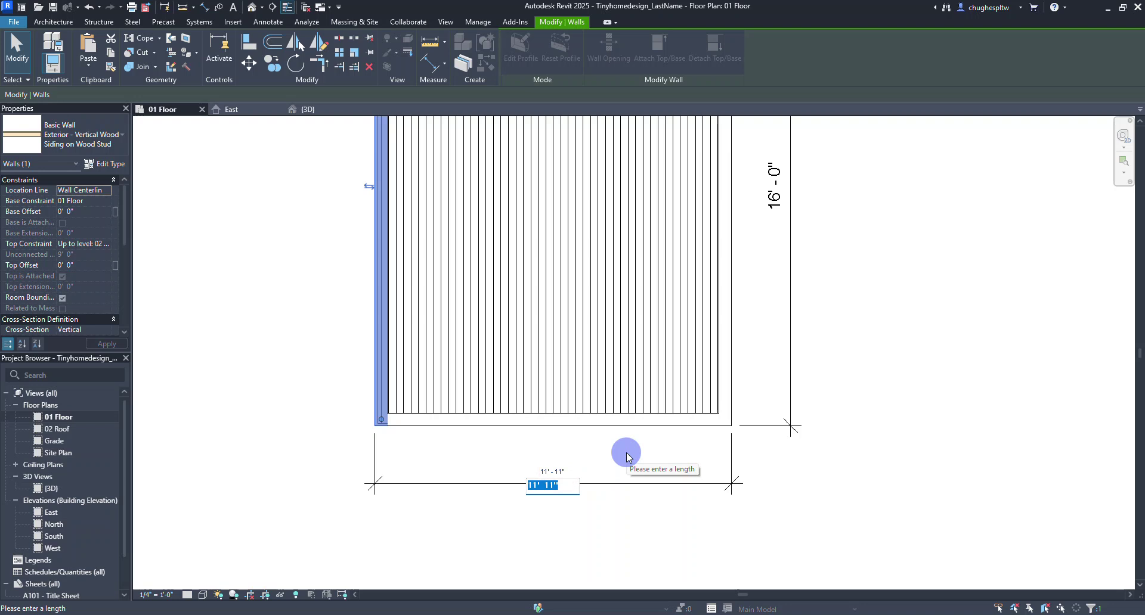
{"action": "type", "text": "12"}
{"action": "key", "text": "Return"}
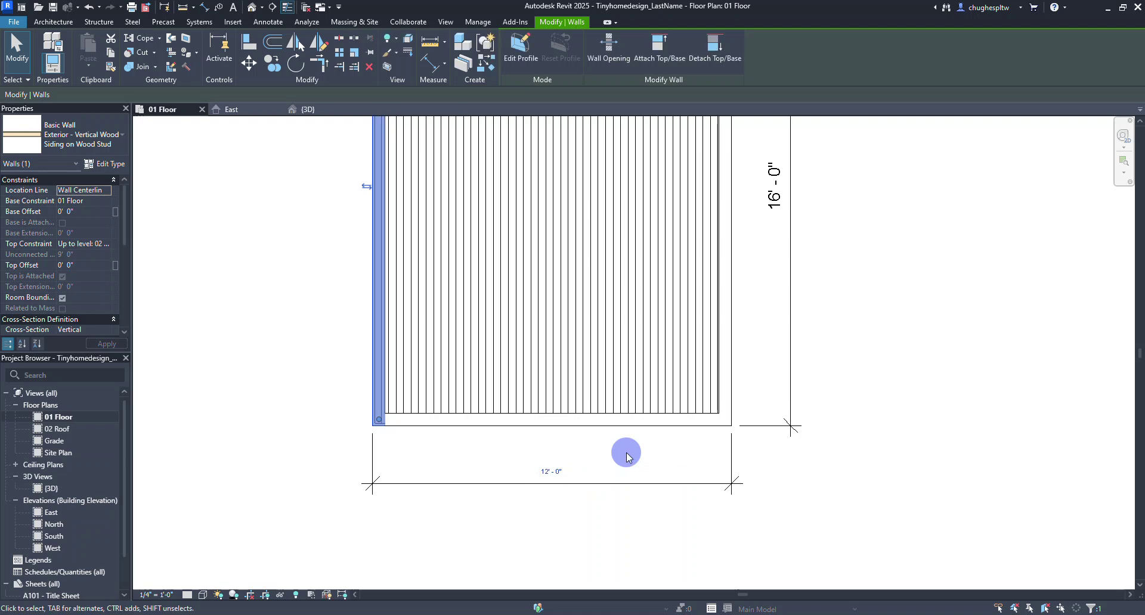
{"action": "left_click", "coordinate": [628, 446]}
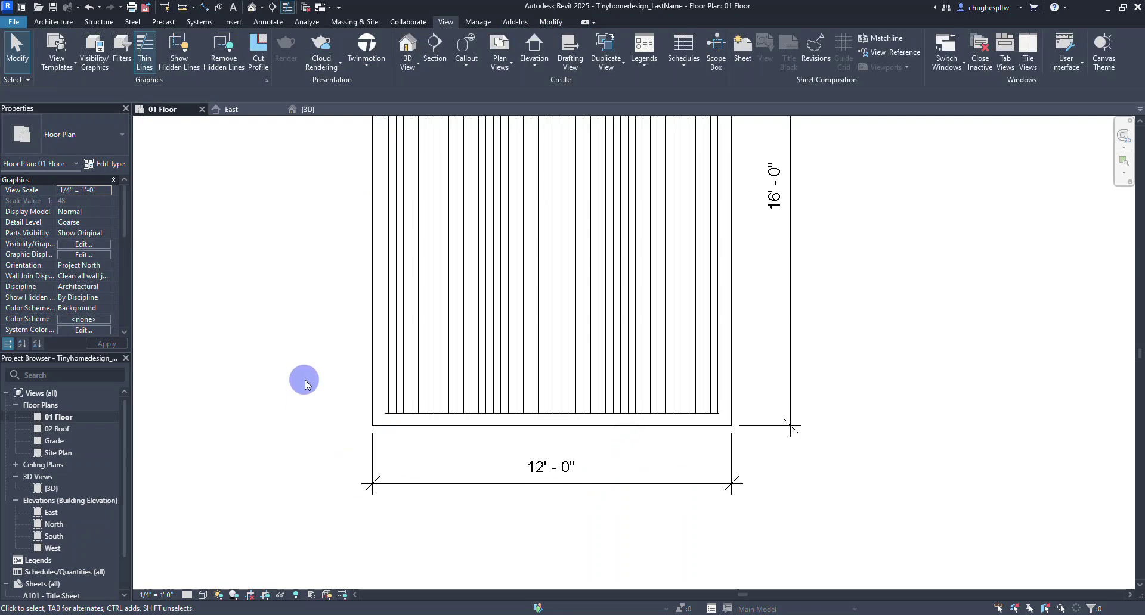
Inspect the building in 3D, start editing the floor's boundary, and show its sketch in the 01 Floor plan
{"action": "scroll", "coordinate": [301, 375], "scroll_direction": "down", "scroll_amount": 5}
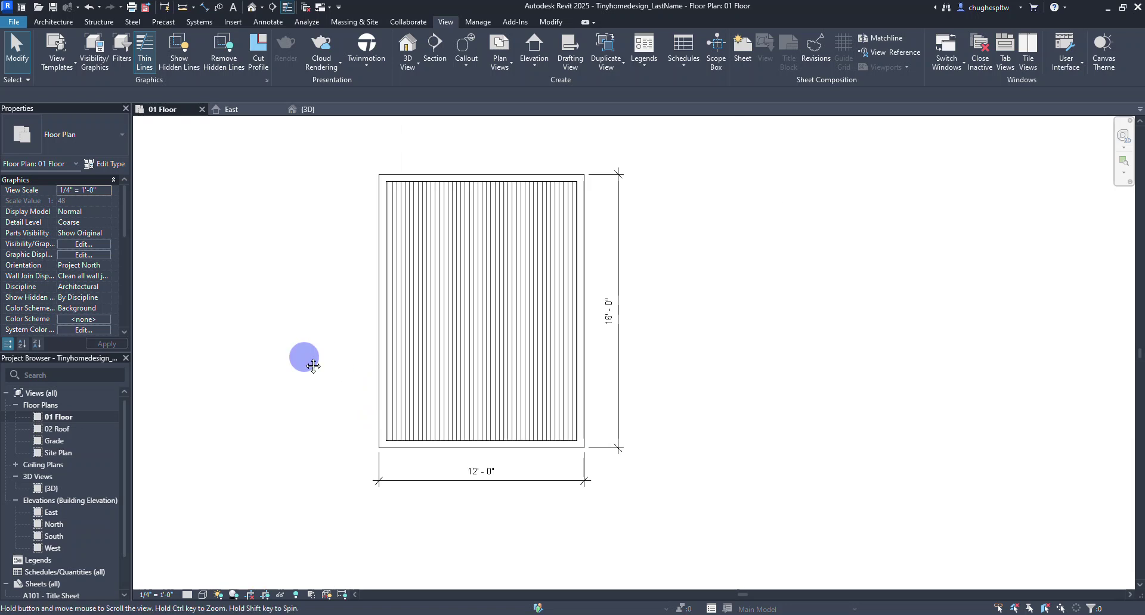
{"action": "left_click", "coordinate": [253, 8]}
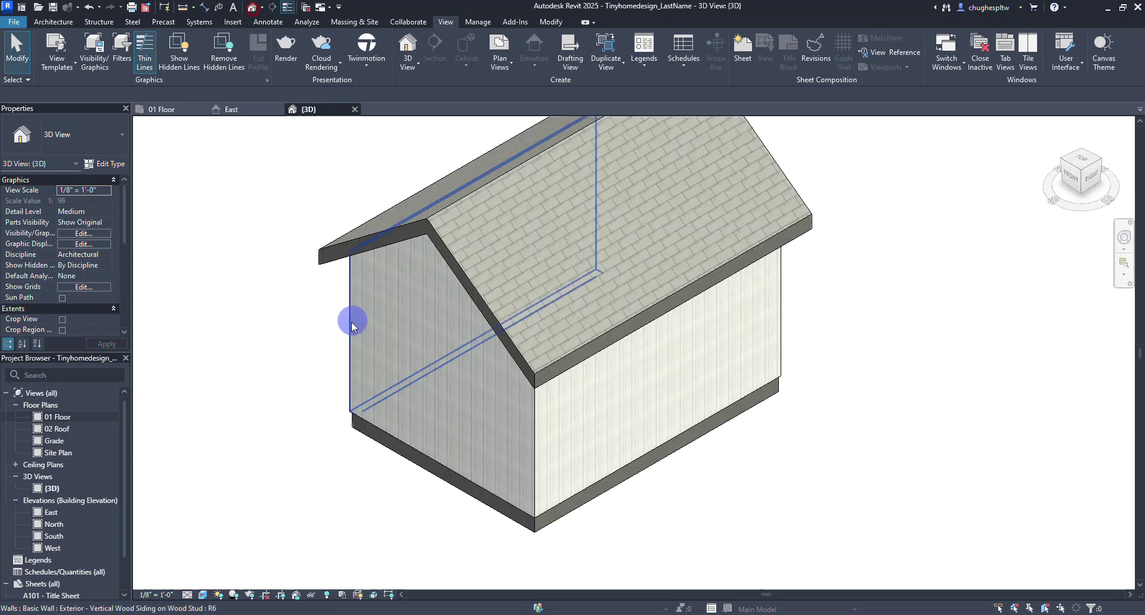
{"action": "left_click", "coordinate": [1071, 192]}
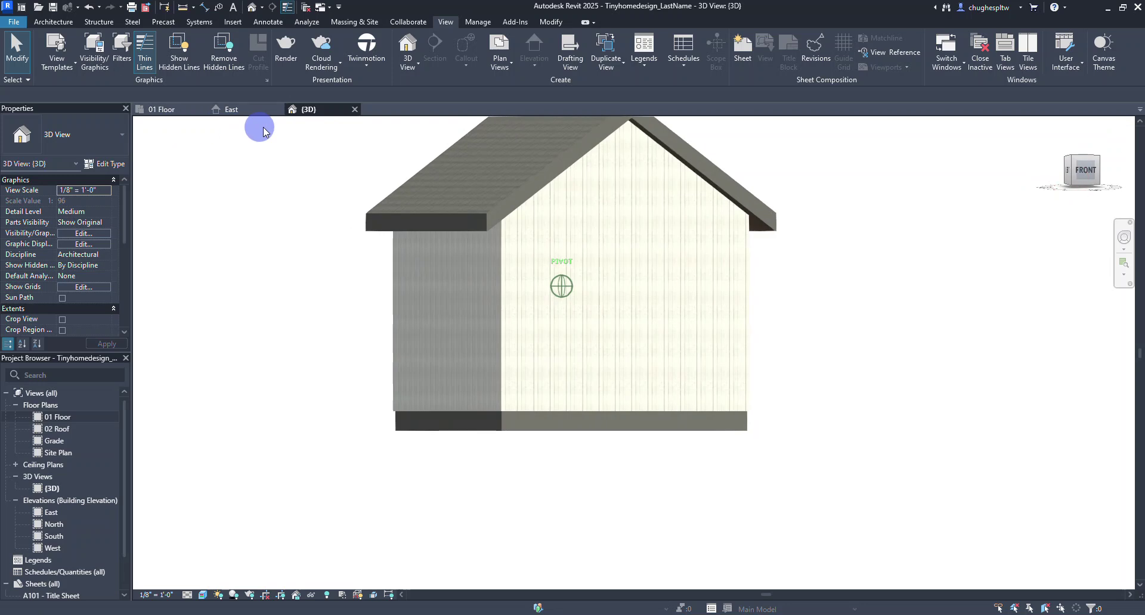
{"action": "left_click", "coordinate": [1098, 158]}
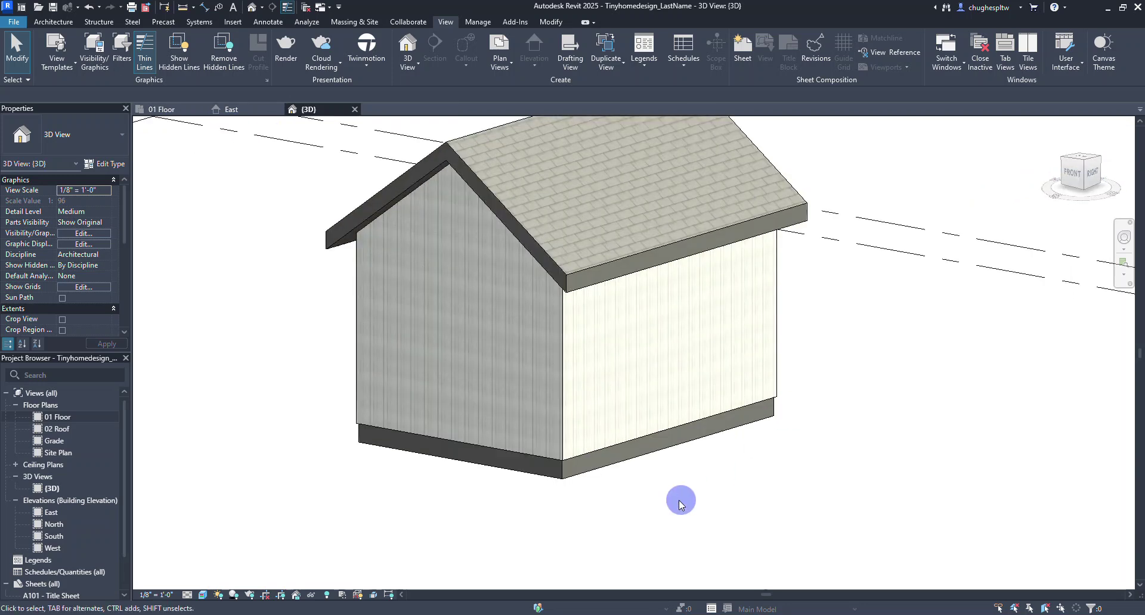
{"action": "left_click", "coordinate": [626, 467]}
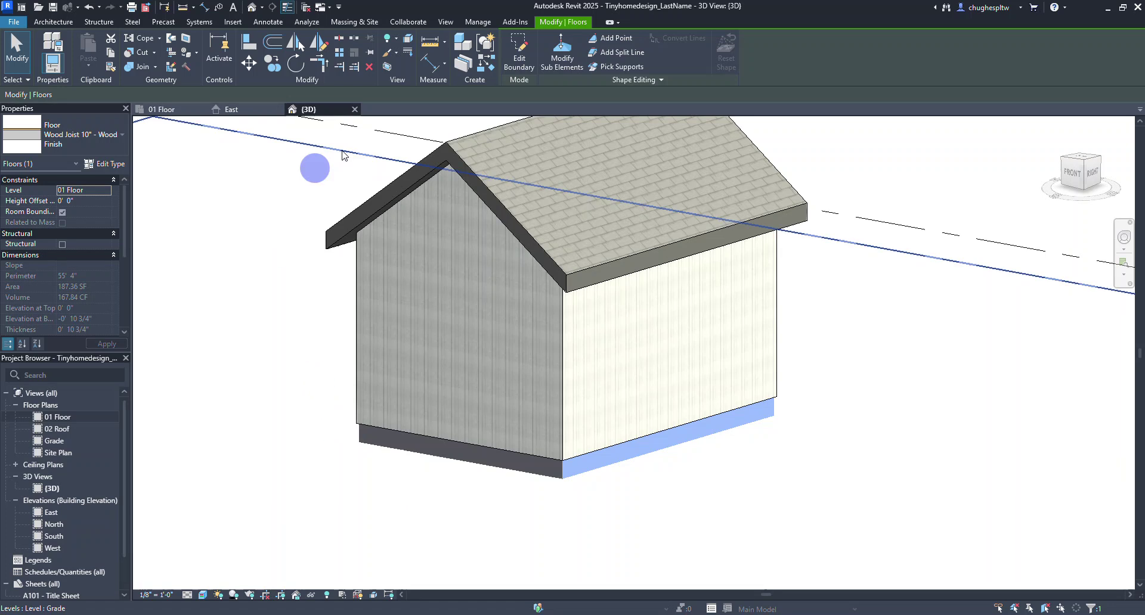
{"action": "left_click", "coordinate": [519, 53]}
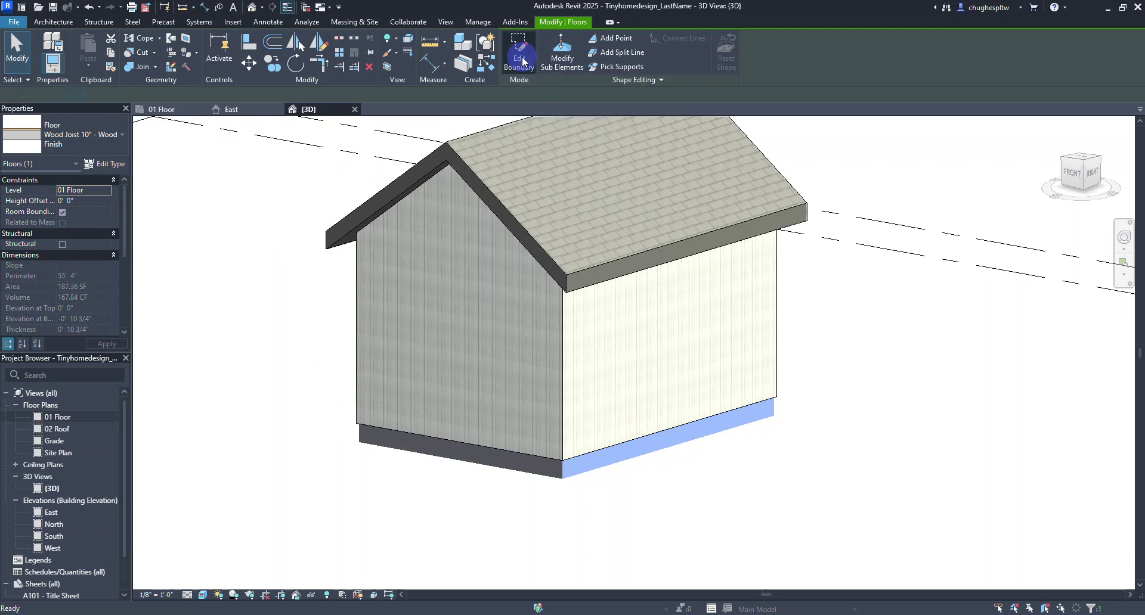
{"action": "double_click", "coordinate": [60, 416]}
Set the 01 Floor plan's detail level to Fine to show the individual wall layers
{"action": "scroll", "coordinate": [400, 190], "scroll_direction": "up", "scroll_amount": 5}
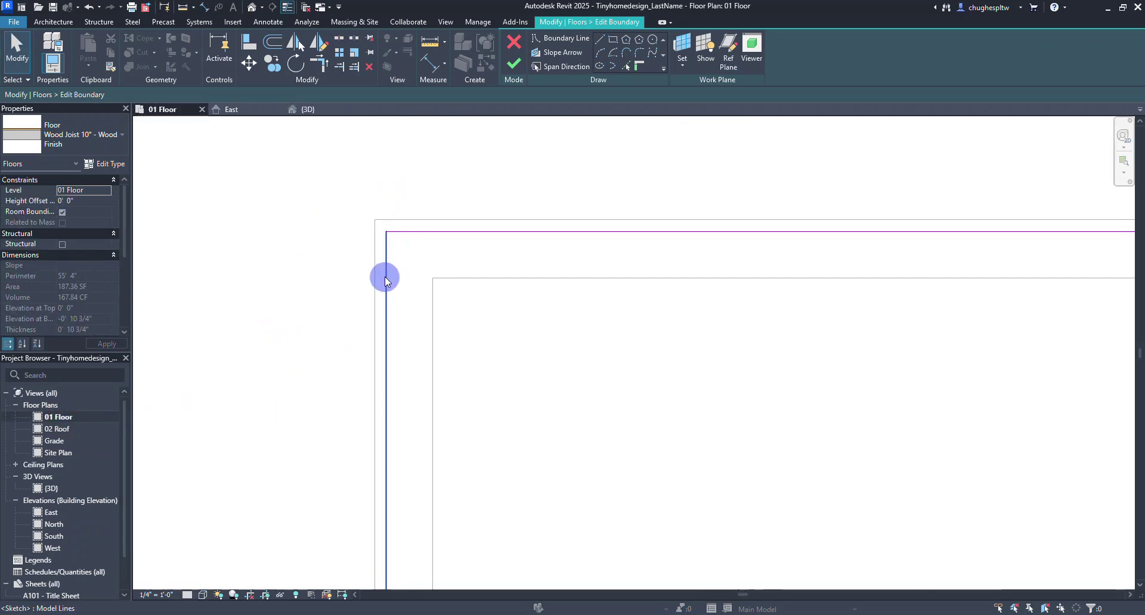
{"action": "scroll", "coordinate": [286, 338], "scroll_direction": "down", "scroll_amount": 2}
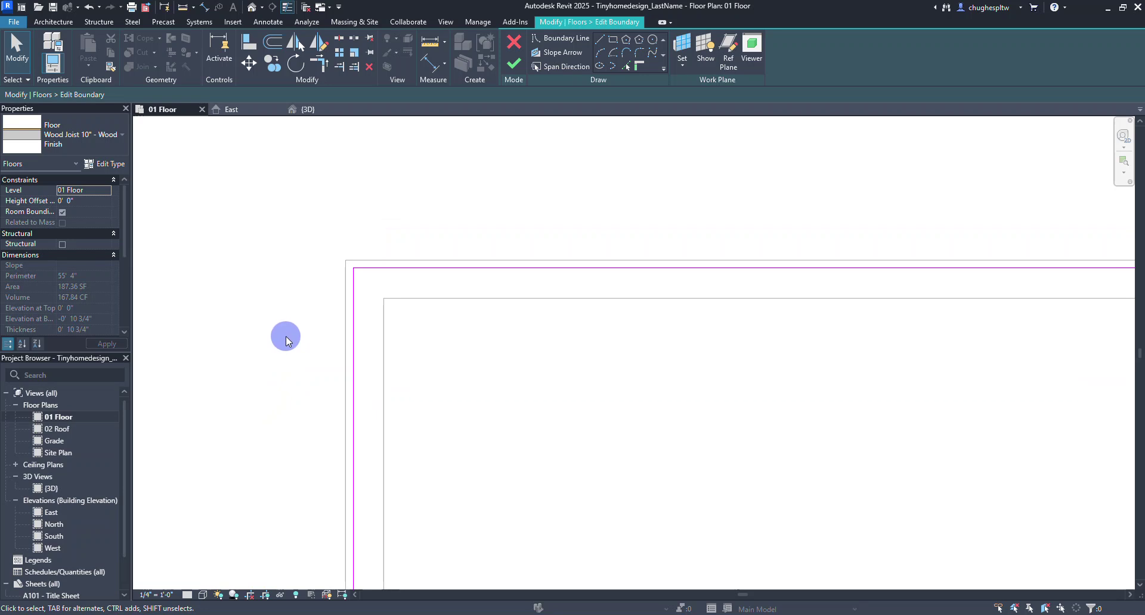
{"action": "middle_click_drag", "start_coordinate": [263, 424], "coordinate": [269, 313]}
{"action": "scroll", "coordinate": [268, 313], "scroll_direction": "down", "scroll_amount": 4}
{"action": "scroll", "coordinate": [274, 289], "scroll_direction": "down", "scroll_amount": 2}
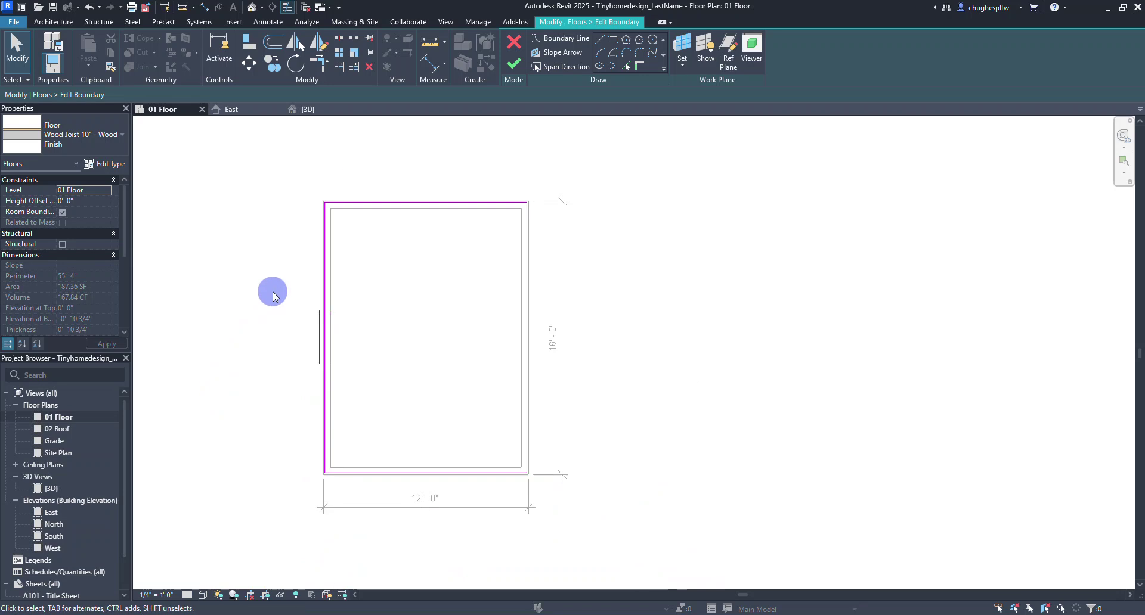
{"action": "left_click", "coordinate": [187, 595]}
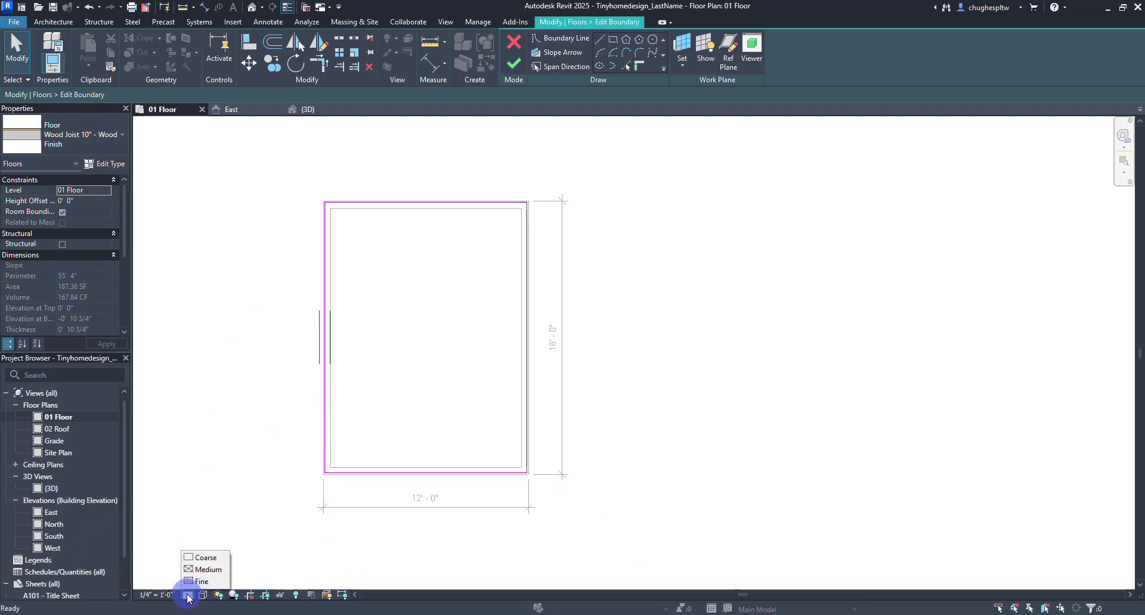
{"action": "left_click", "coordinate": [192, 583]}
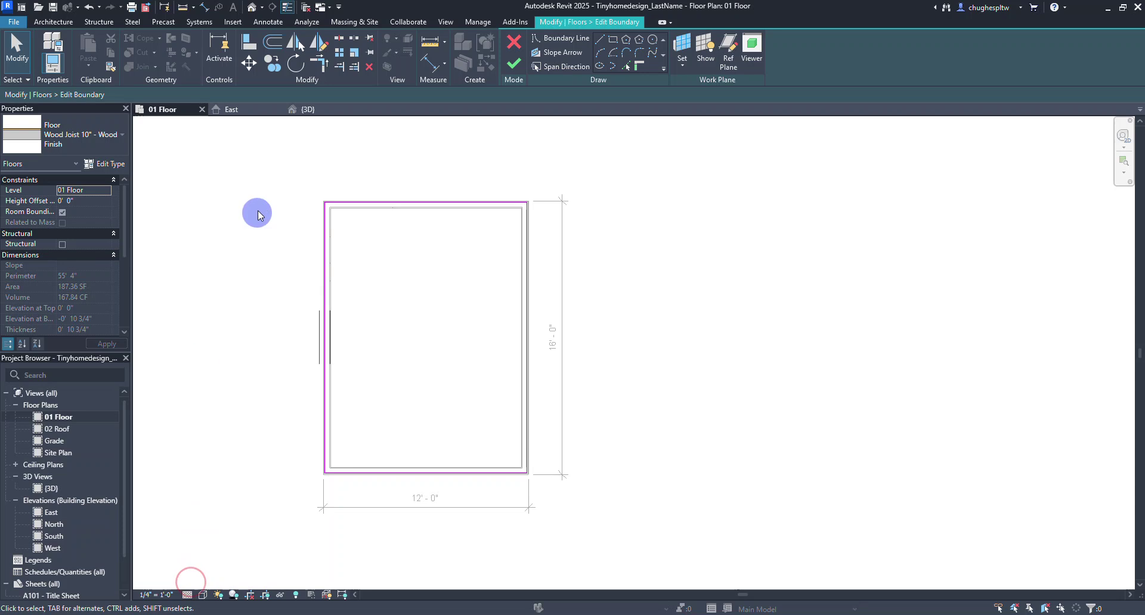
Examine where the floor boundary line runs relative to the exterior wall layers at the corners and along the sides
{"action": "scroll", "coordinate": [289, 192], "scroll_direction": "up", "scroll_amount": 5}
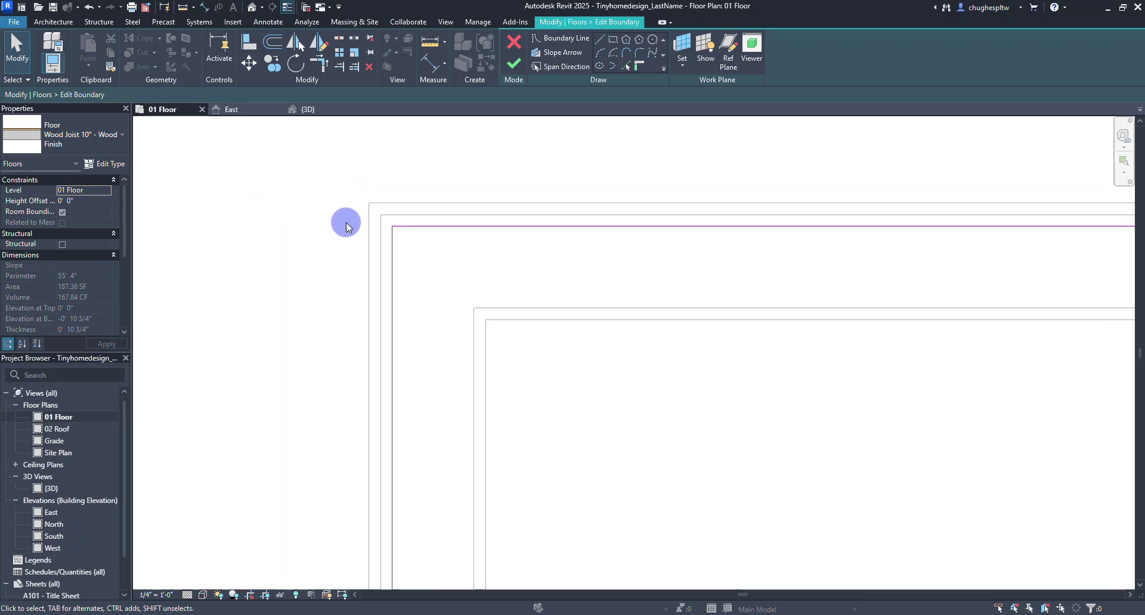
{"action": "scroll", "coordinate": [382, 239], "scroll_direction": "up", "scroll_amount": 2}
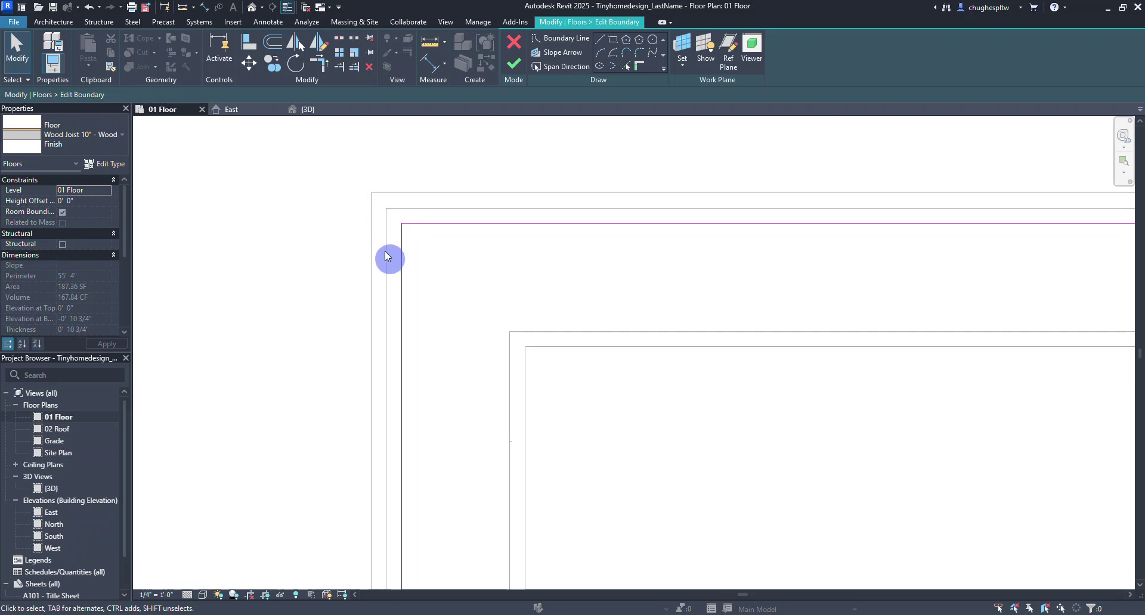
{"action": "scroll", "coordinate": [274, 268], "scroll_direction": "down", "scroll_amount": 1}
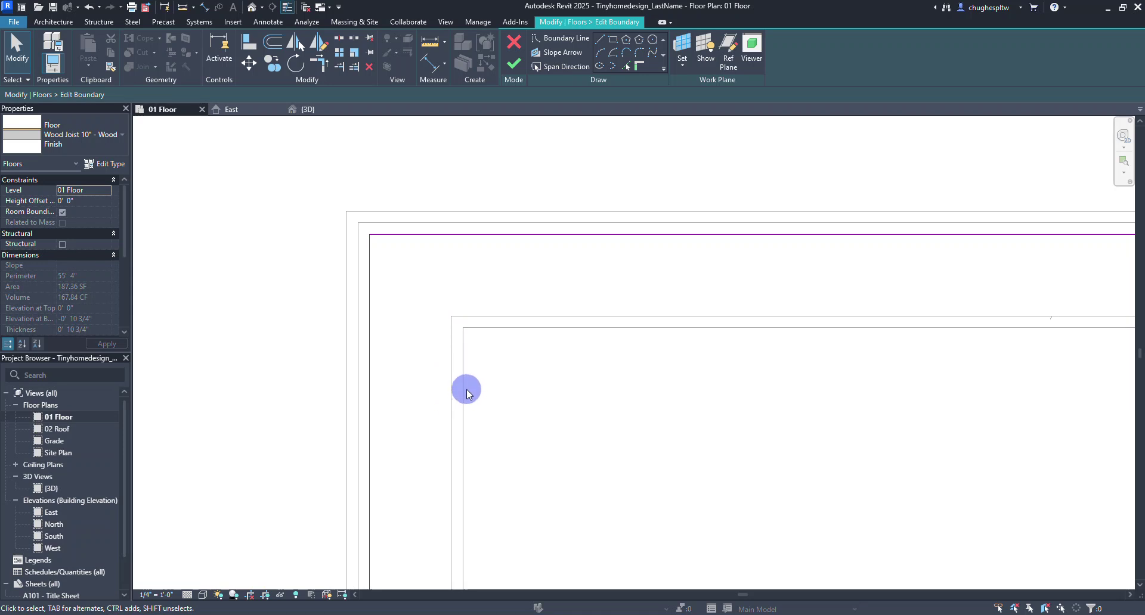
{"action": "scroll", "coordinate": [263, 294], "scroll_direction": "down", "scroll_amount": 3}
{"action": "scroll", "coordinate": [263, 295], "scroll_direction": "down", "scroll_amount": 5}
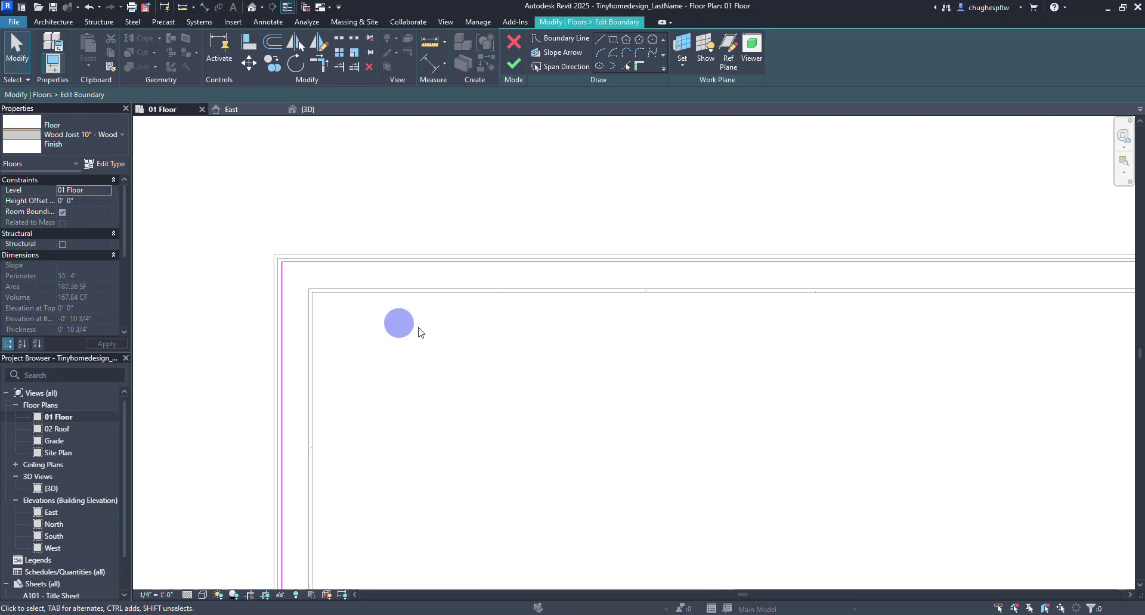
{"action": "scroll", "coordinate": [787, 197], "scroll_direction": "up", "scroll_amount": 3}
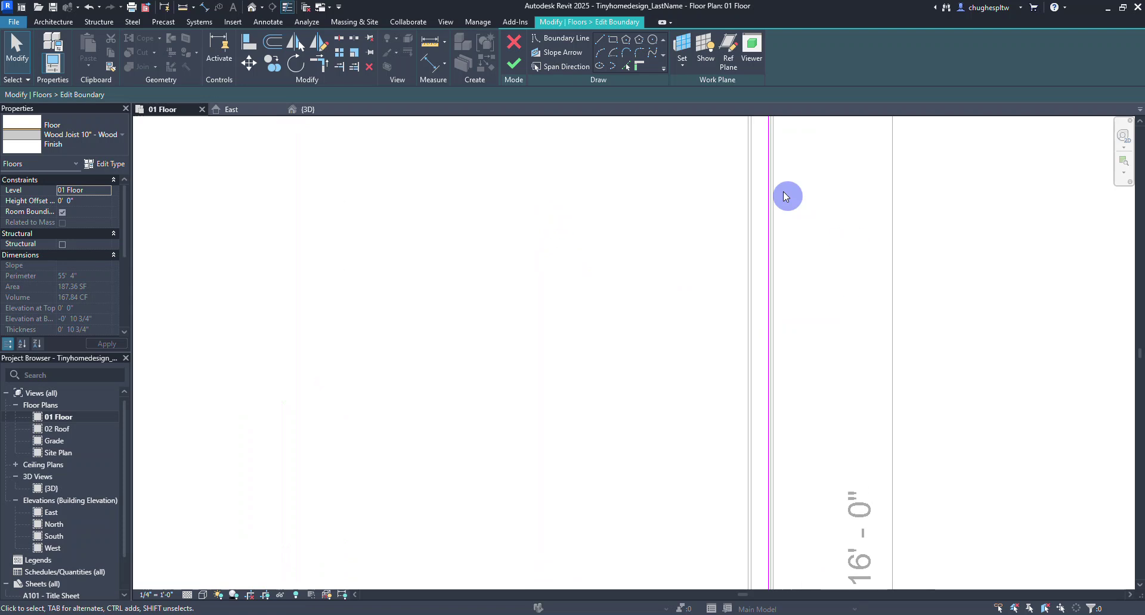
{"action": "scroll", "coordinate": [782, 191], "scroll_direction": "down", "scroll_amount": 4}
{"action": "scroll", "coordinate": [705, 358], "scroll_direction": "down", "scroll_amount": 2}
{"action": "middle_click_drag", "start_coordinate": [705, 358], "coordinate": [706, 163]}
{"action": "scroll", "coordinate": [741, 370], "scroll_direction": "up", "scroll_amount": 3}
{"action": "scroll", "coordinate": [794, 360], "scroll_direction": "up", "scroll_amount": 3}
{"action": "scroll", "coordinate": [793, 357], "scroll_direction": "down", "scroll_amount": 4}
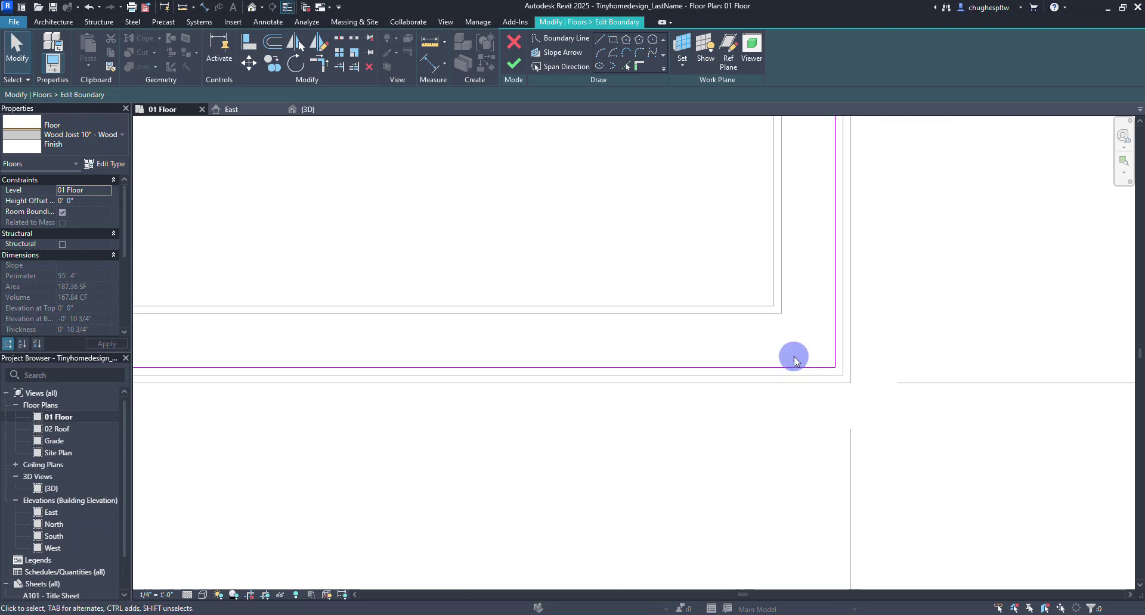
{"action": "middle_click_drag", "start_coordinate": [565, 284], "coordinate": [642, 389]}
{"action": "scroll", "coordinate": [547, 319], "scroll_direction": "down", "scroll_amount": 4}
{"action": "middle_click_drag", "start_coordinate": [547, 281], "coordinate": [525, 358]}
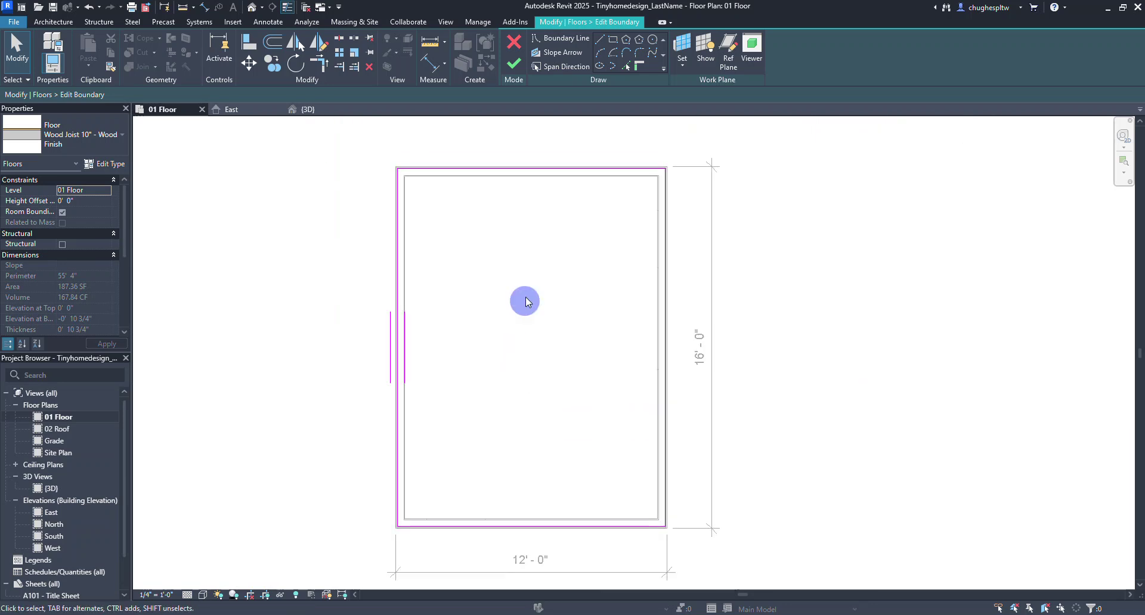
Finish the floor boundary sketch and return to the 3D view
{"action": "left_click", "coordinate": [513, 67]}
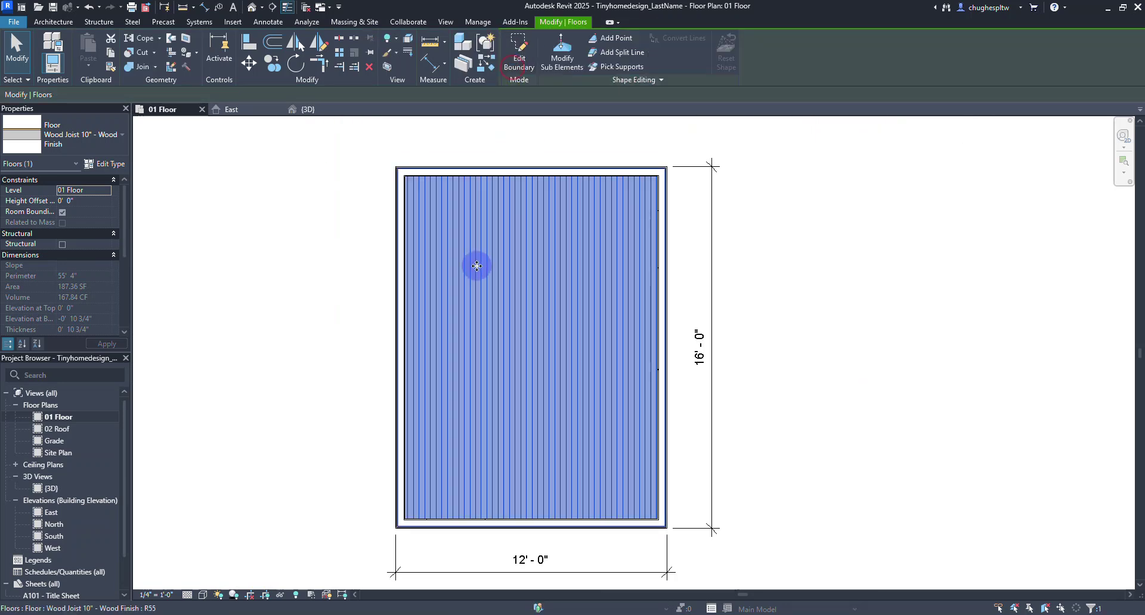
{"action": "left_click", "coordinate": [314, 255]}
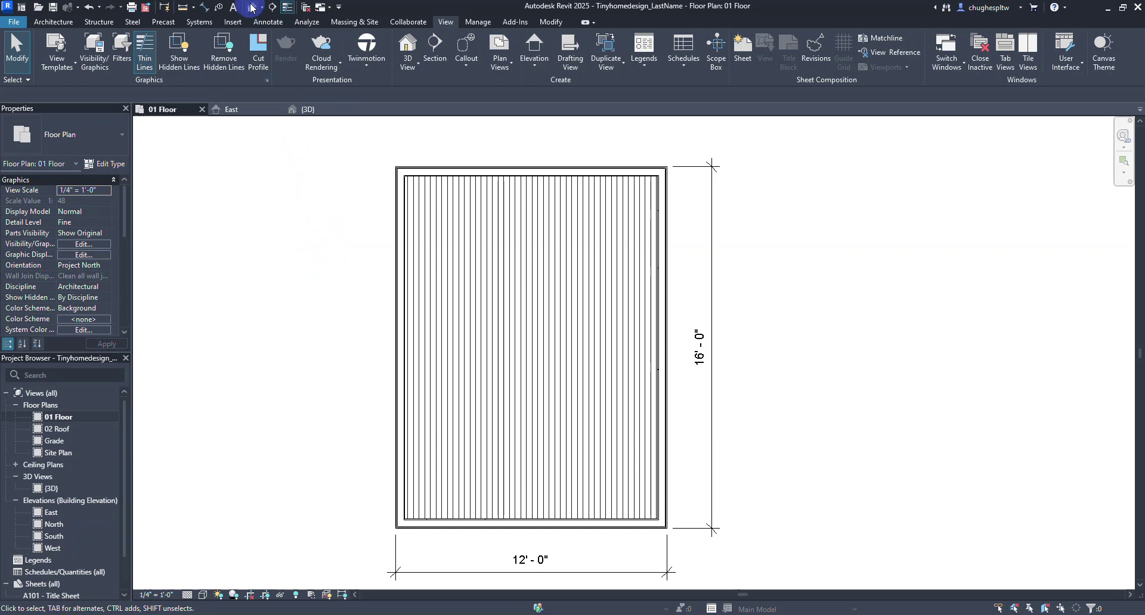
{"action": "left_click", "coordinate": [304, 110]}
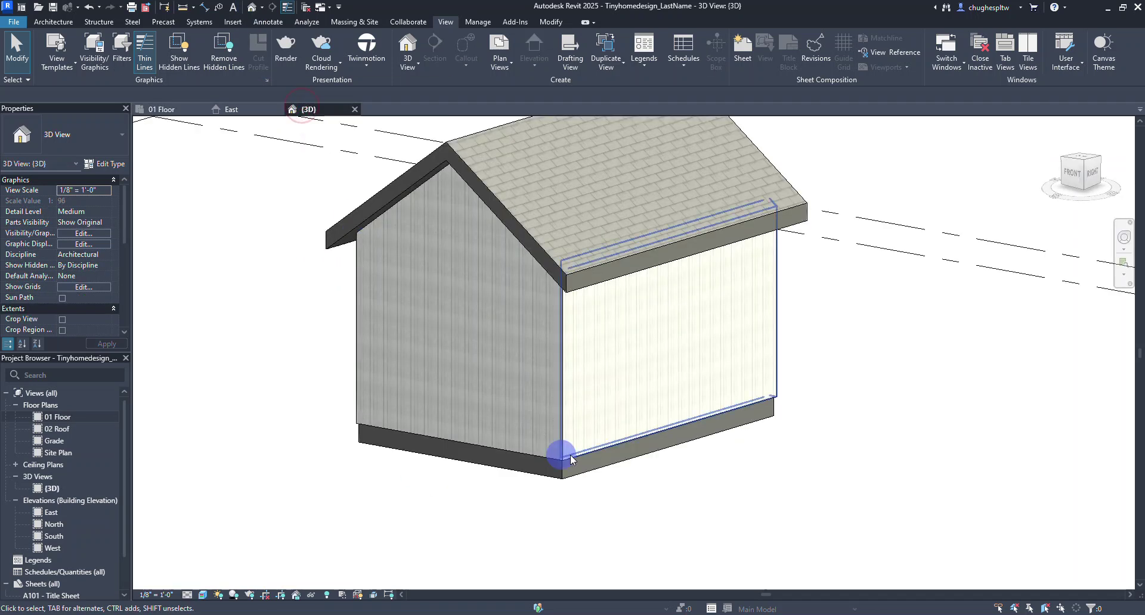
Examine how the exterior siding's bottom edge meets the floor edge from the right side and the front corner
{"action": "scroll", "coordinate": [571, 458], "scroll_direction": "up", "scroll_amount": 5}
{"action": "left_click", "coordinate": [1090, 174]}
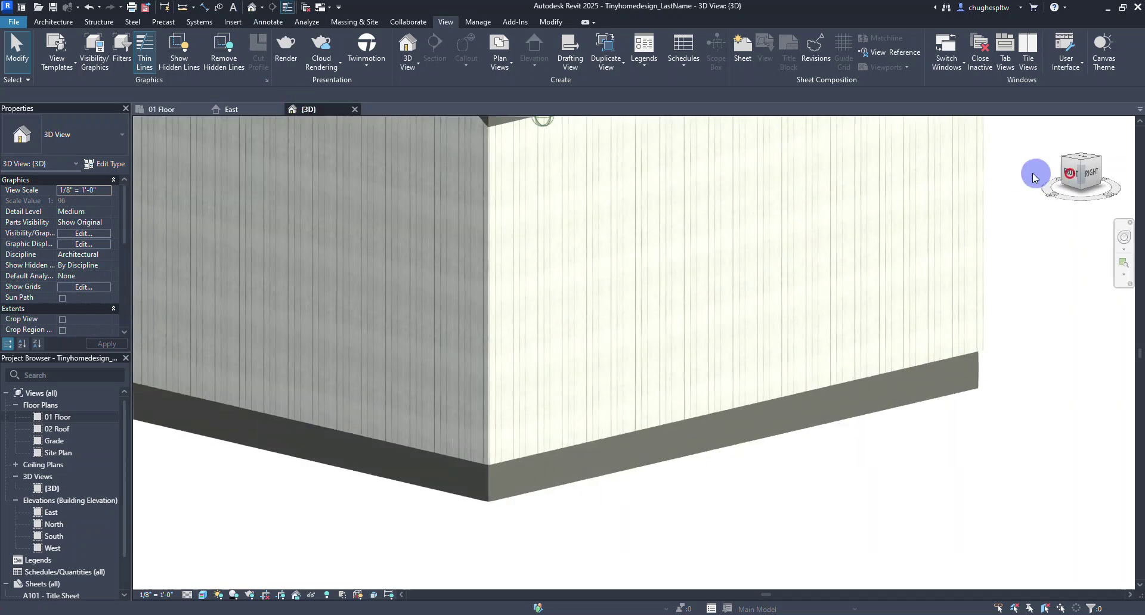
{"action": "left_click", "coordinate": [1085, 172]}
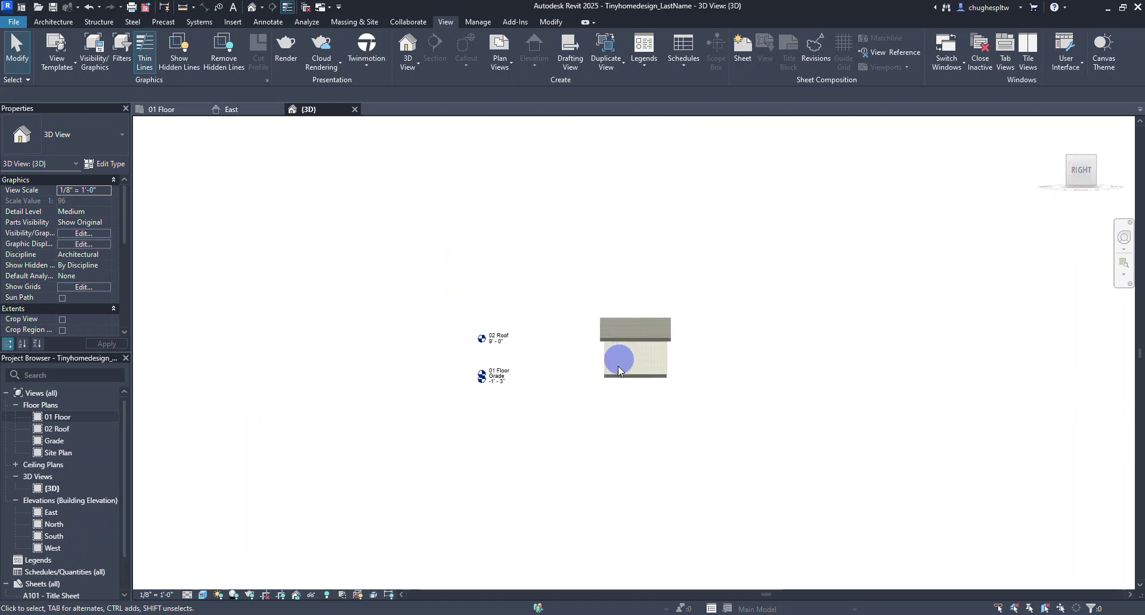
{"action": "scroll", "coordinate": [595, 387], "scroll_direction": "up", "scroll_amount": 5}
{"action": "scroll", "coordinate": [589, 383], "scroll_direction": "up", "scroll_amount": 4}
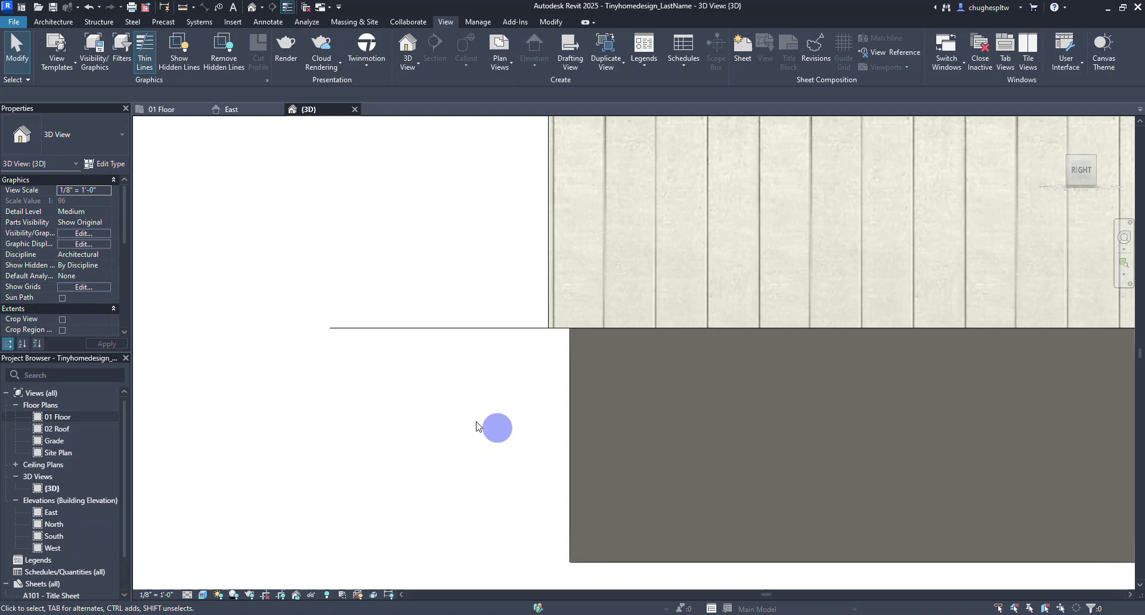
{"action": "scroll", "coordinate": [333, 373], "scroll_direction": "down", "scroll_amount": 3}
{"action": "scroll", "coordinate": [323, 390], "scroll_direction": "down", "scroll_amount": 2}
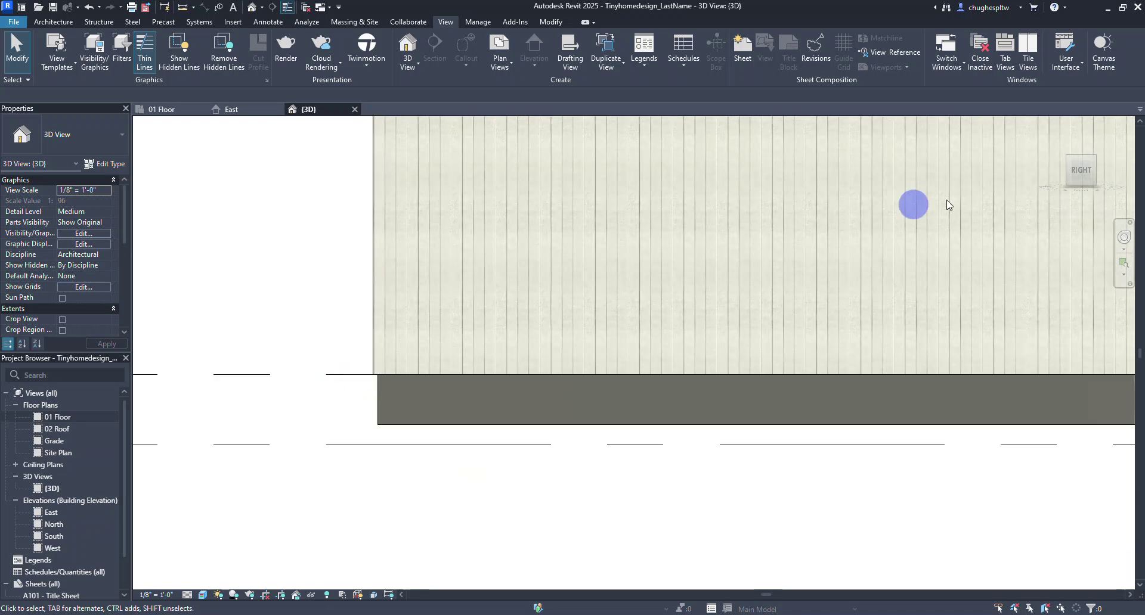
{"action": "left_click_drag", "start_coordinate": [1073, 172], "coordinate": [136, 182]}
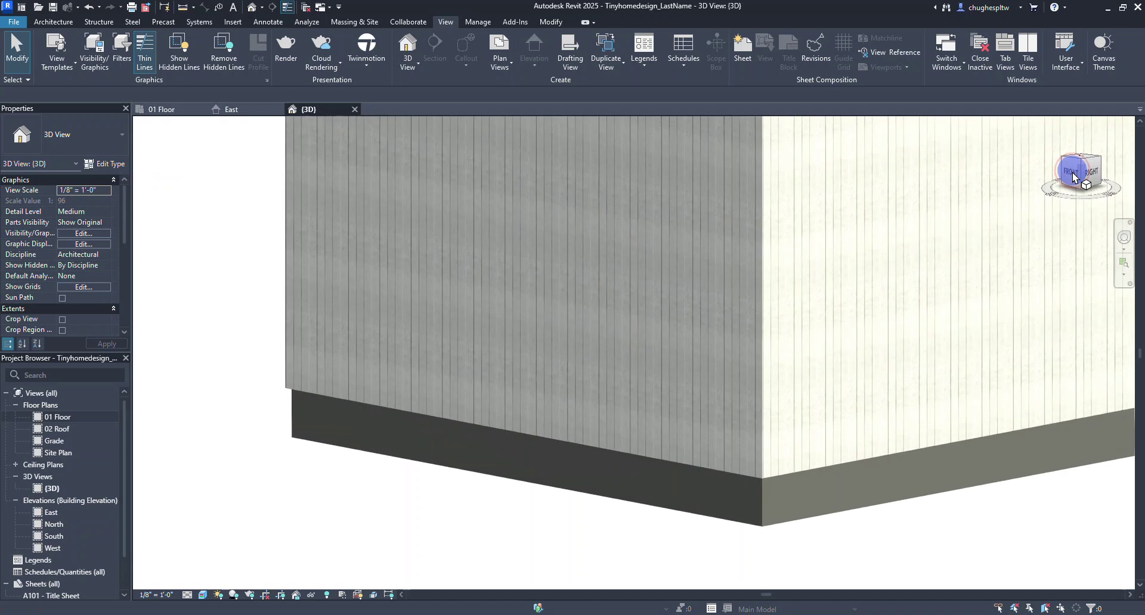
{"action": "scroll", "coordinate": [396, 362], "scroll_direction": "down", "scroll_amount": 6}
{"action": "middle_click_drag", "start_coordinate": [486, 435], "coordinate": [863, 375]}
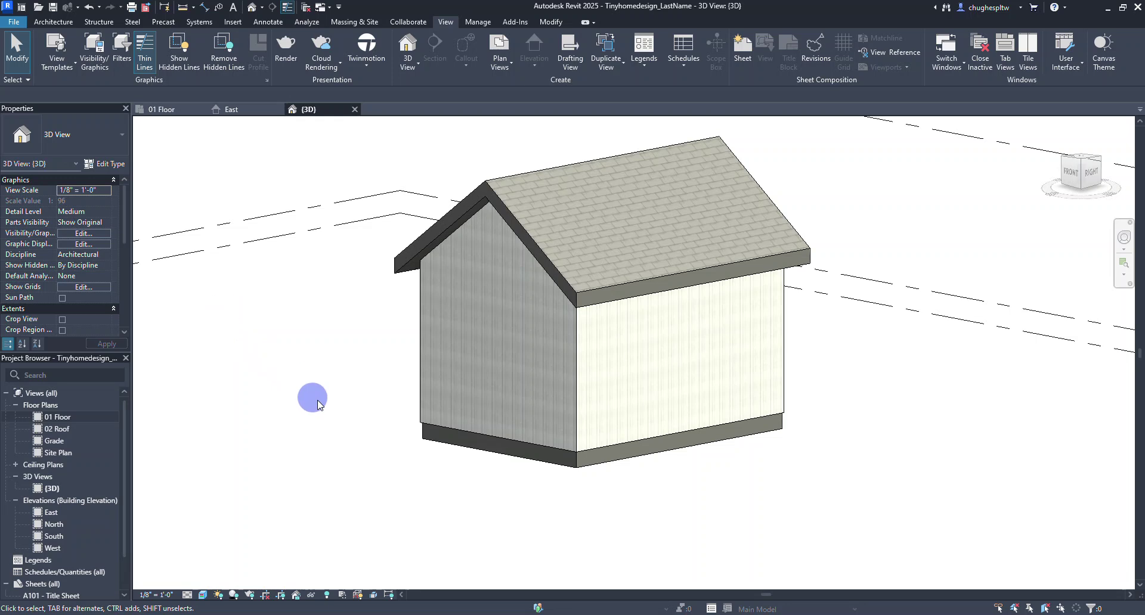
Open the front gable wall's type properties and preview the bottom of its layers in the section view
{"action": "left_click", "coordinate": [441, 425]}
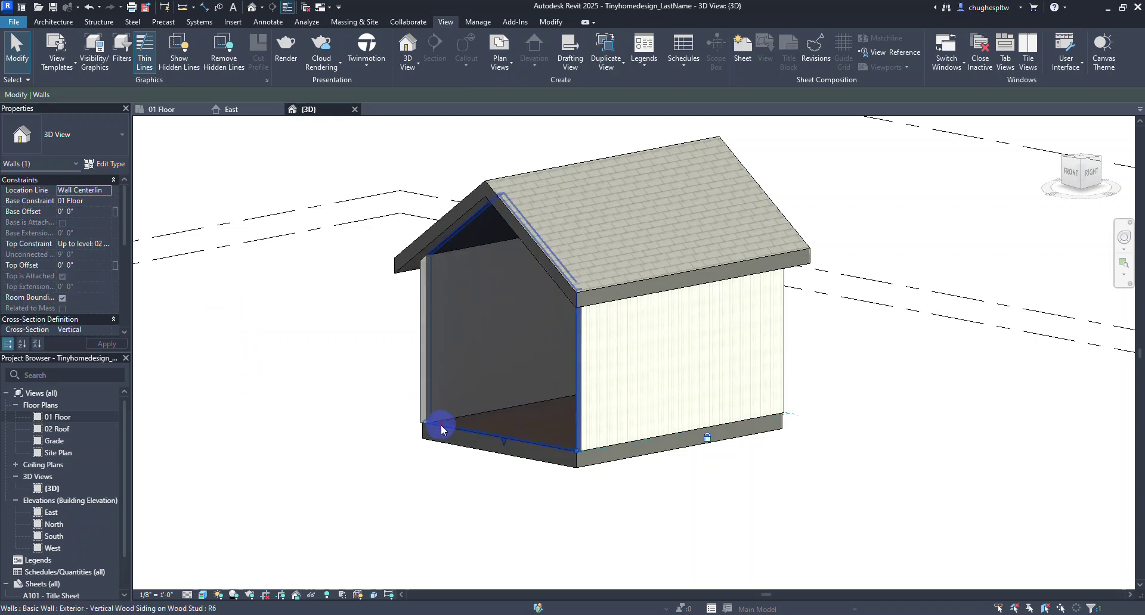
{"action": "left_click", "coordinate": [111, 164]}
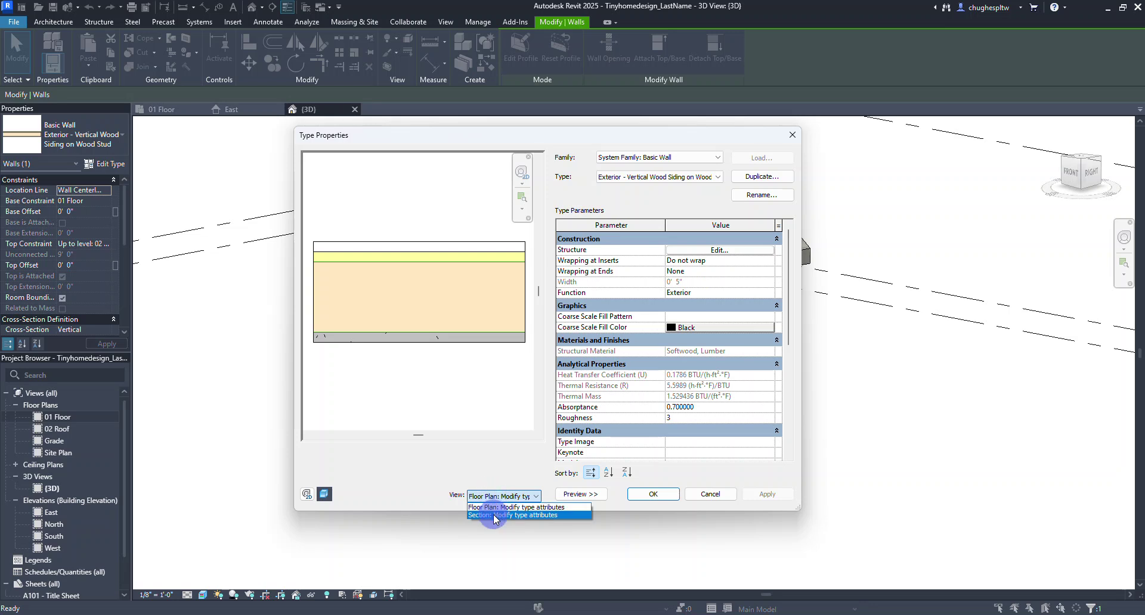
{"action": "left_click", "coordinate": [494, 516]}
{"action": "scroll", "coordinate": [418, 418], "scroll_direction": "up", "scroll_amount": 6}
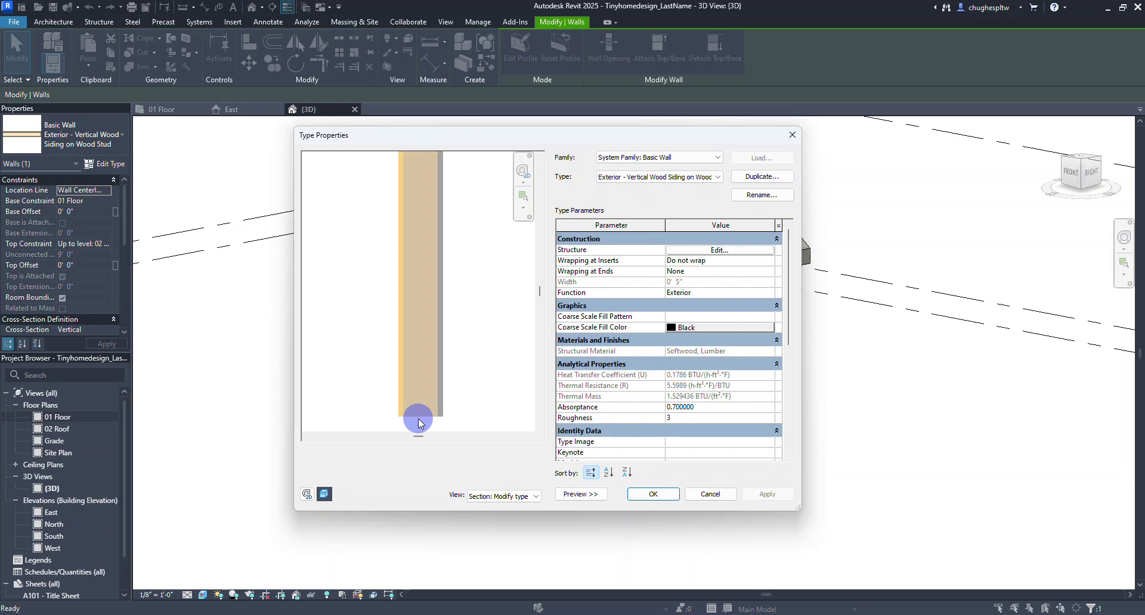
{"action": "scroll", "coordinate": [418, 421], "scroll_direction": "up", "scroll_amount": 5}
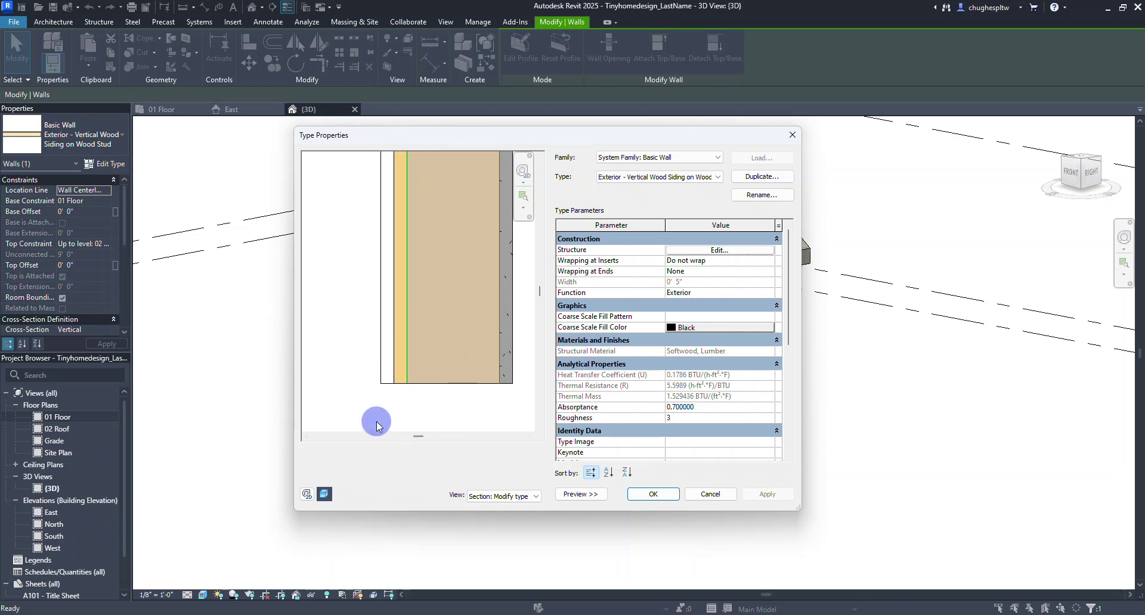
{"action": "scroll", "coordinate": [379, 405], "scroll_direction": "down", "scroll_amount": 2}
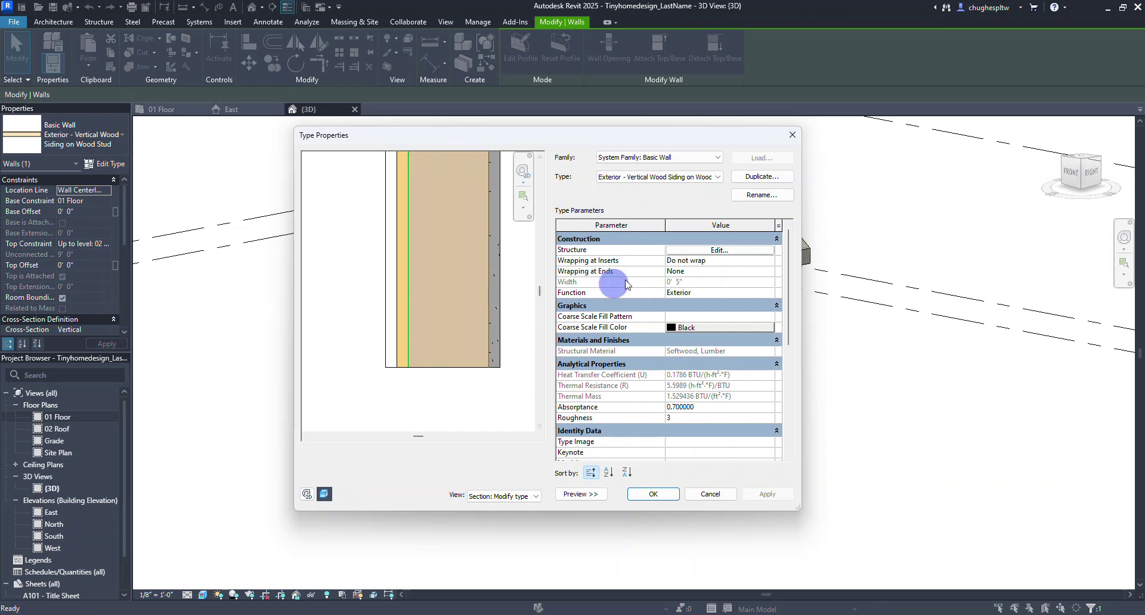
Unlock the bottom edges of the siding and plywood layers in the wall type's structure so both become extendable, and accept the changes
{"action": "left_click", "coordinate": [678, 251]}
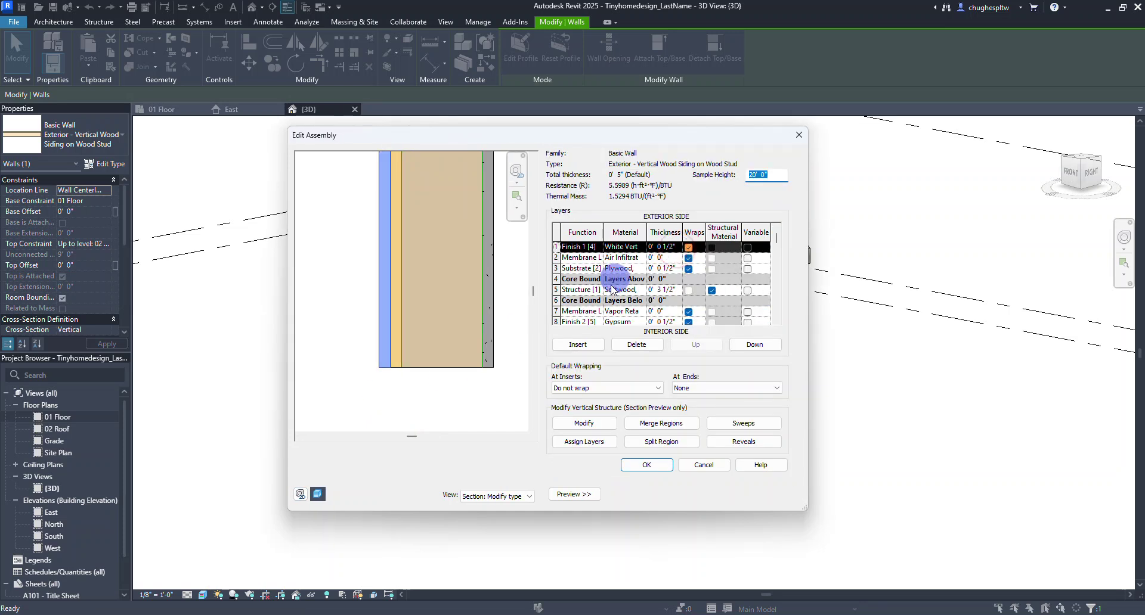
{"action": "left_click", "coordinate": [584, 424]}
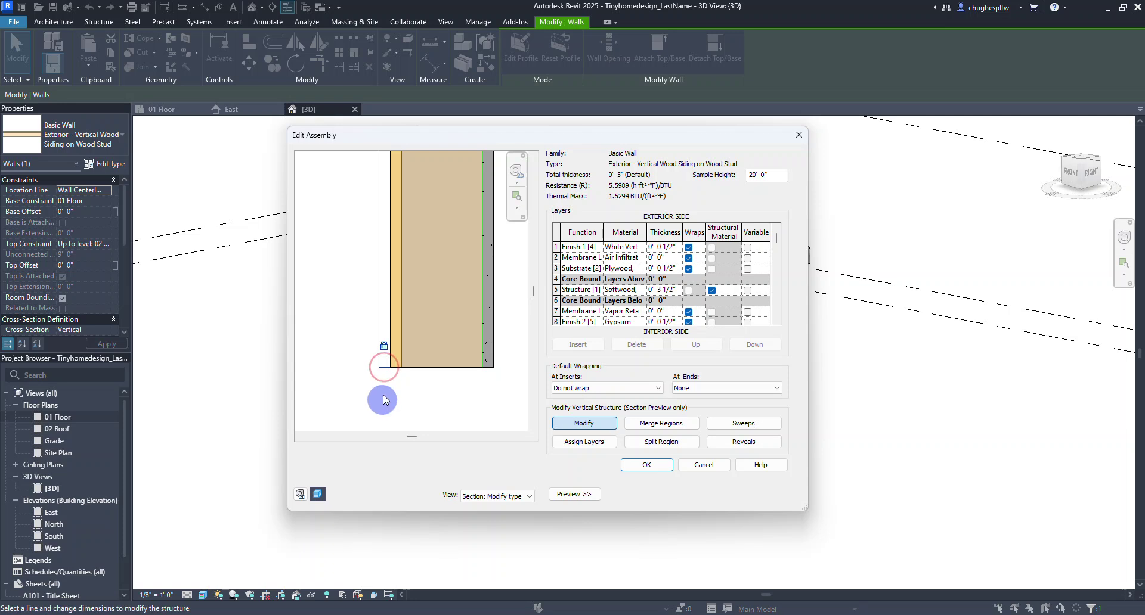
{"action": "scroll", "coordinate": [384, 371], "scroll_direction": "up", "scroll_amount": 2}
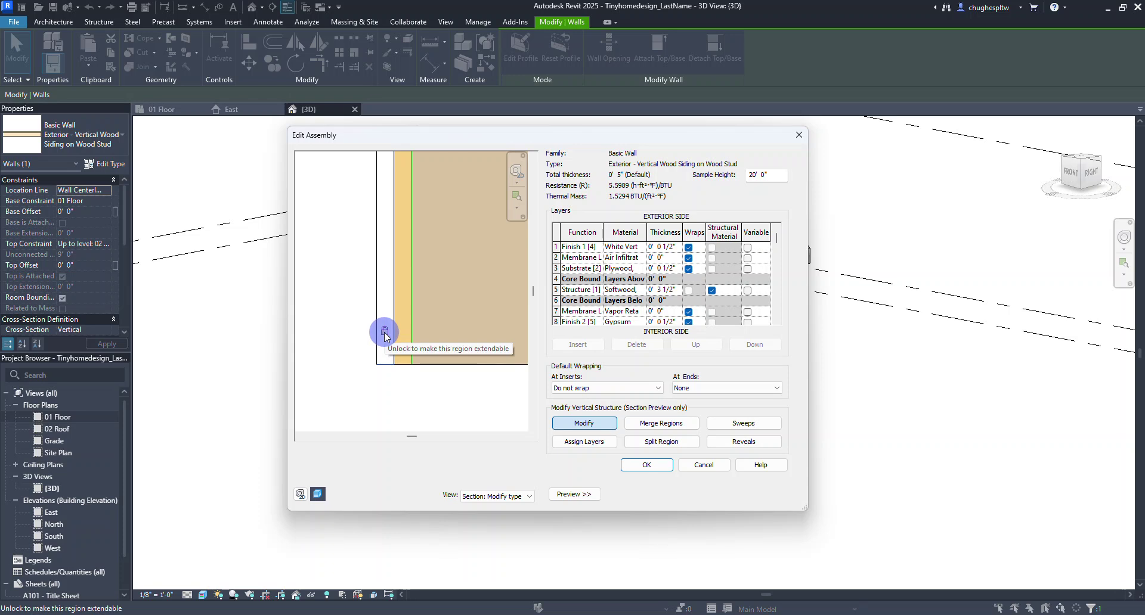
{"action": "left_click", "coordinate": [384, 332]}
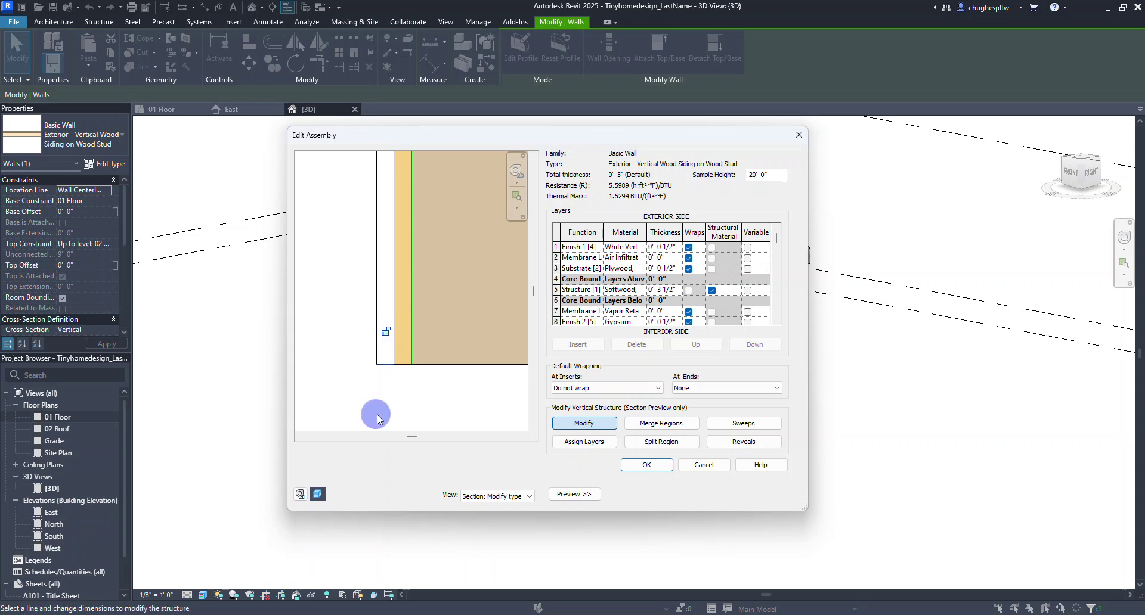
{"action": "left_click", "coordinate": [403, 365]}
{"action": "left_click", "coordinate": [404, 332]}
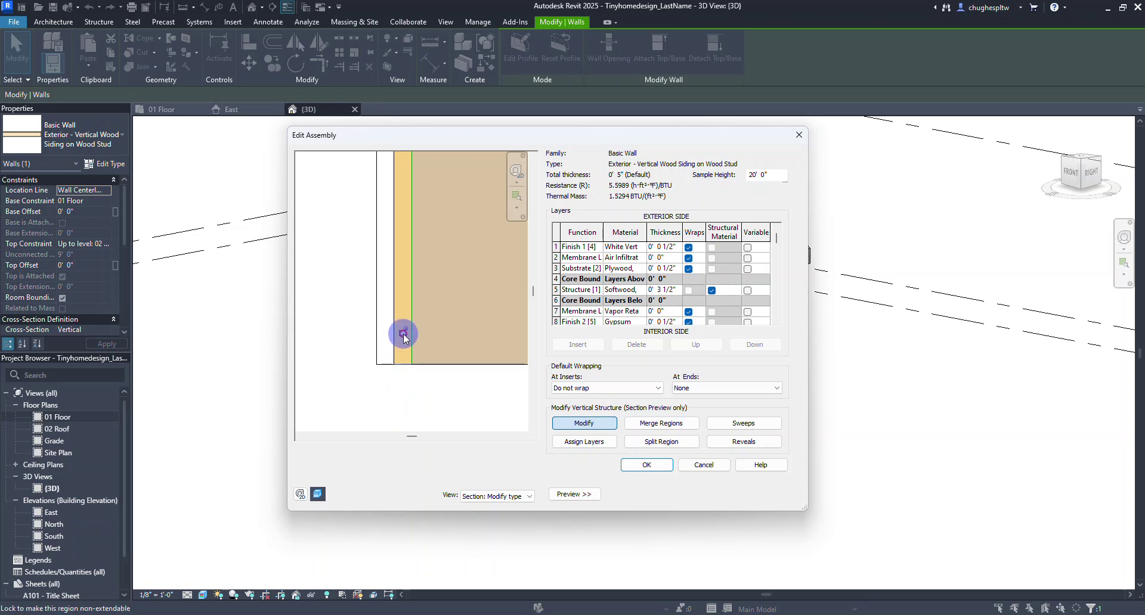
{"action": "scroll", "coordinate": [329, 376], "scroll_direction": "down", "scroll_amount": 2}
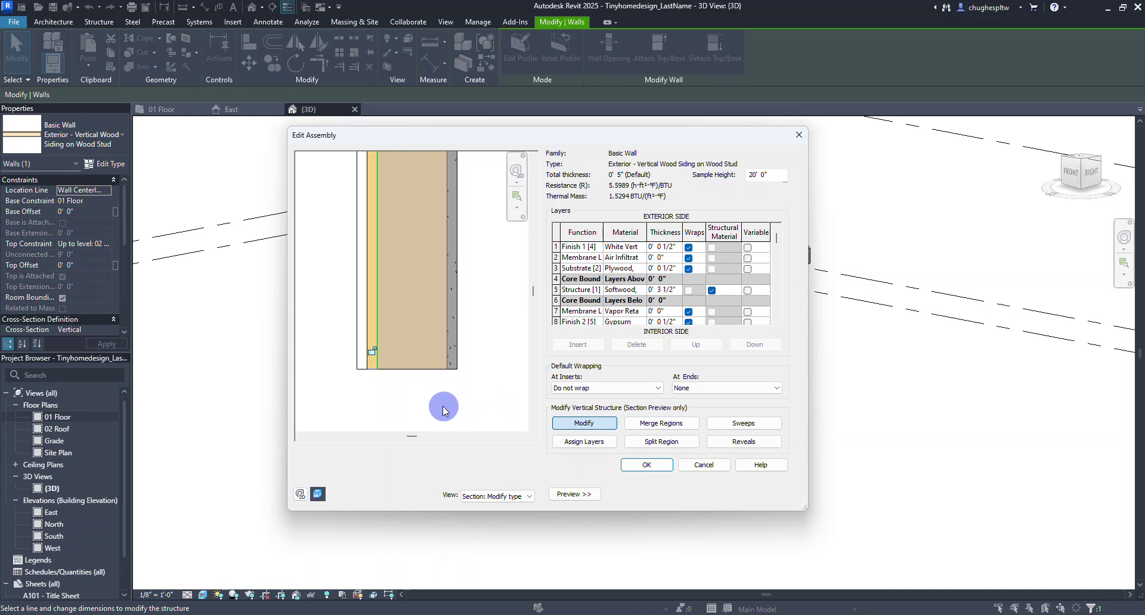
{"action": "left_click", "coordinate": [634, 465]}
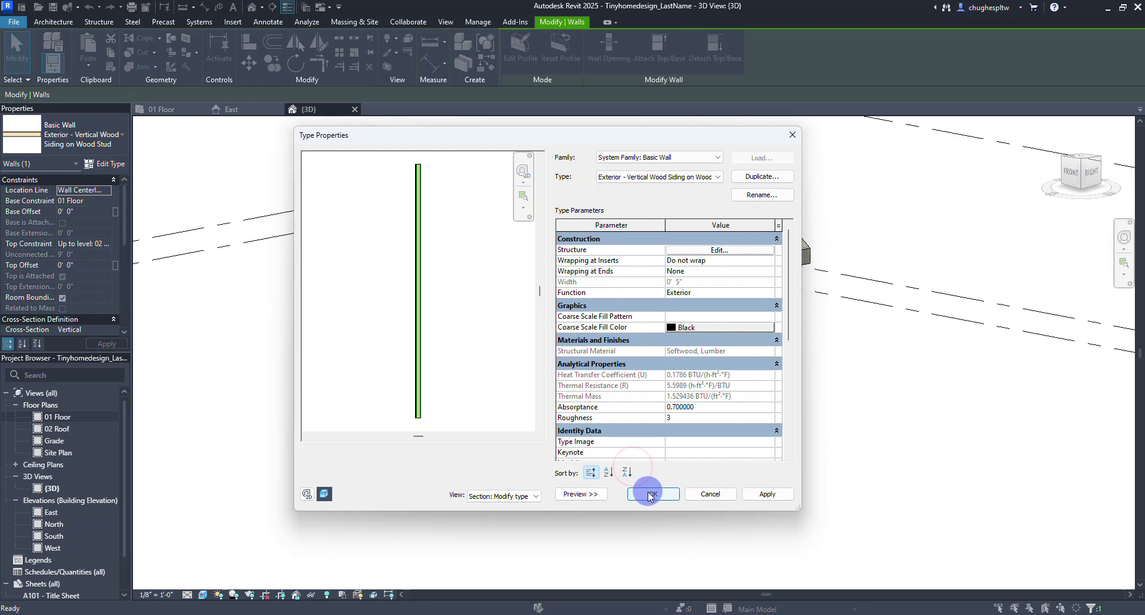
{"action": "left_click", "coordinate": [652, 495]}
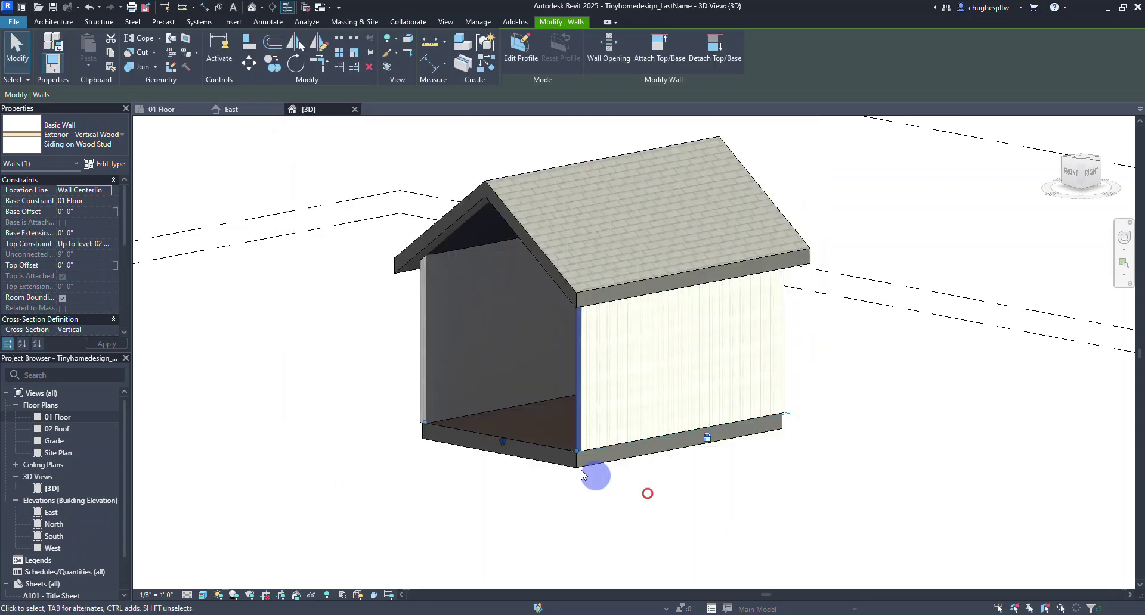
{"action": "left_click", "coordinate": [353, 351]}
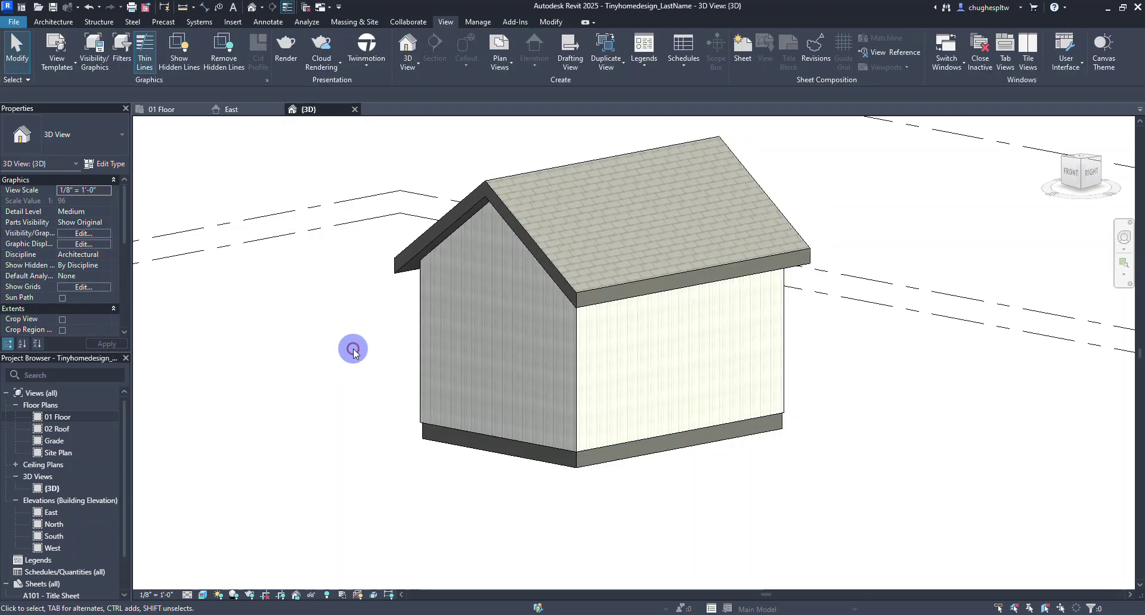
Check the default thickness of the Wood Joist 10" - Wood Finish floor type
{"action": "left_click", "coordinate": [502, 441]}
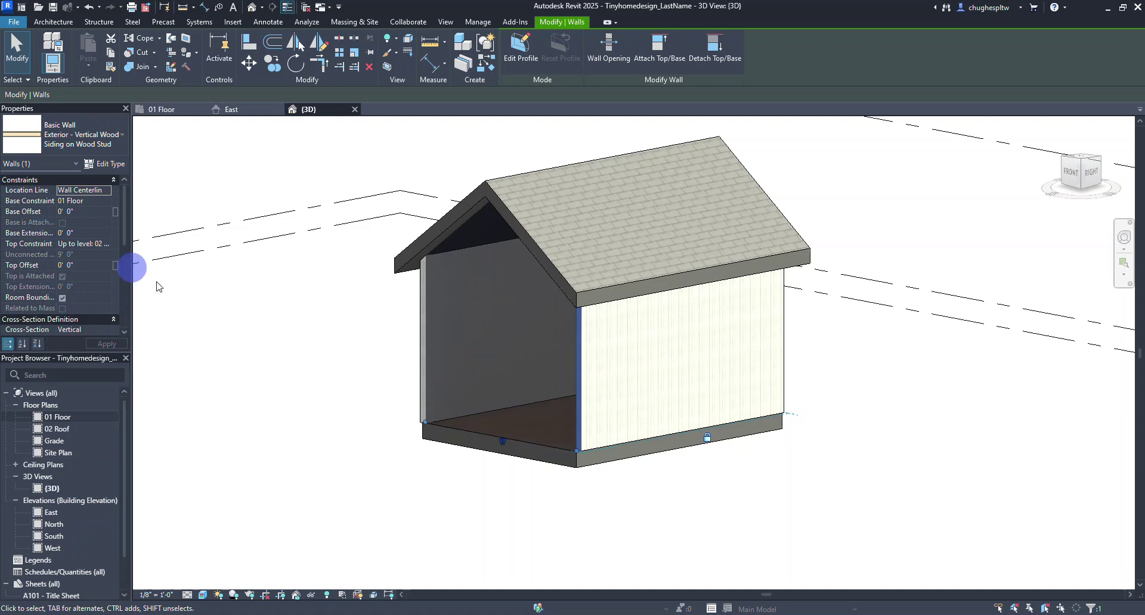
{"action": "left_click", "coordinate": [428, 460]}
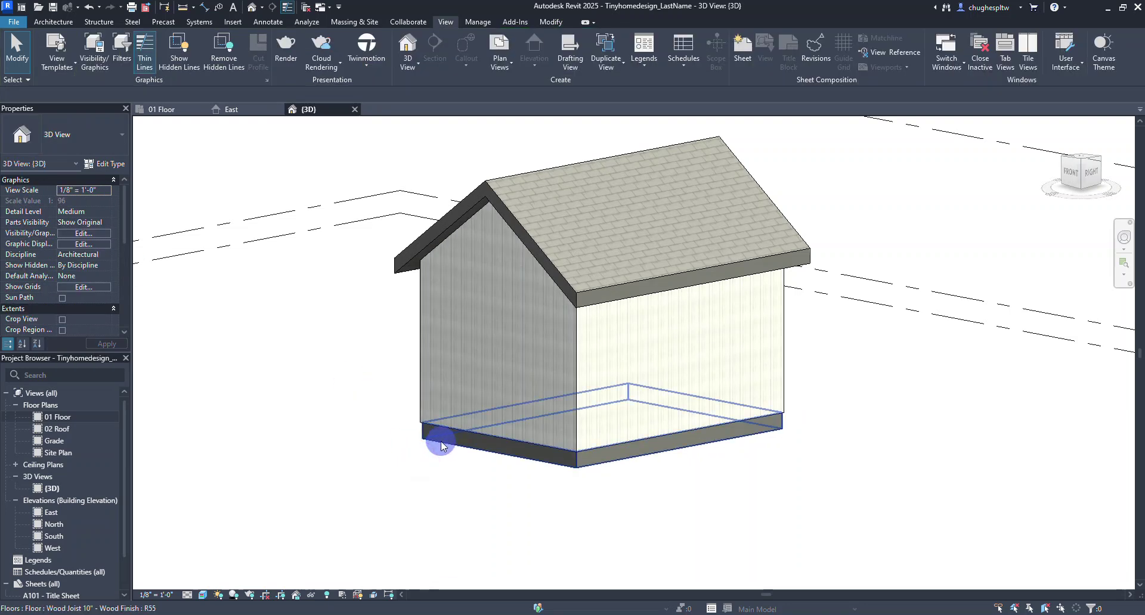
{"action": "left_click", "coordinate": [437, 450]}
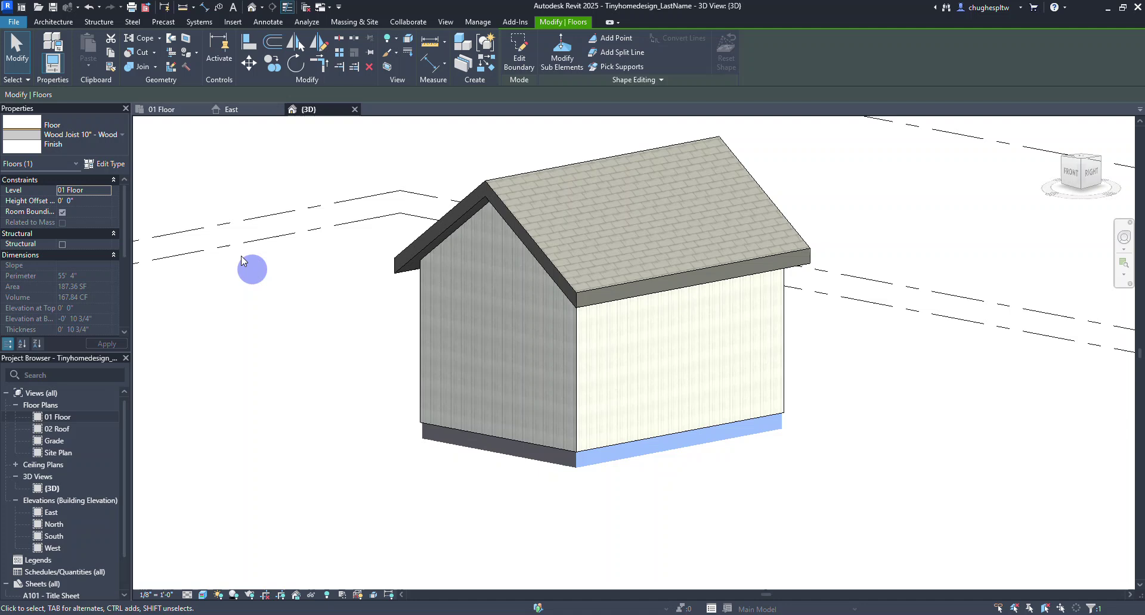
{"action": "left_click", "coordinate": [113, 164]}
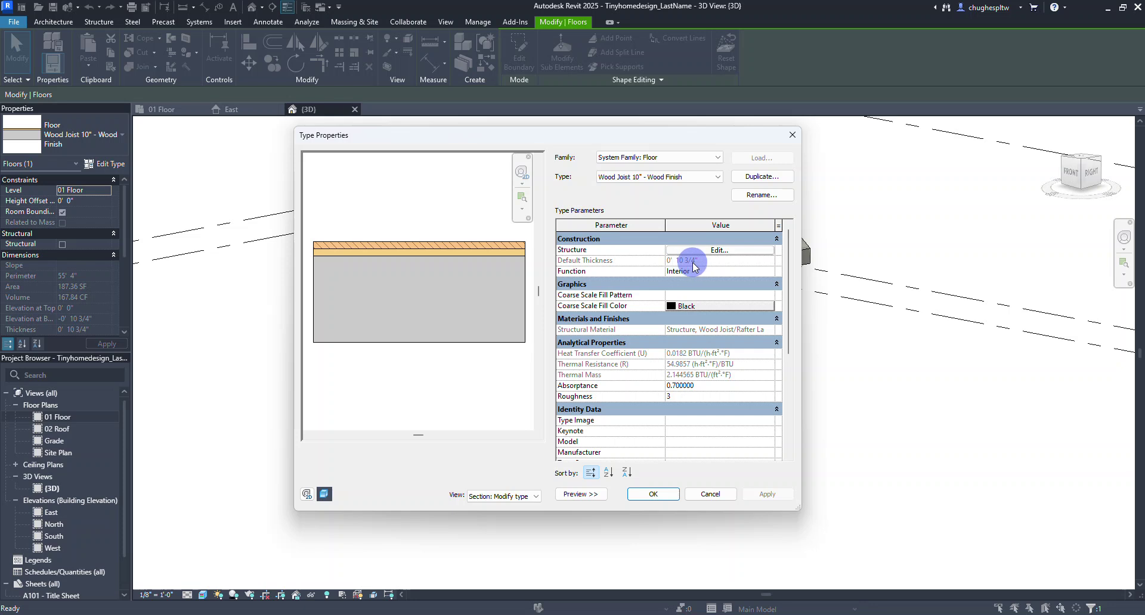
{"action": "left_click", "coordinate": [668, 494]}
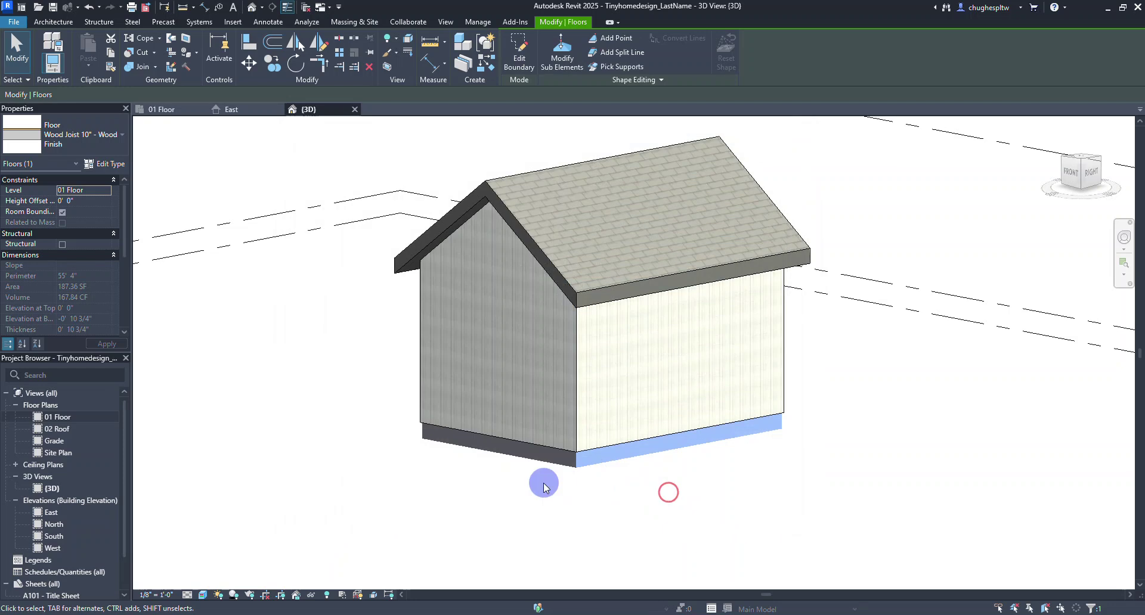
{"action": "left_click", "coordinate": [373, 387]}
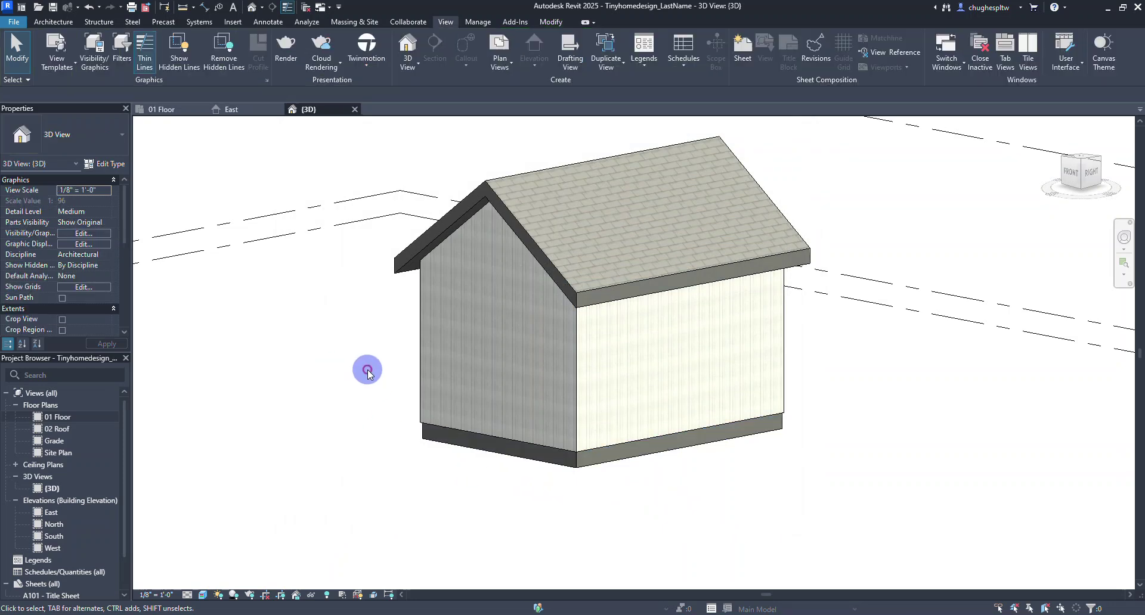
Set the front gable wall's base extension distance to -0' 10 3/4"
{"action": "left_click", "coordinate": [449, 425]}
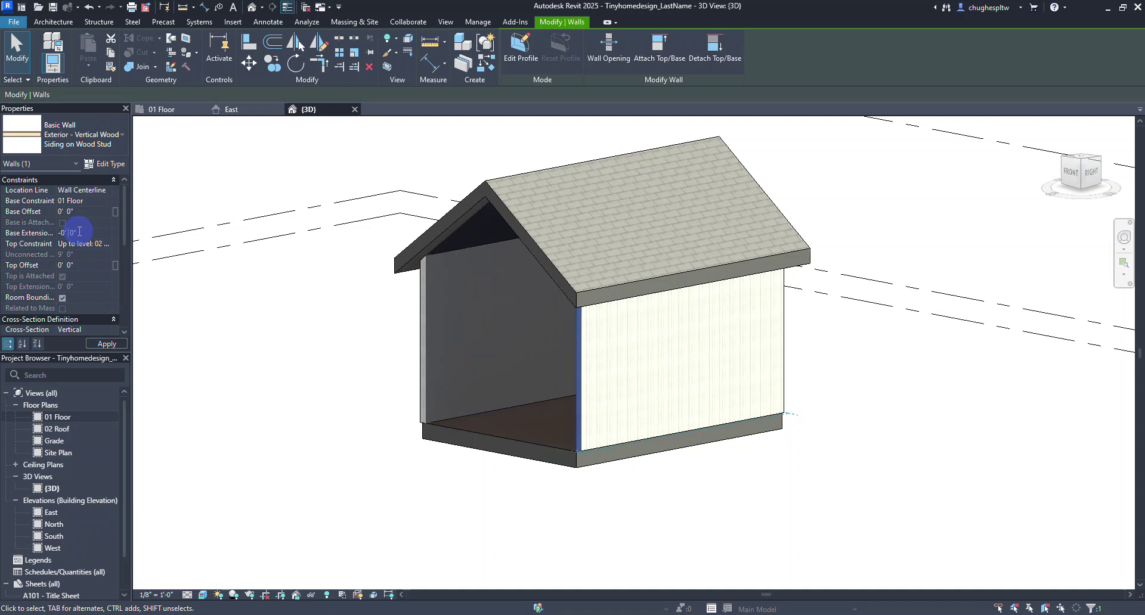
{"action": "type", "text": ".5\""}
{"action": "left_click", "coordinate": [98, 344]}
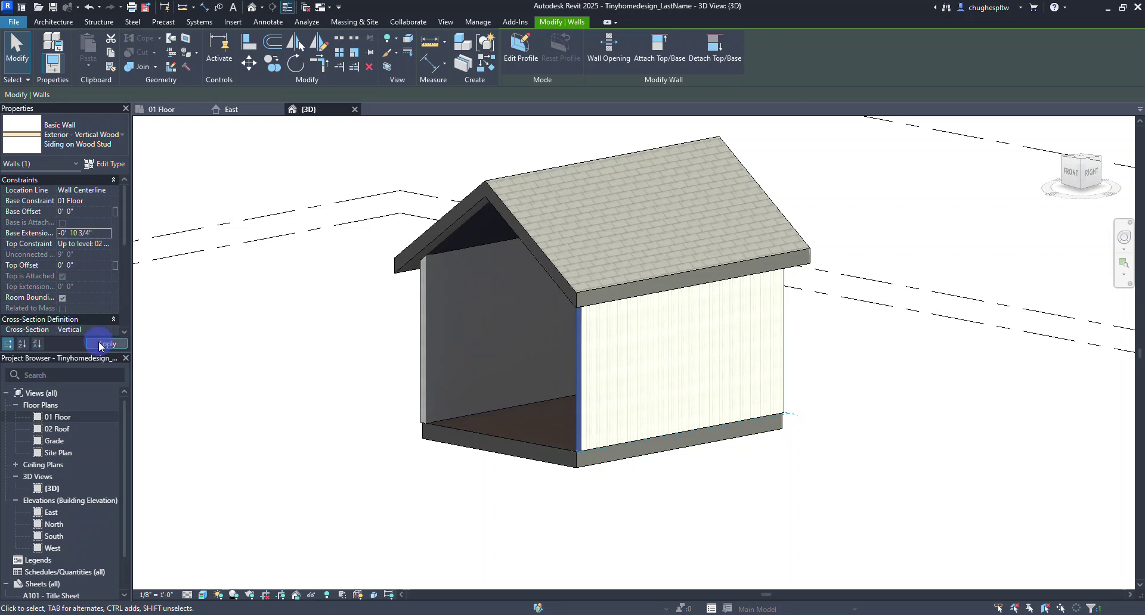
{"action": "left_click", "coordinate": [374, 453]}
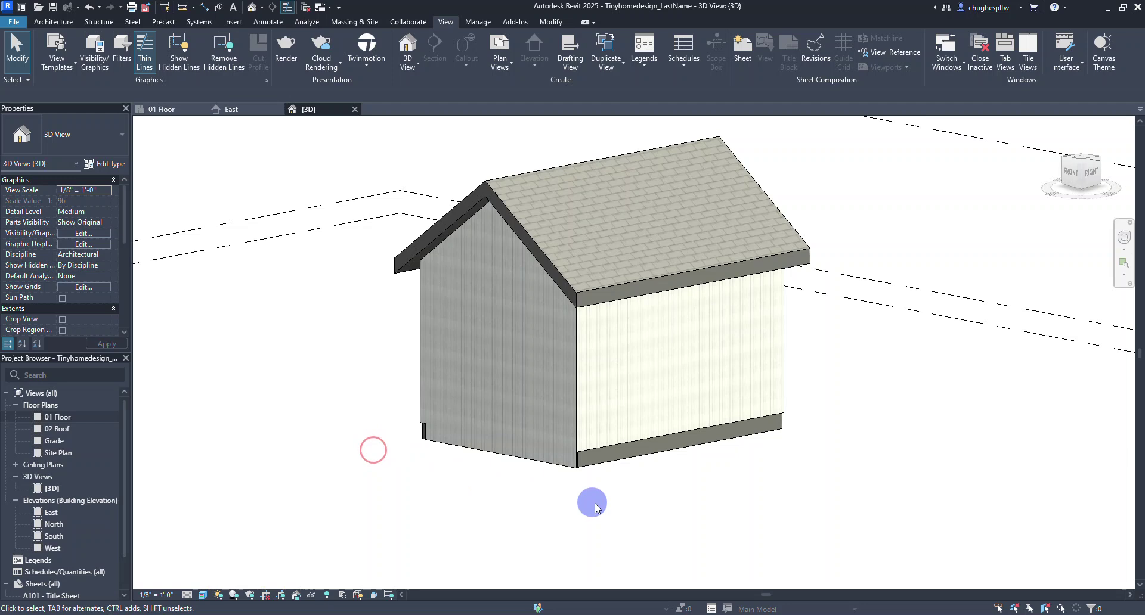
Examine from the right side and front corner how the front wall's extended siding covers the floor edge
{"action": "scroll", "coordinate": [581, 468], "scroll_direction": "up", "scroll_amount": 6}
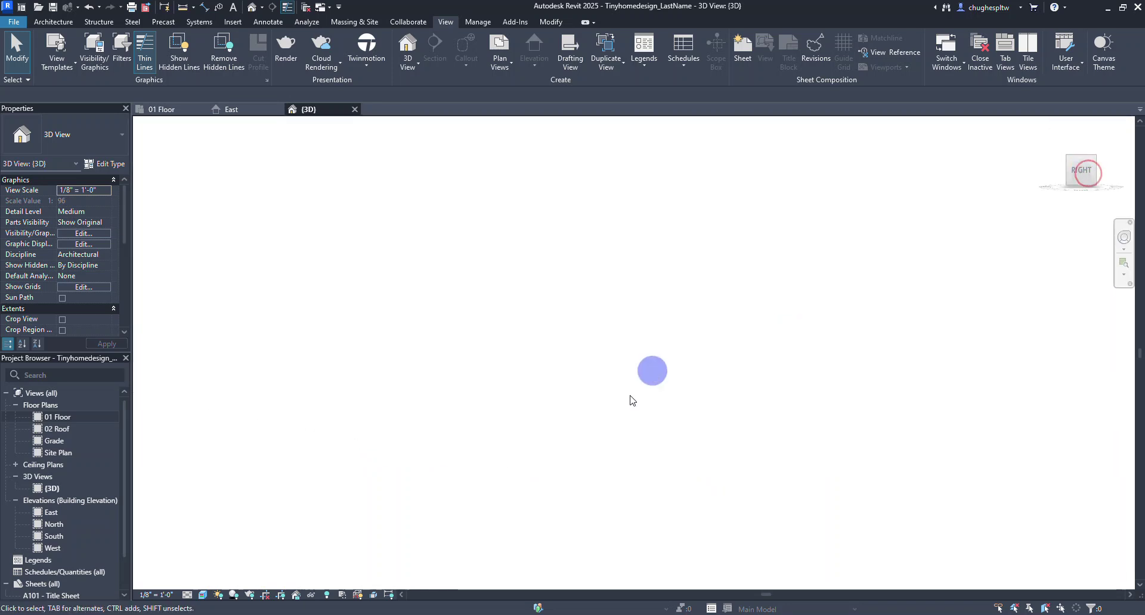
{"action": "scroll", "coordinate": [613, 358], "scroll_direction": "up", "scroll_amount": 5}
{"action": "scroll", "coordinate": [613, 358], "scroll_direction": "up", "scroll_amount": 6}
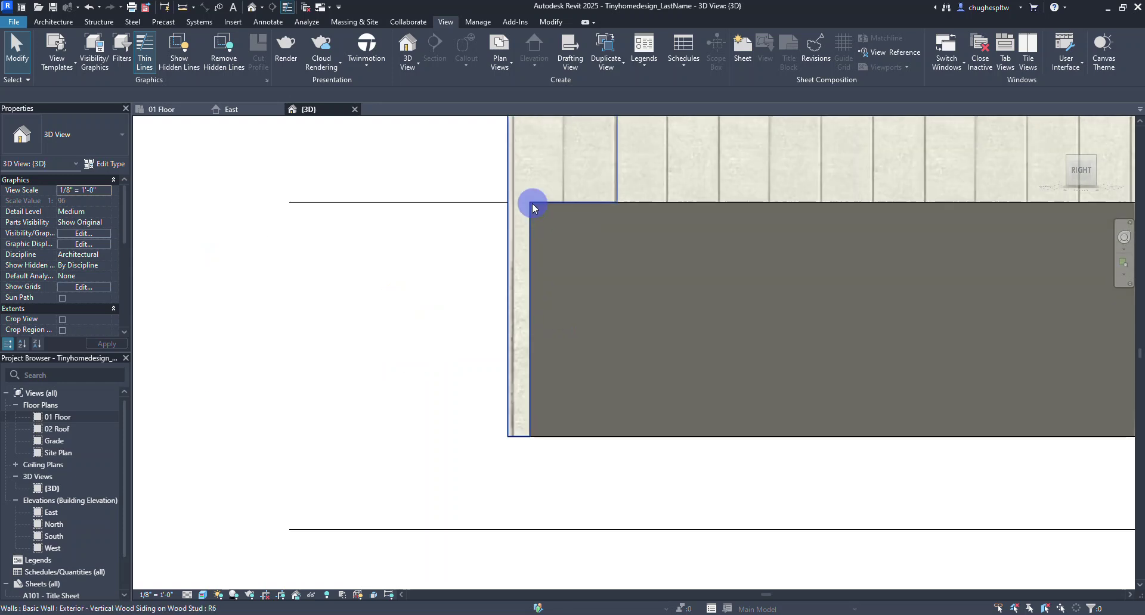
{"action": "scroll", "coordinate": [398, 425], "scroll_direction": "down", "scroll_amount": 6}
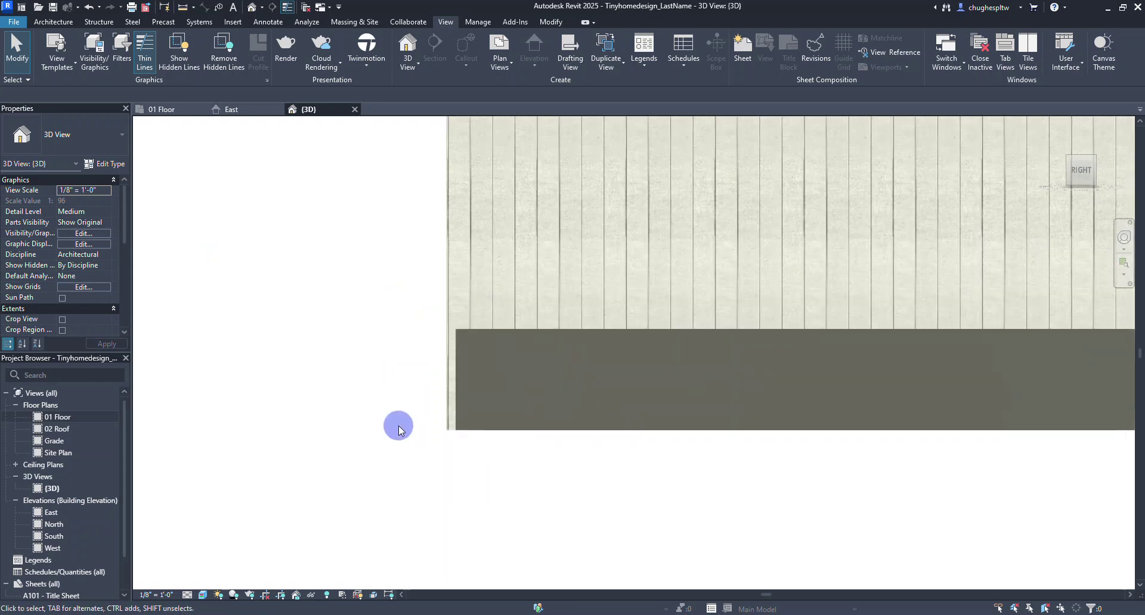
{"action": "left_click_drag", "start_coordinate": [1073, 174], "coordinate": [146, 182]}
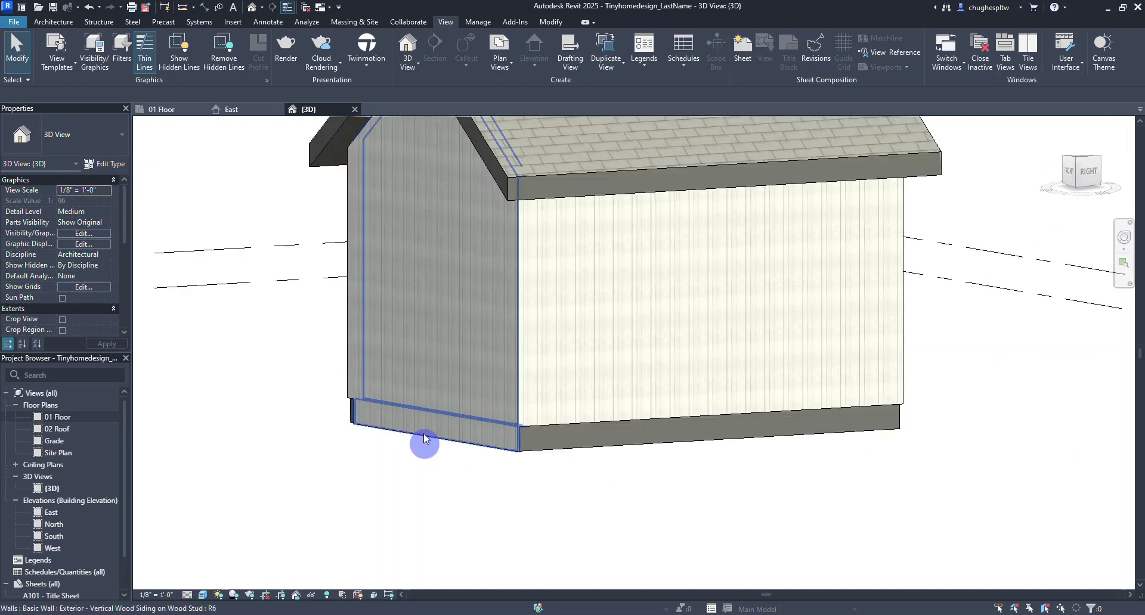
{"action": "scroll", "coordinate": [467, 453], "scroll_direction": "down", "scroll_amount": 5}
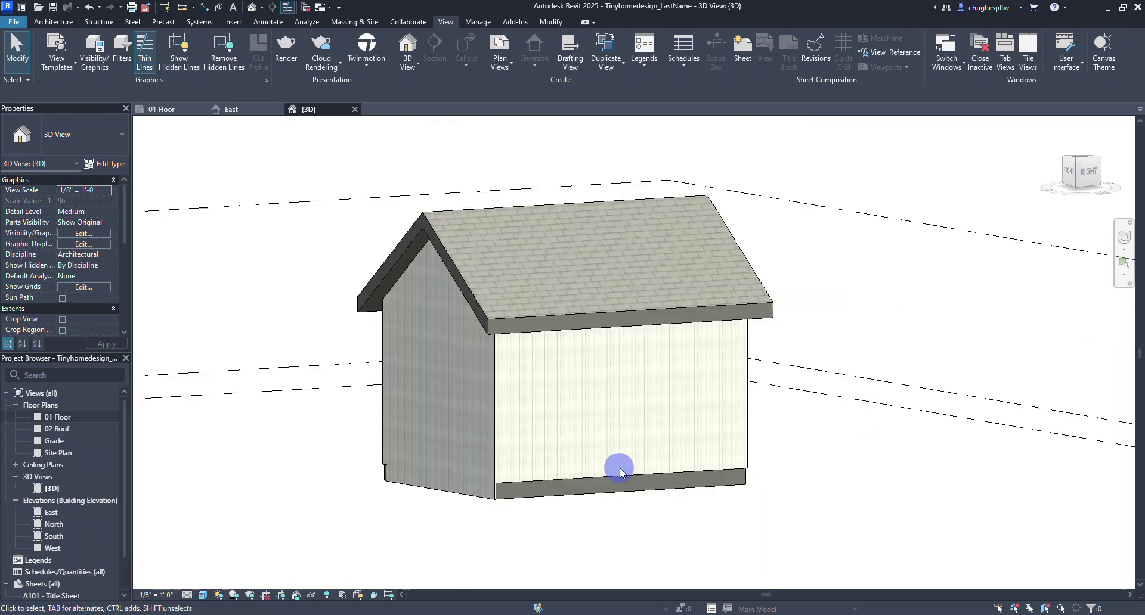
Set the base extension distance of the right, back and left walls together to -0' 10 3/4"
{"action": "left_click", "coordinate": [620, 475]}
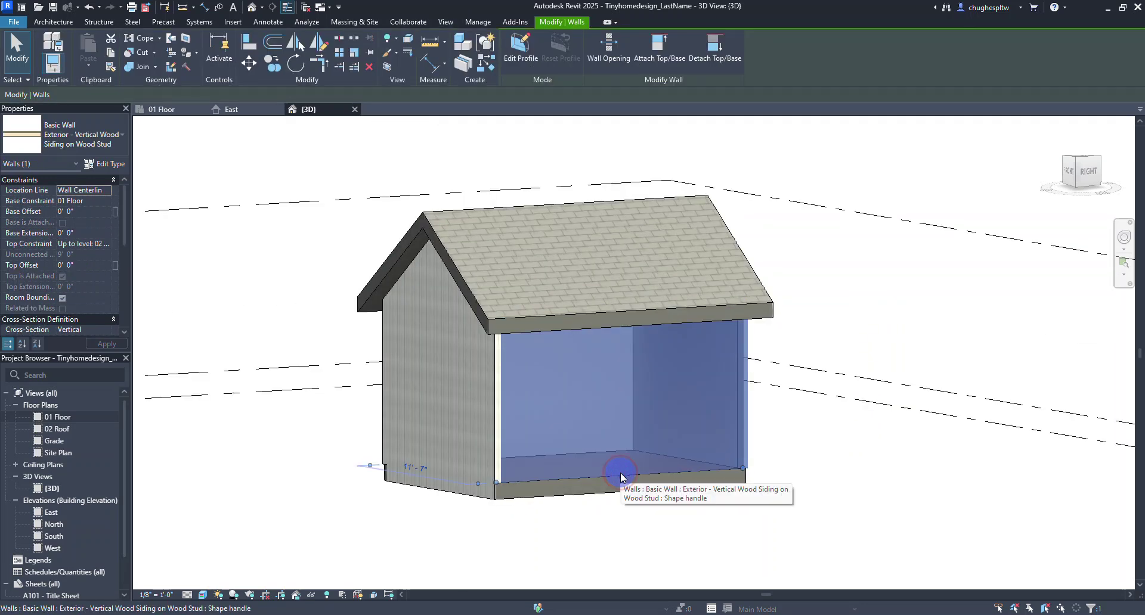
{"action": "left_click_drag", "start_coordinate": [1062, 175], "coordinate": [888, 189]}
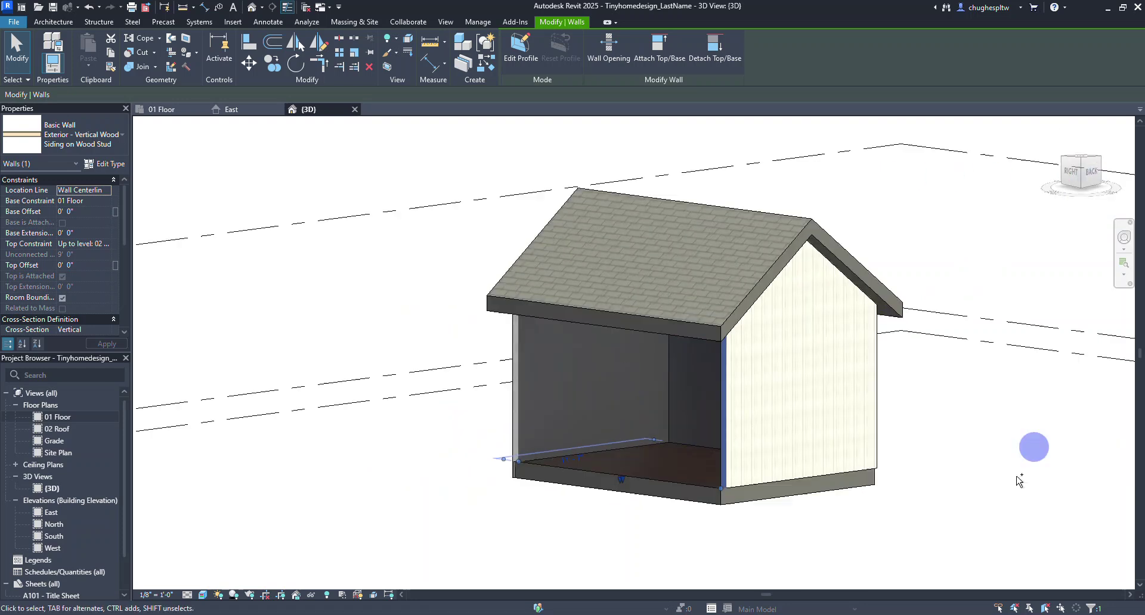
{"action": "left_click", "coordinate": [853, 476], "text": "ctrl"}
{"action": "mouse_move", "coordinate": [1099, 170]}
{"action": "left_mouse_down"}
{"action": "mouse_move", "coordinate": [933, 173]}
{"action": "mouse_move", "coordinate": [1086, 183]}
{"action": "left_mouse_up"}
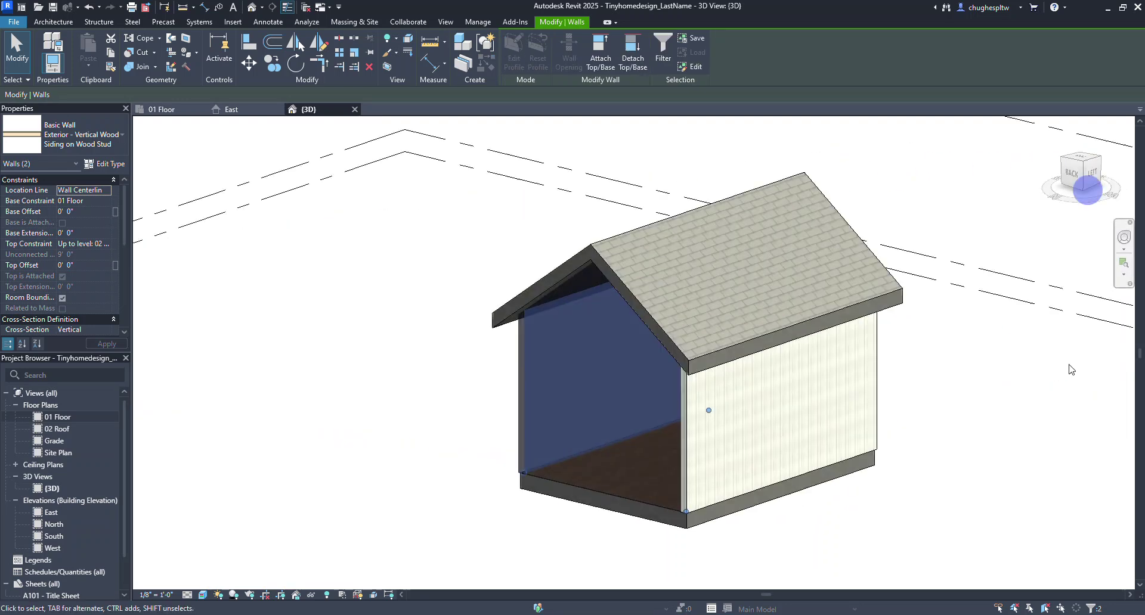
{"action": "left_click", "coordinate": [777, 480], "text": "ctrl"}
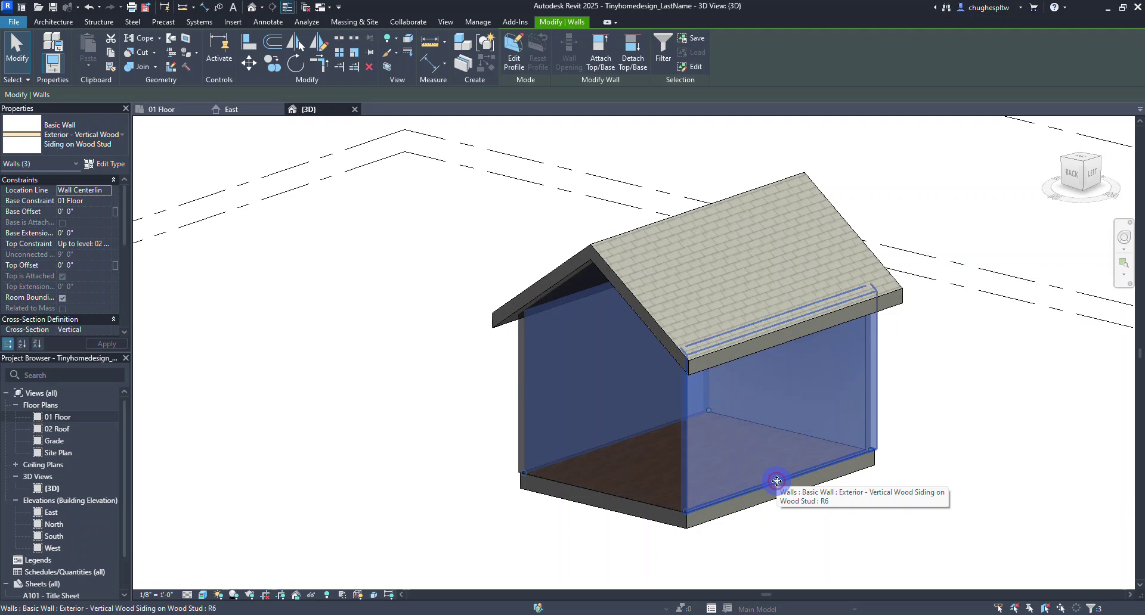
{"action": "left_click", "coordinate": [77, 235]}
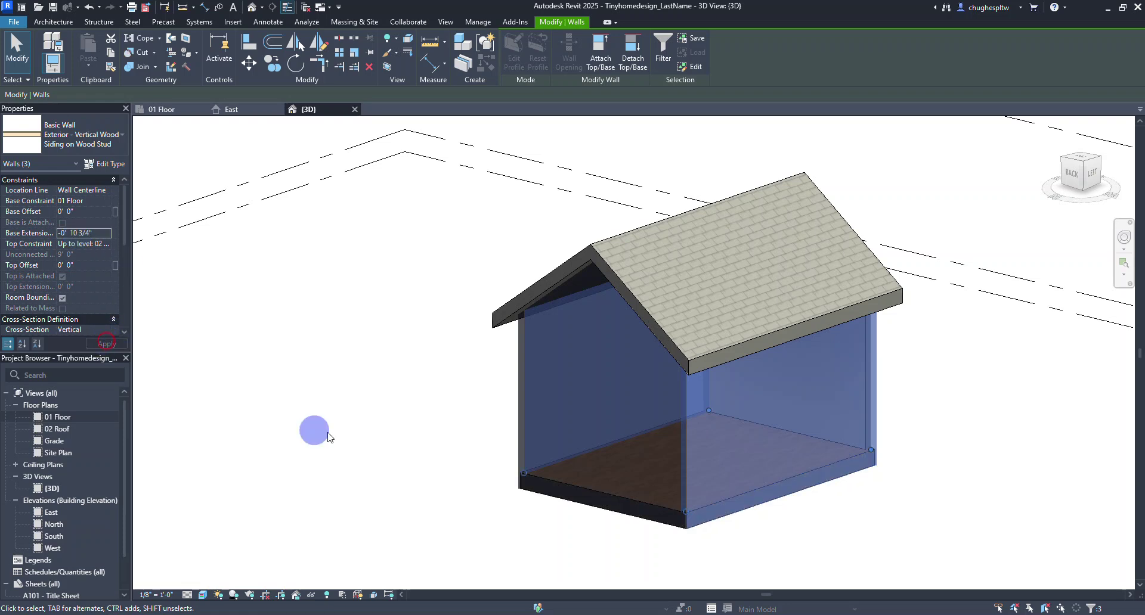
{"action": "left_click", "coordinate": [402, 397]}
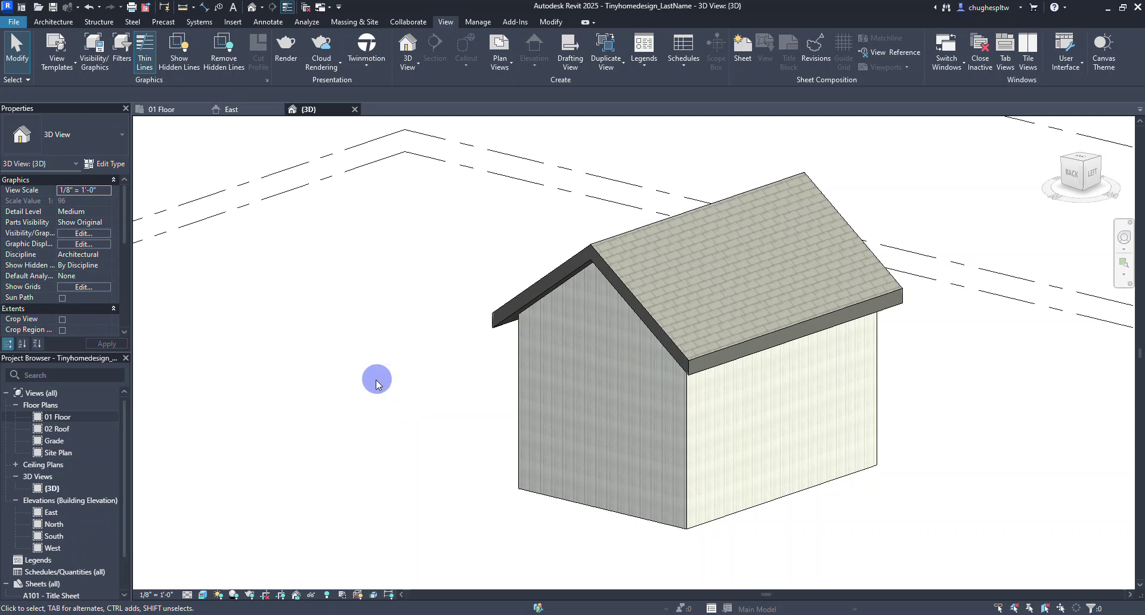
Inspect the extended siding on all sides of the house and restore the 3D view's home orientation
{"action": "left_click", "coordinate": [1054, 125]}
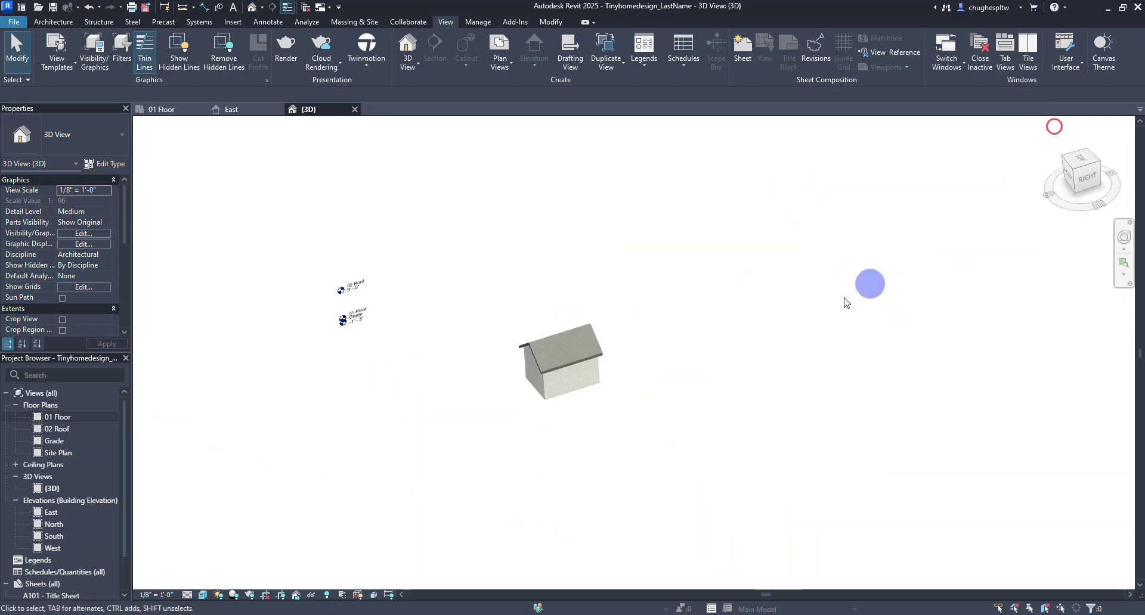
{"action": "scroll", "coordinate": [623, 382], "scroll_direction": "up", "scroll_amount": 6}
{"action": "middle_click_drag", "start_coordinate": [624, 363], "coordinate": [462, 273], "text": "shift"}
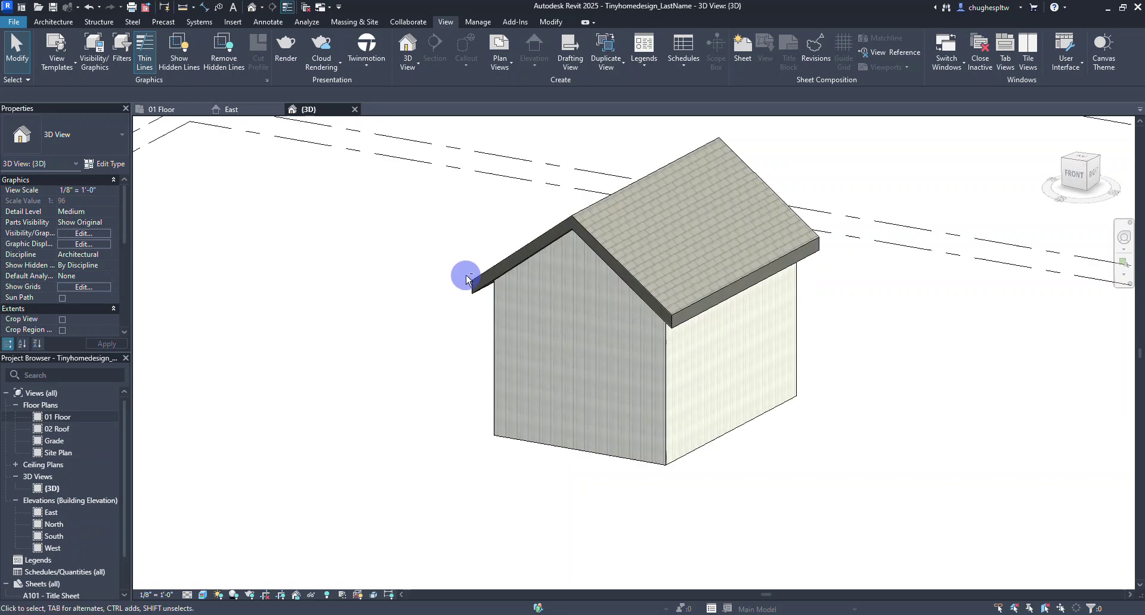
{"action": "left_click", "coordinate": [1053, 129]}
{"action": "scroll", "coordinate": [661, 373], "scroll_direction": "up", "scroll_amount": 5}
{"action": "middle_click_drag", "start_coordinate": [661, 373], "coordinate": [695, 392]}
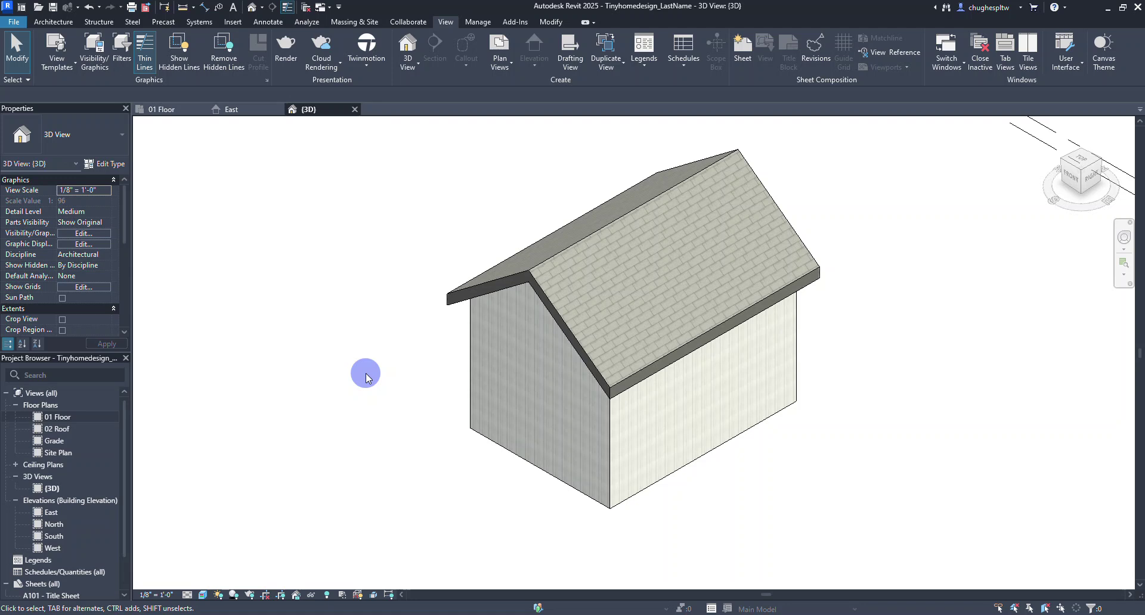
In the 01 Floor plan, place a Single-Flush 36" x 84" door in the front wall, about 6' from the left wall
{"action": "left_click", "coordinate": [165, 111]}
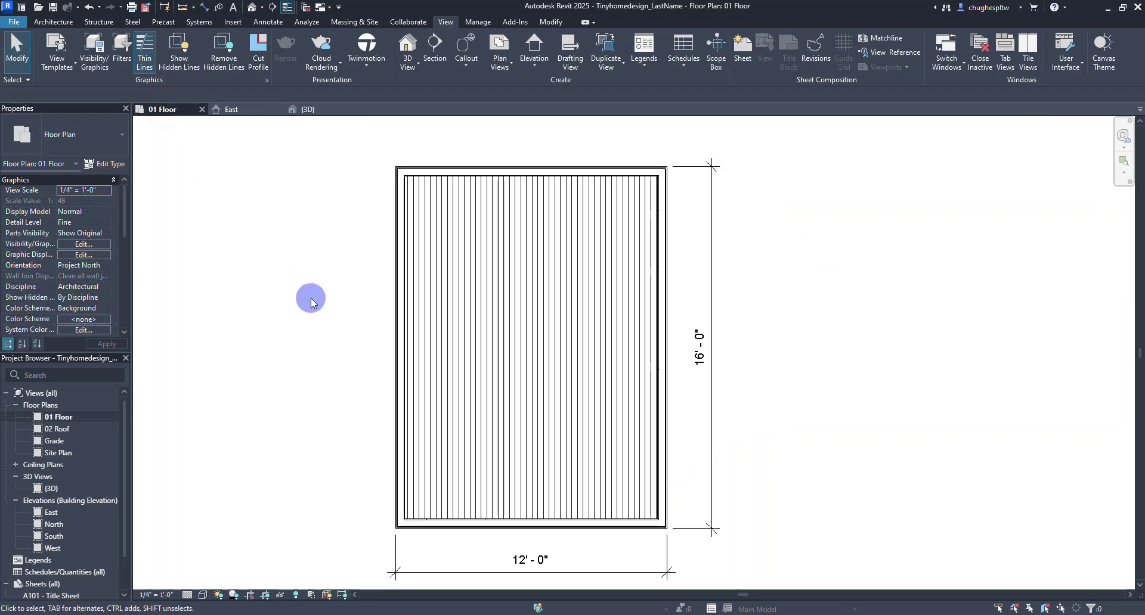
{"action": "middle_click_drag", "start_coordinate": [310, 298], "coordinate": [326, 288]}
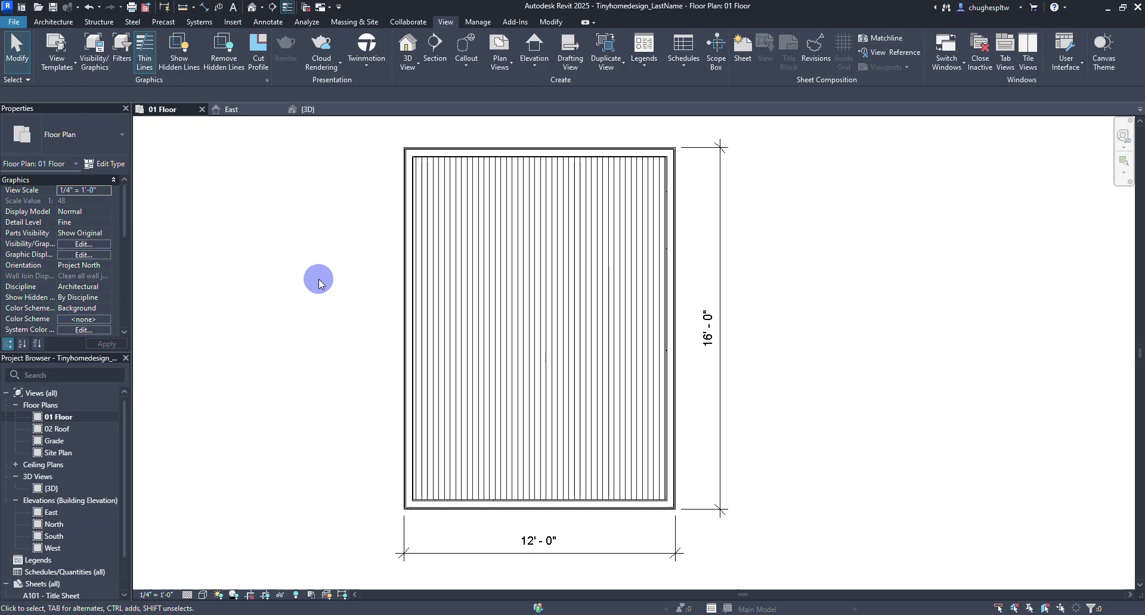
{"action": "left_click", "coordinate": [70, 28]}
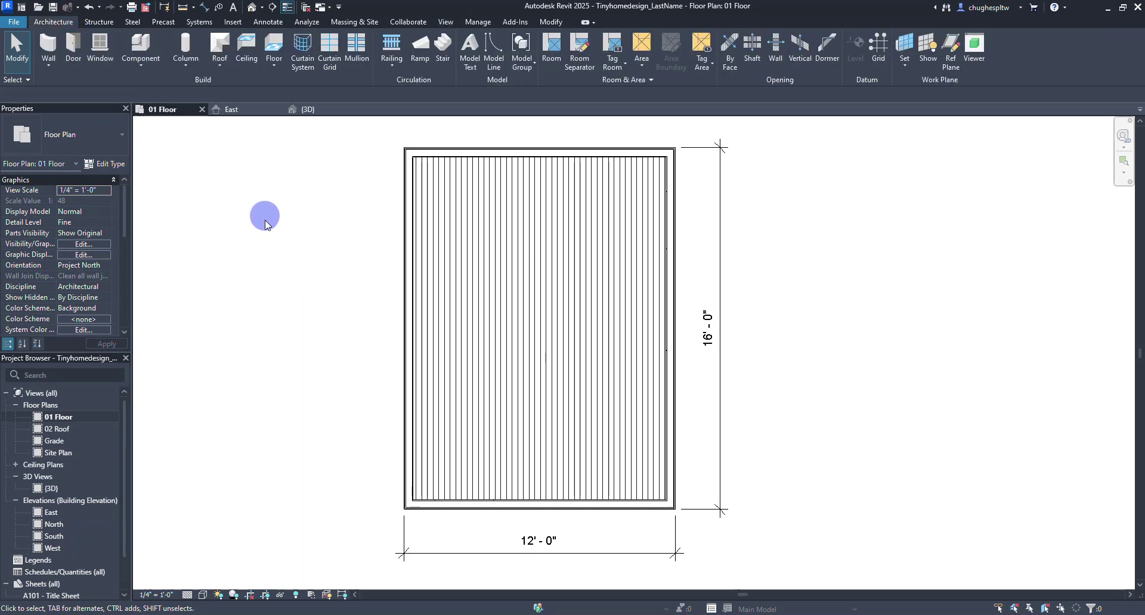
{"action": "left_click", "coordinate": [78, 62]}
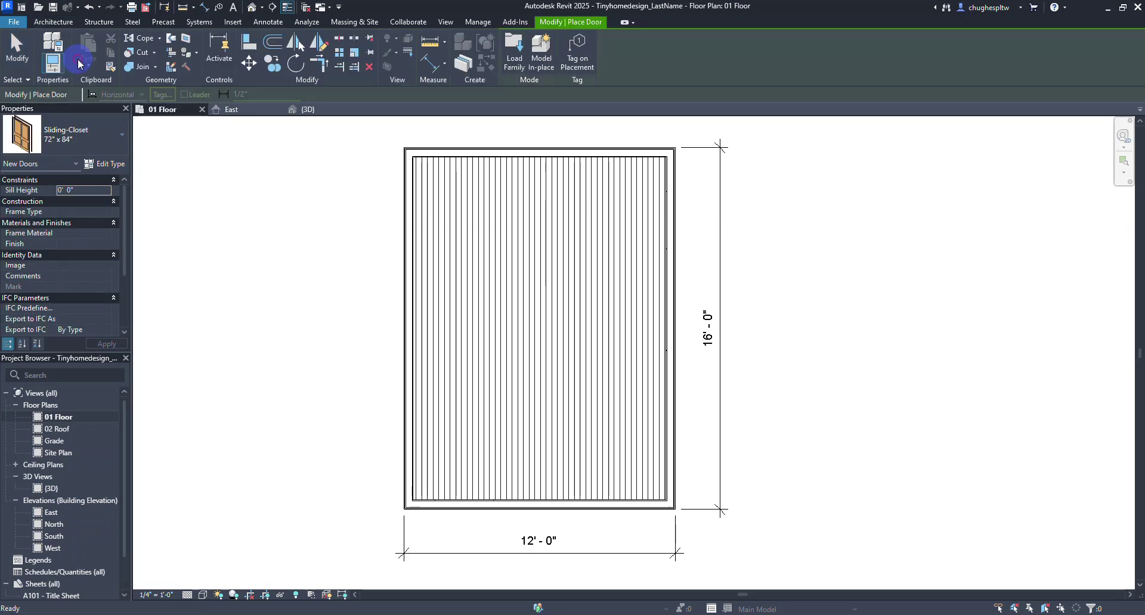
{"action": "left_click", "coordinate": [91, 140]}
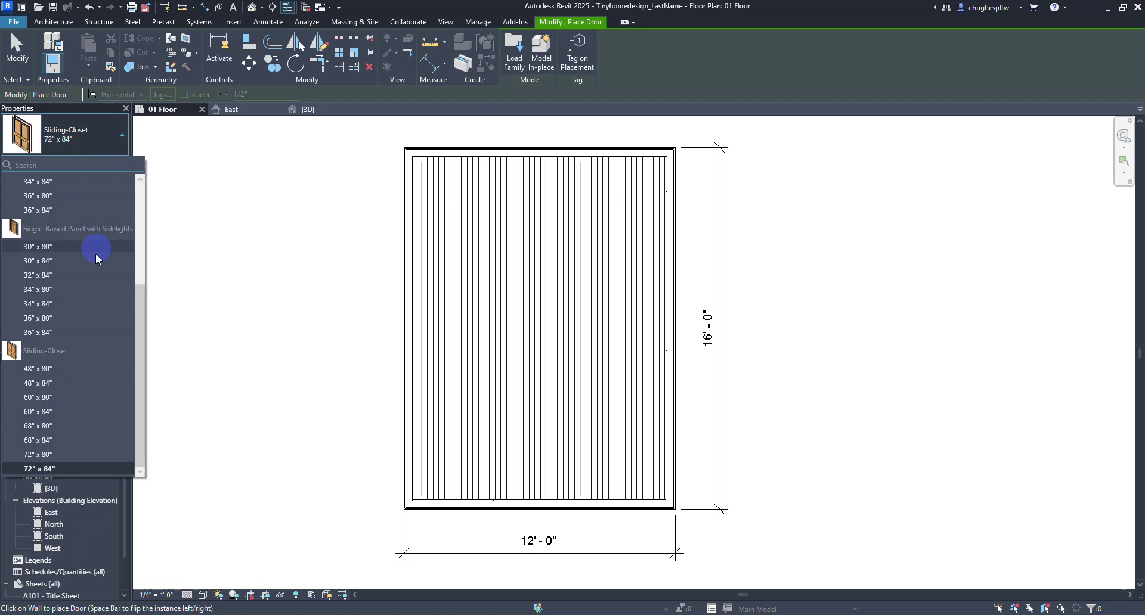
{"action": "scroll", "coordinate": [84, 280], "scroll_direction": "up", "scroll_amount": 4}
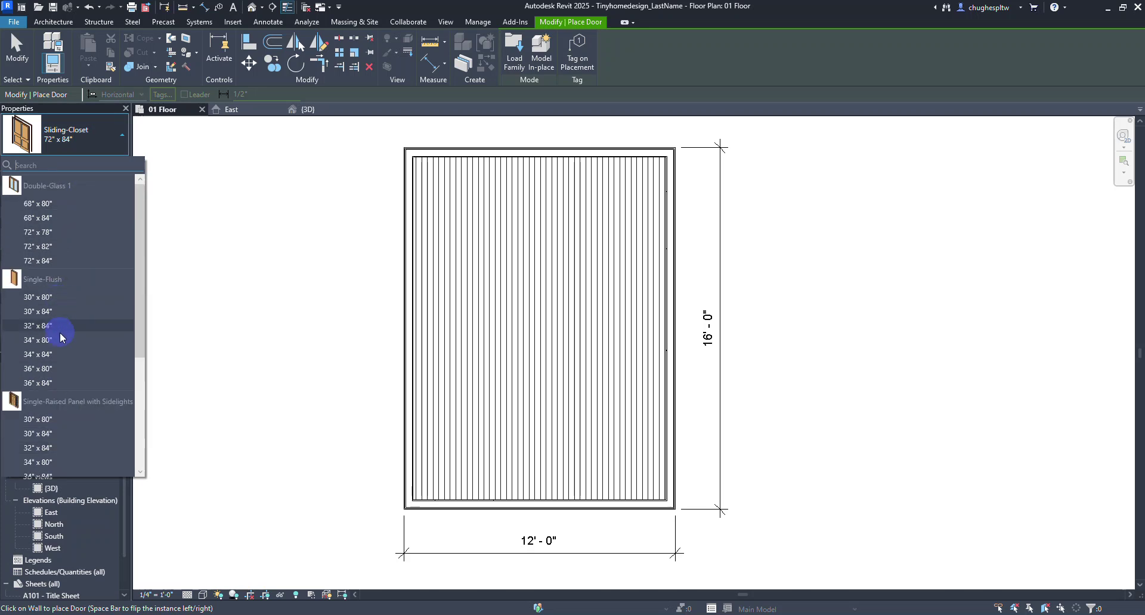
{"action": "left_click", "coordinate": [63, 382]}
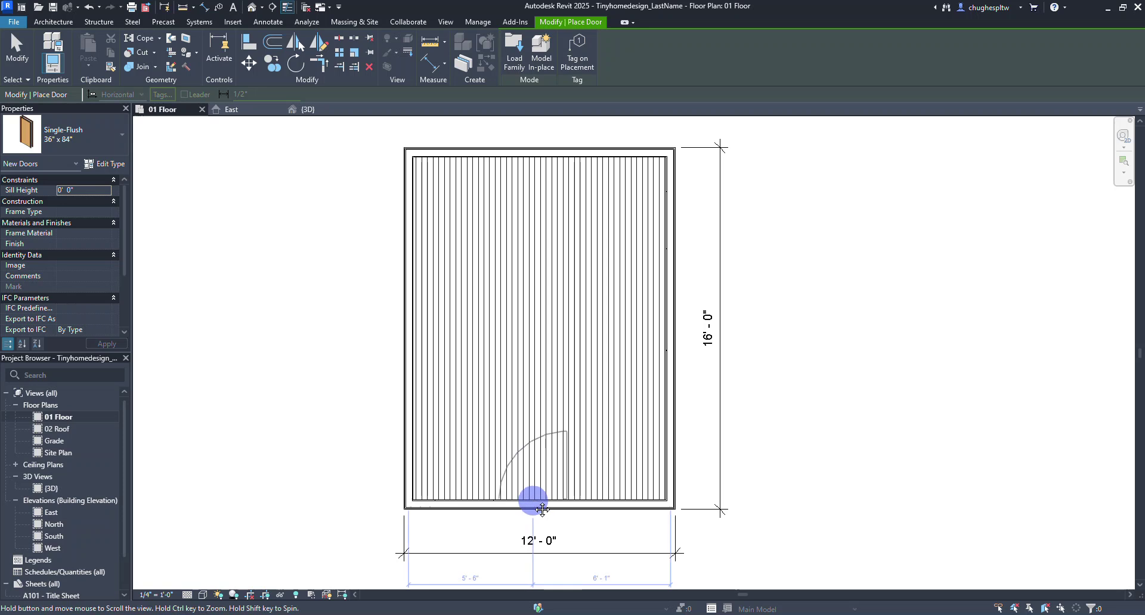
{"action": "middle_click_drag", "start_coordinate": [541, 509], "coordinate": [520, 447]}
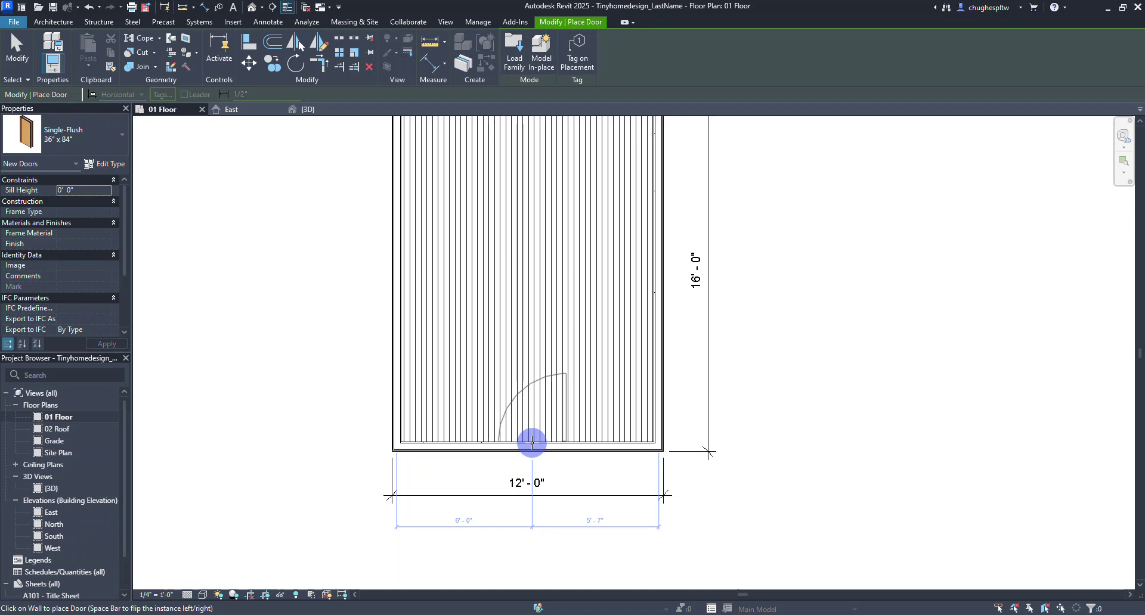
{"action": "left_click", "coordinate": [531, 442]}
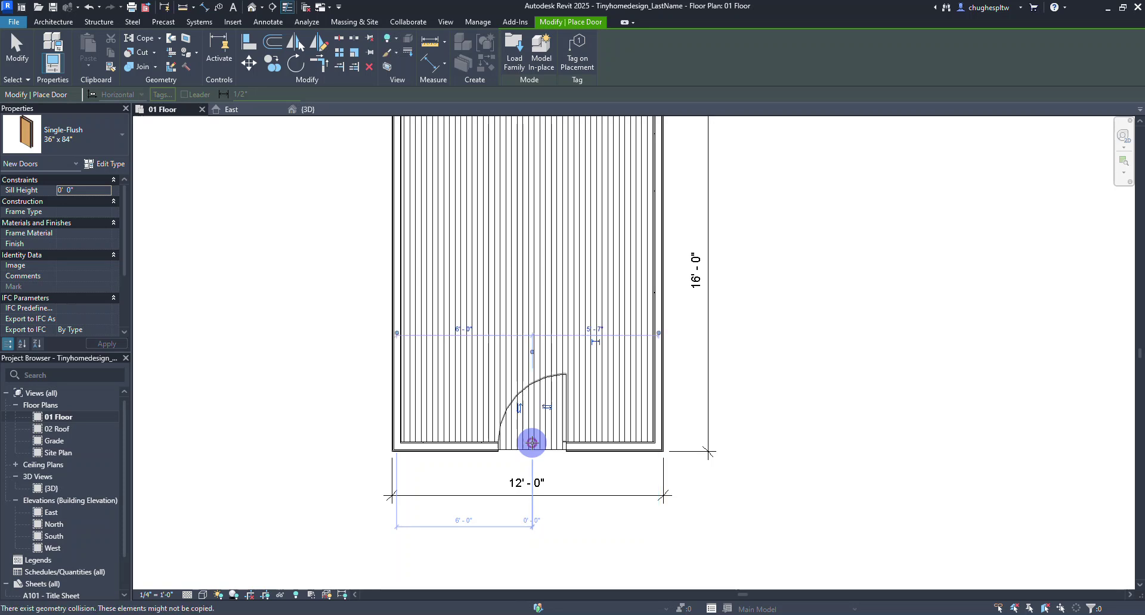
Flip the front door's hand and facing so it swings outward, hinged at the left jamb, and end door placement
{"action": "scroll", "coordinate": [529, 481], "scroll_direction": "up", "scroll_amount": 3}
{"action": "scroll", "coordinate": [540, 454], "scroll_direction": "up", "scroll_amount": 1}
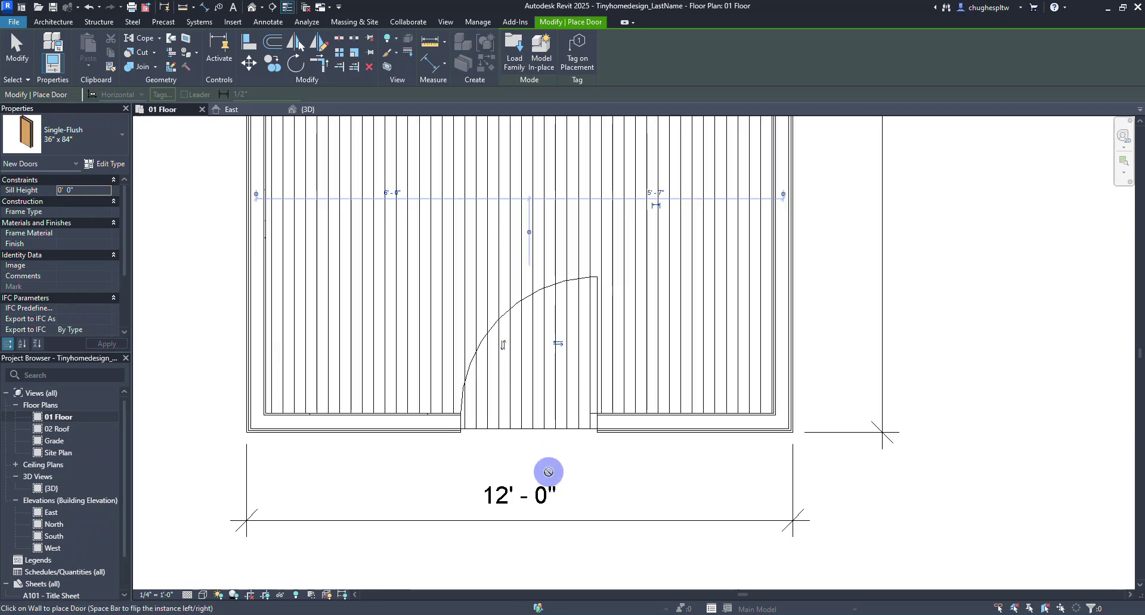
{"action": "left_click", "coordinate": [558, 343]}
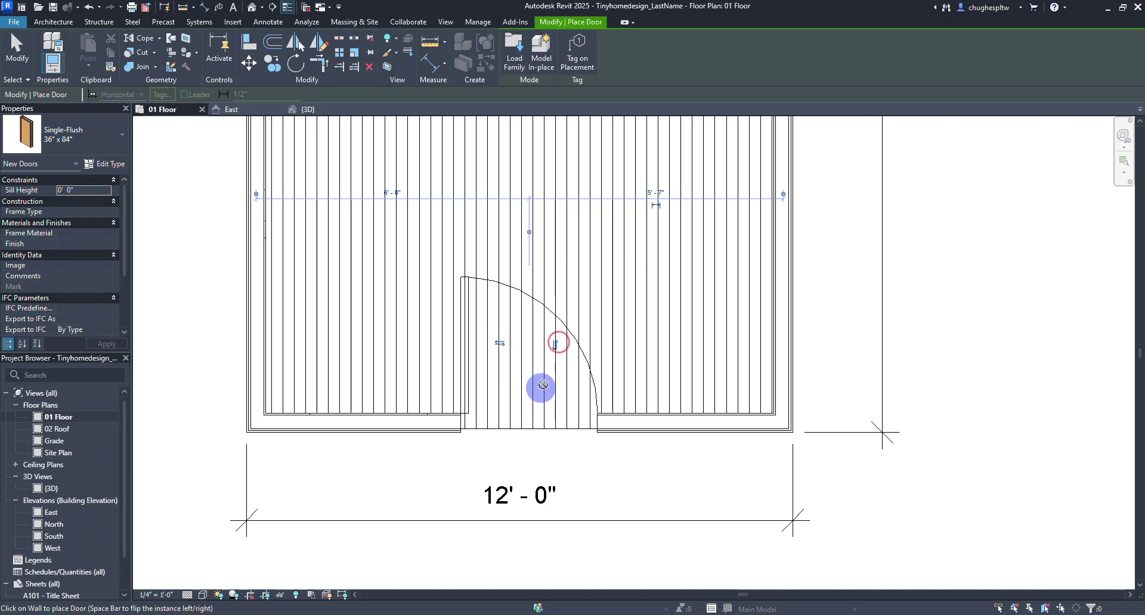
{"action": "key", "text": "space"}
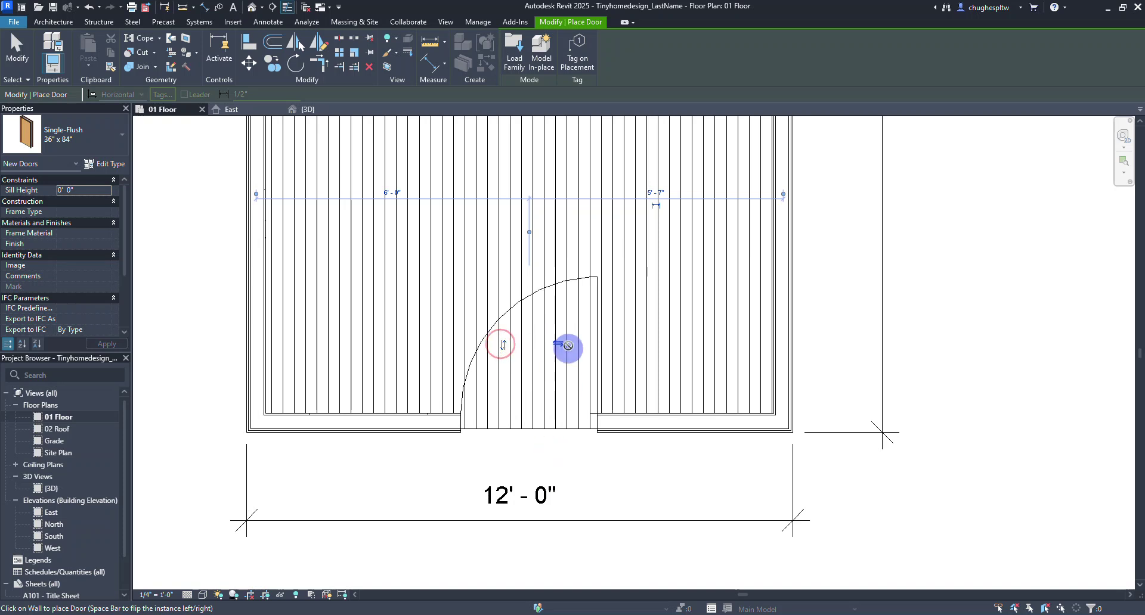
{"action": "key", "text": "space"}
{"action": "left_click", "coordinate": [503, 343]}
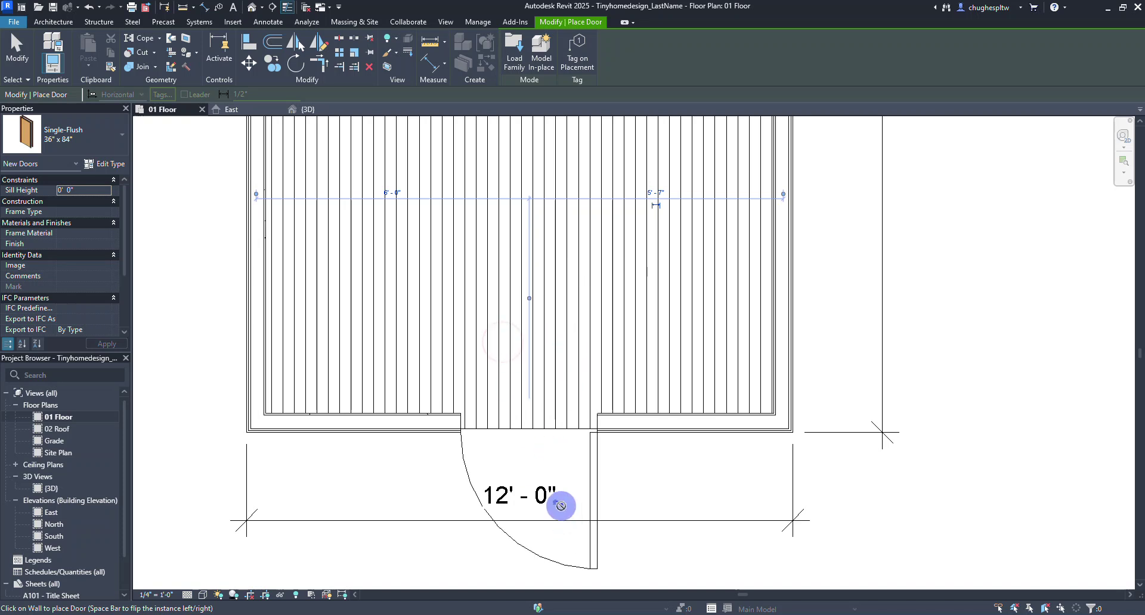
{"action": "scroll", "coordinate": [521, 546], "scroll_direction": "down", "scroll_amount": 2}
{"action": "middle_click_drag", "start_coordinate": [519, 528], "coordinate": [537, 440]}
{"action": "scroll", "coordinate": [536, 440], "scroll_direction": "up", "scroll_amount": 5}
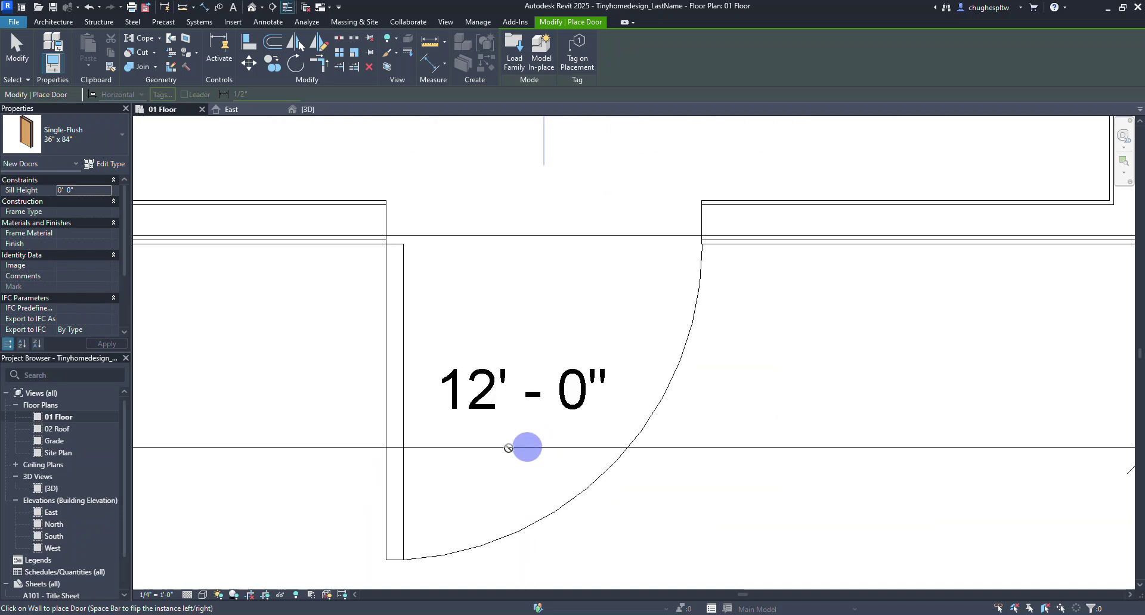
{"action": "scroll", "coordinate": [538, 313], "scroll_direction": "down", "scroll_amount": 4}
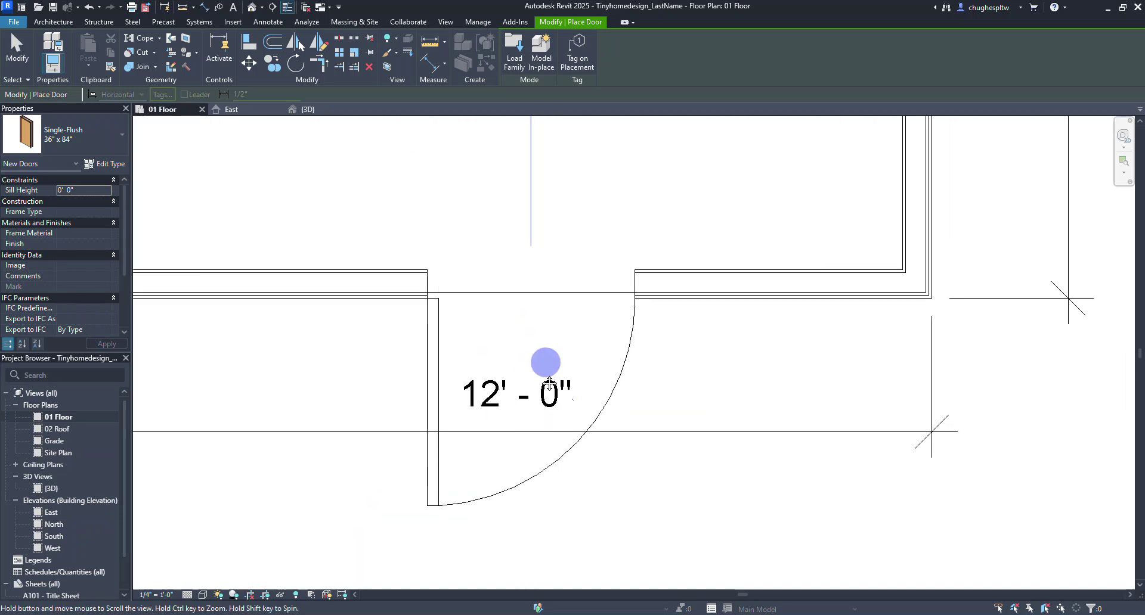
{"action": "right_click", "coordinate": [591, 374]}
{"action": "right_click", "coordinate": [606, 380]}
{"action": "left_click", "coordinate": [626, 387]}
Move the overall width dimension farther out from the front wall, clear of the door swing
{"action": "left_click", "coordinate": [585, 384]}
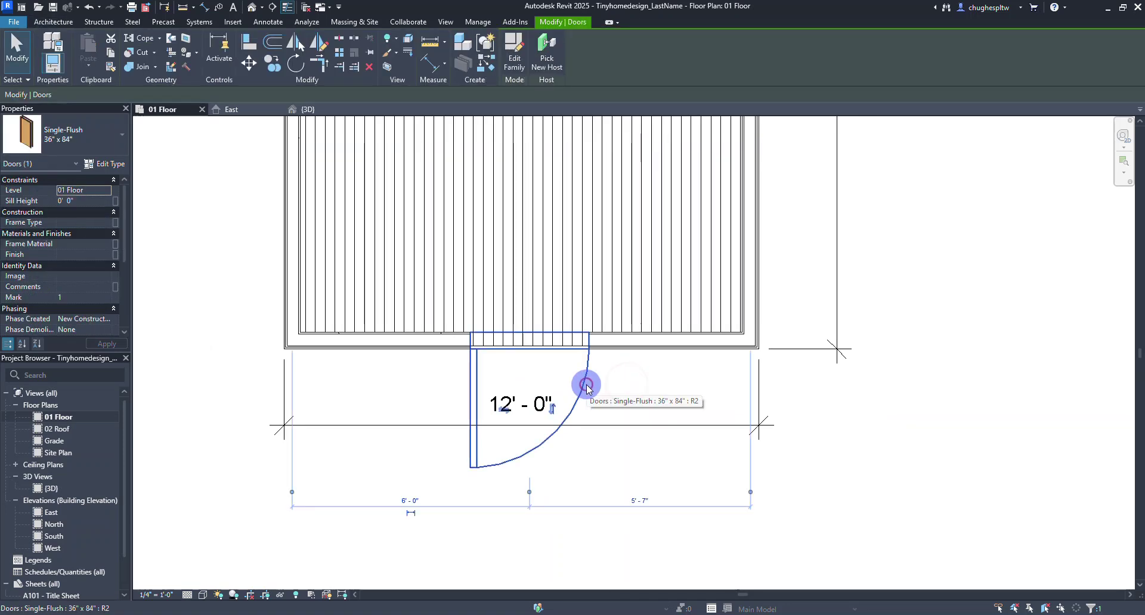
{"action": "left_click", "coordinate": [646, 396]}
{"action": "left_click_drag", "start_coordinate": [578, 425], "coordinate": [573, 532]}
Flip the front door so it swings into the house, hinged at the right jamb
{"action": "left_click", "coordinate": [613, 404]}
{"action": "left_click", "coordinate": [582, 396]}
{"action": "left_click", "coordinate": [551, 409]}
{"action": "middle_click_drag", "start_coordinate": [580, 402], "coordinate": [576, 527]}
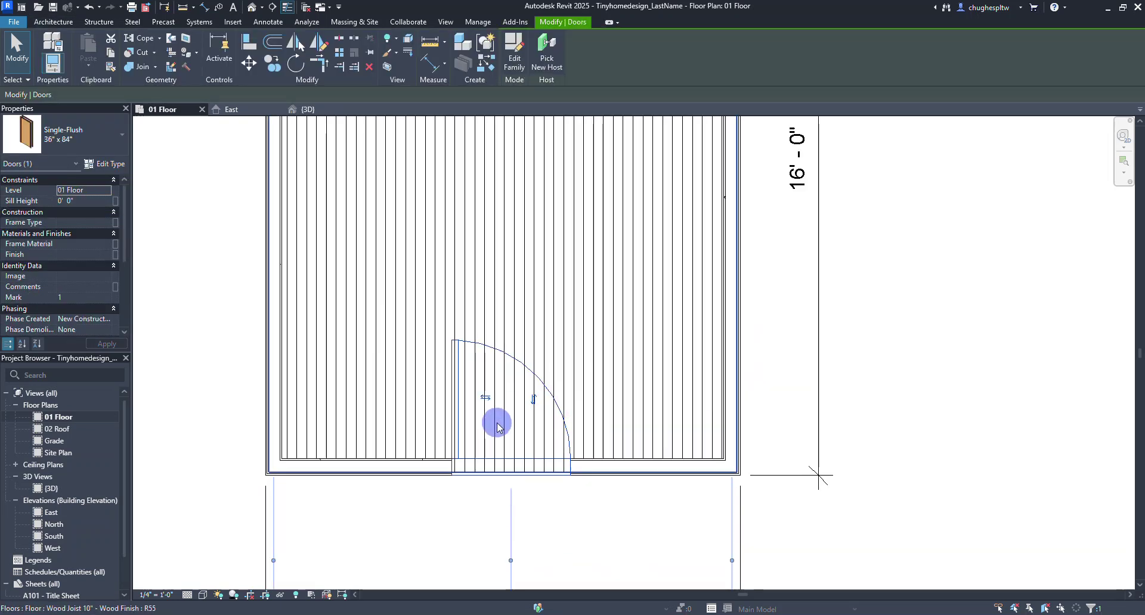
{"action": "left_click", "coordinate": [486, 395]}
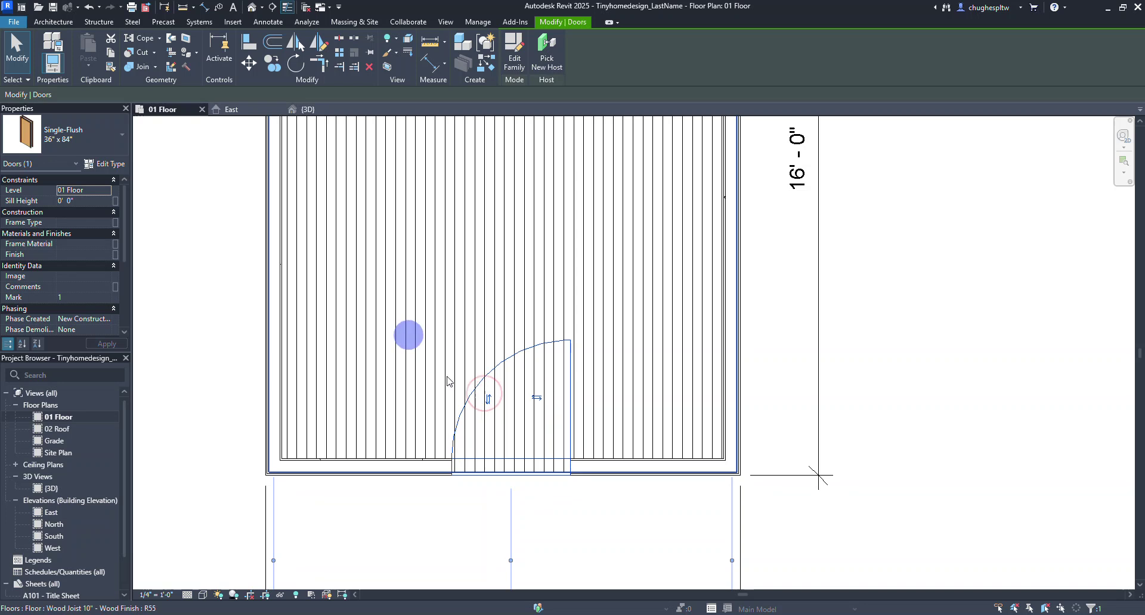
Move the overall width dimension closer to the front wall
{"action": "scroll", "coordinate": [466, 423], "scroll_direction": "down", "scroll_amount": 3}
{"action": "left_click", "coordinate": [713, 392]}
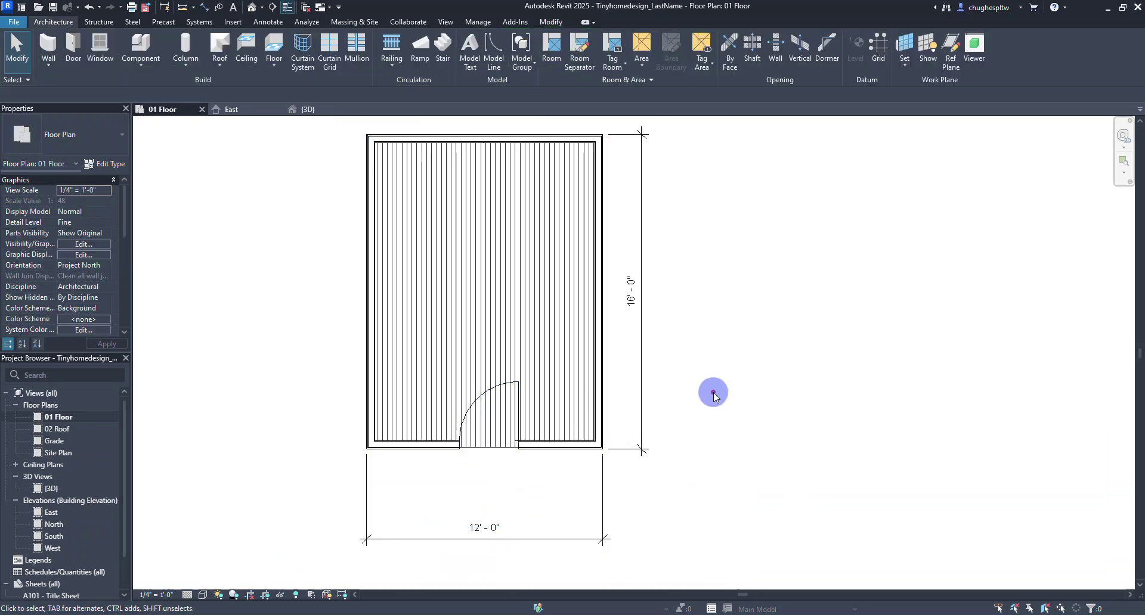
{"action": "left_click_drag", "start_coordinate": [549, 536], "coordinate": [562, 489]}
{"action": "left_click", "coordinate": [735, 430]}
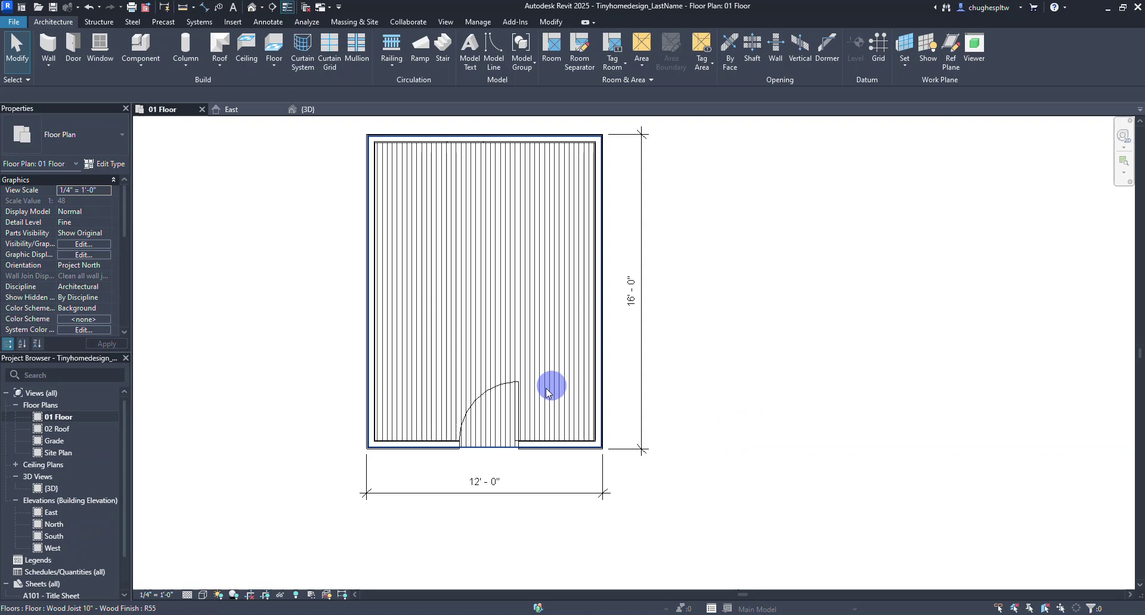
Change the front door's type to Double-Glass 1, 68" x 80"
{"action": "left_click", "coordinate": [516, 399]}
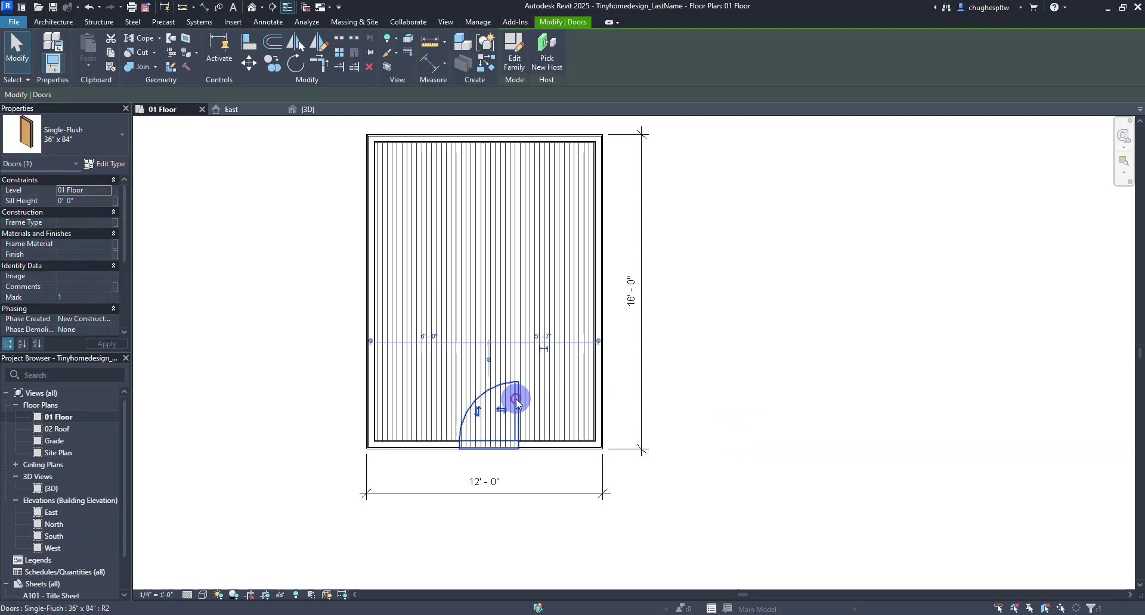
{"action": "left_click", "coordinate": [89, 138]}
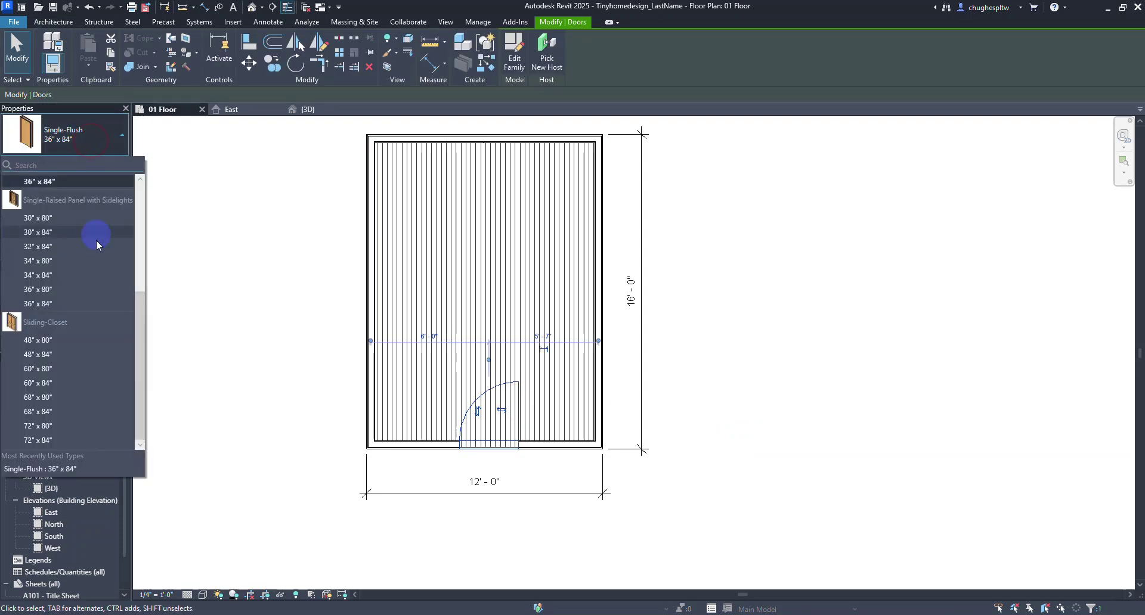
{"action": "scroll", "coordinate": [93, 280], "scroll_direction": "up", "scroll_amount": 5}
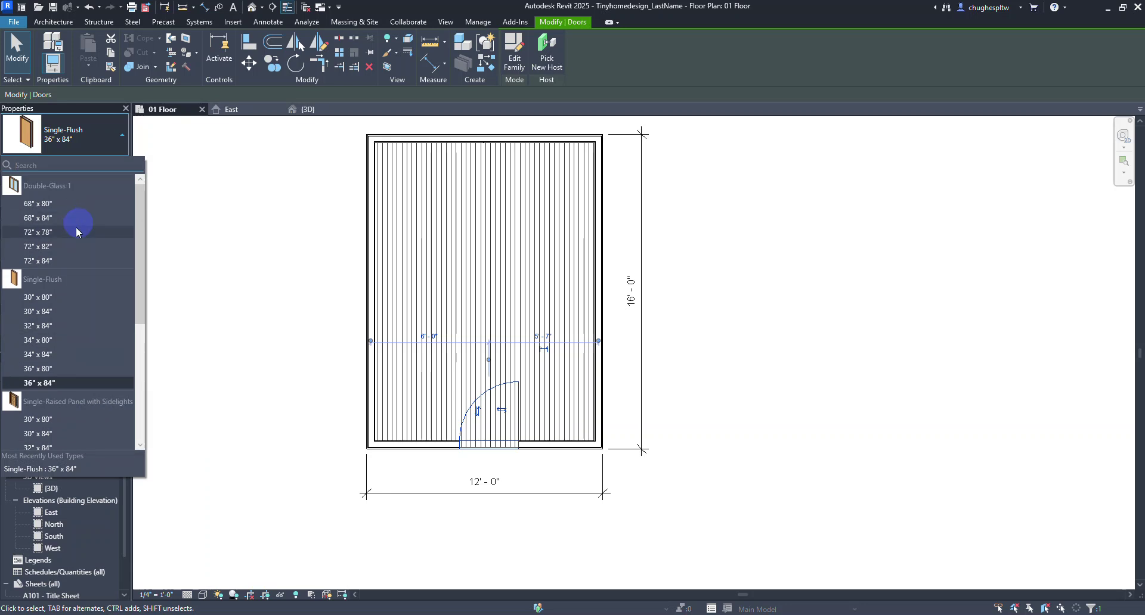
{"action": "left_click", "coordinate": [75, 208]}
{"action": "left_click", "coordinate": [288, 389]}
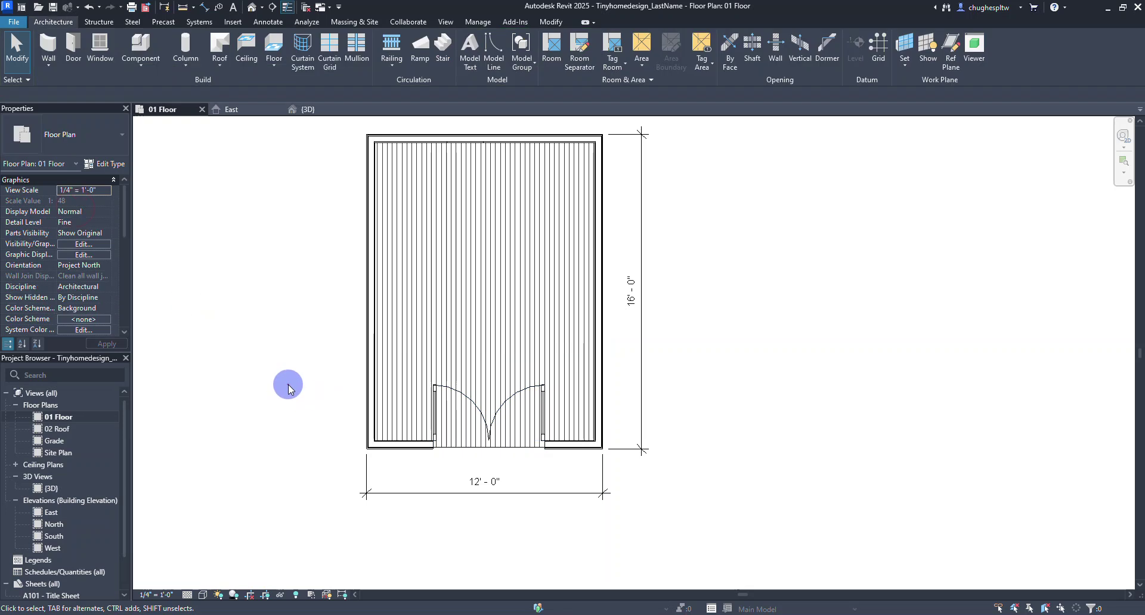
Inspect the double glass door in the 3D view and change its type back to Single-Flush 36" x 84"
{"action": "left_click", "coordinate": [306, 111]}
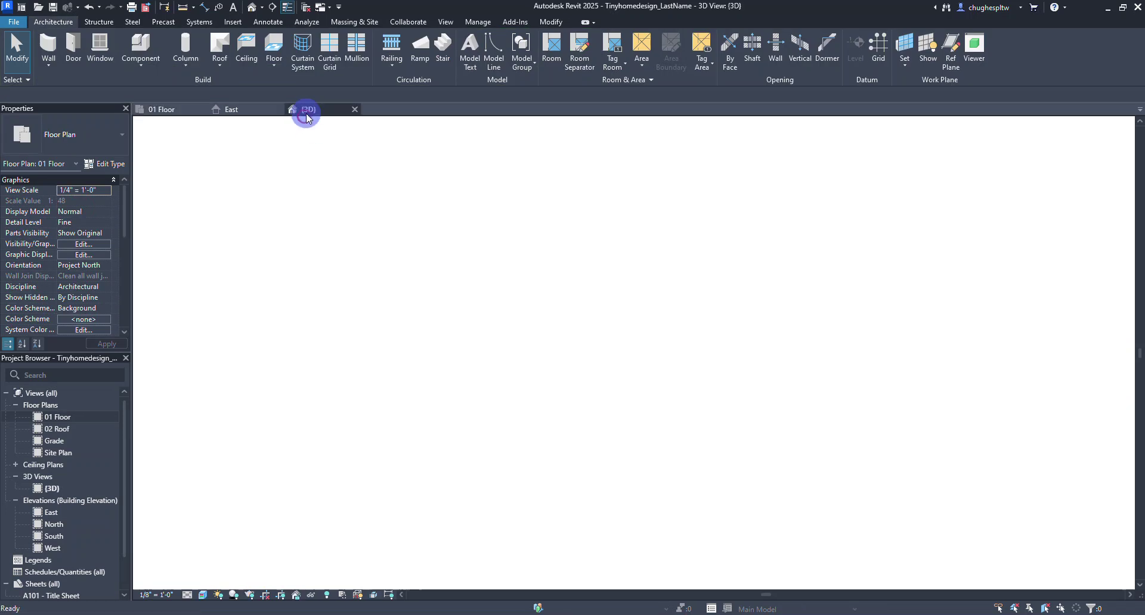
{"action": "scroll", "coordinate": [574, 425], "scroll_direction": "up", "scroll_amount": 2}
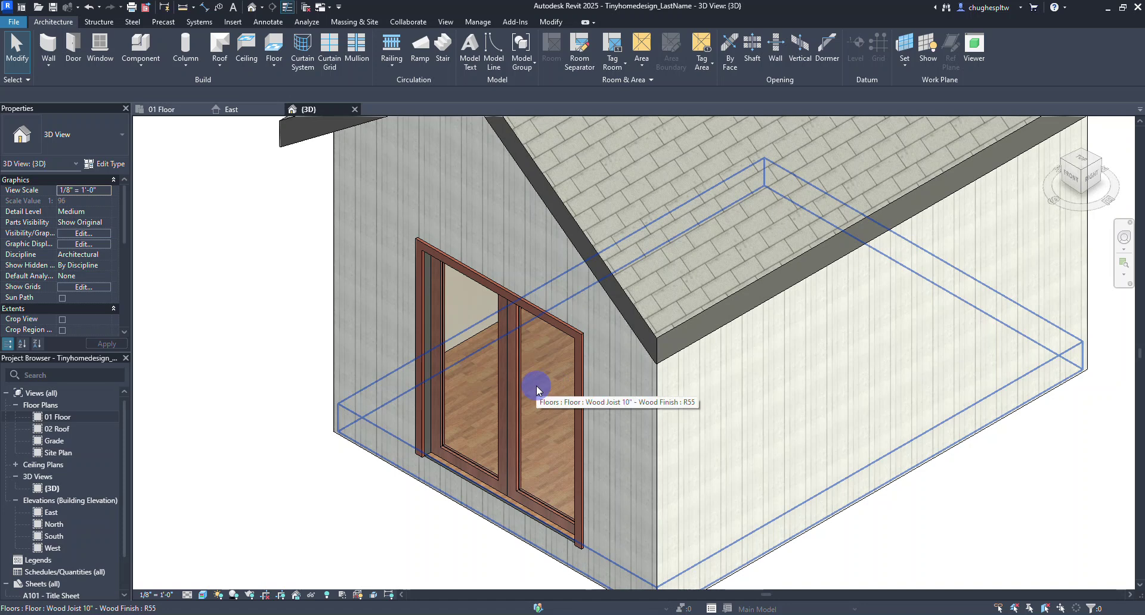
{"action": "scroll", "coordinate": [540, 384], "scroll_direction": "down", "scroll_amount": 2}
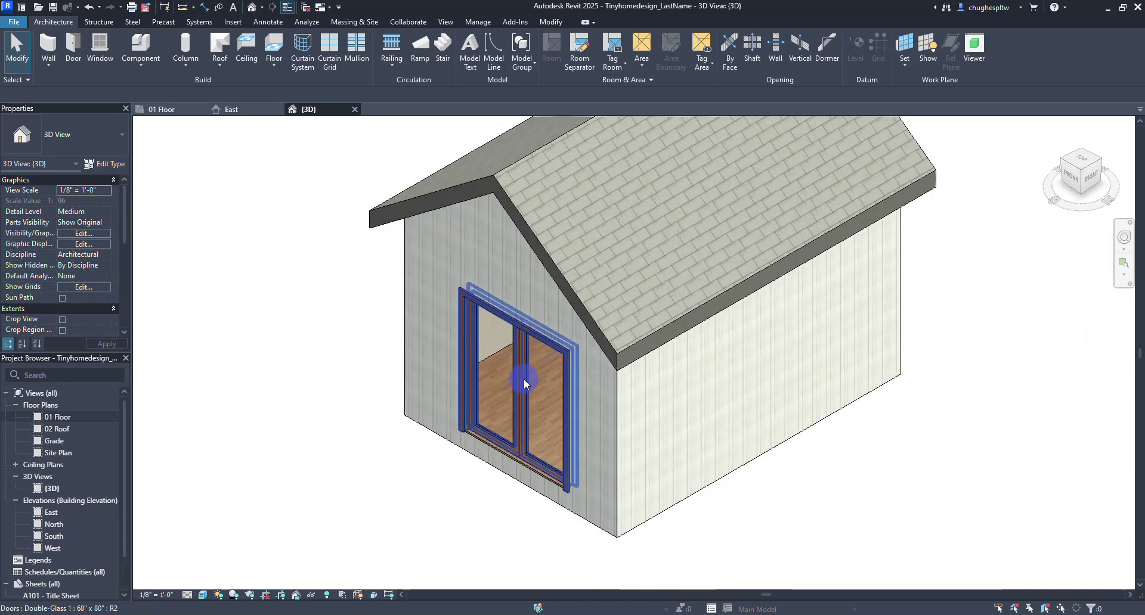
{"action": "left_click", "coordinate": [525, 379]}
{"action": "left_click", "coordinate": [115, 140]}
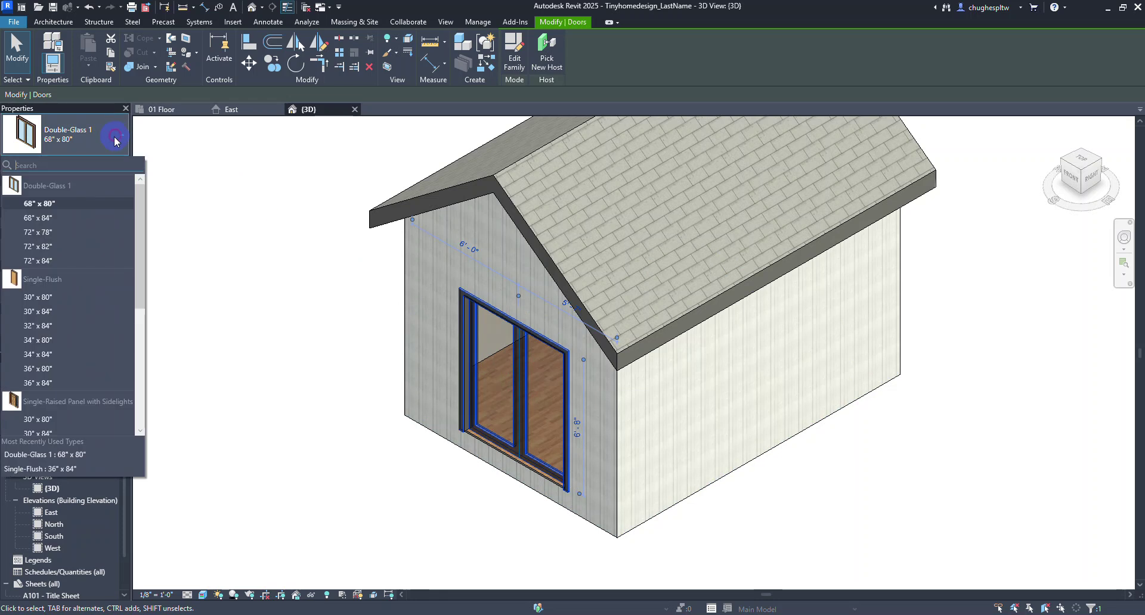
{"action": "left_click", "coordinate": [77, 381]}
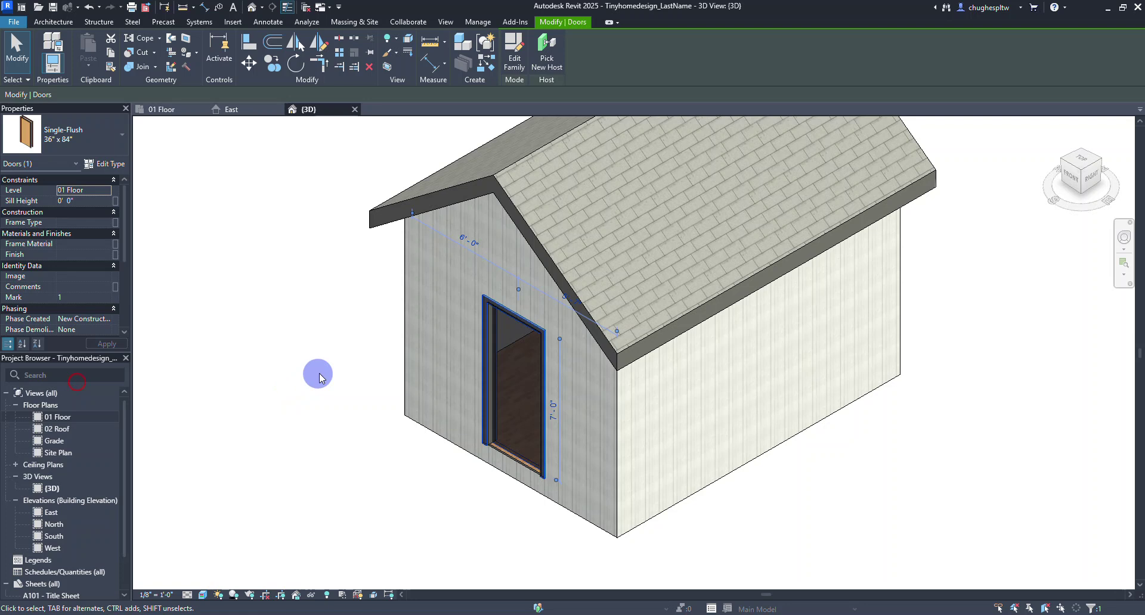
{"action": "left_click", "coordinate": [320, 372]}
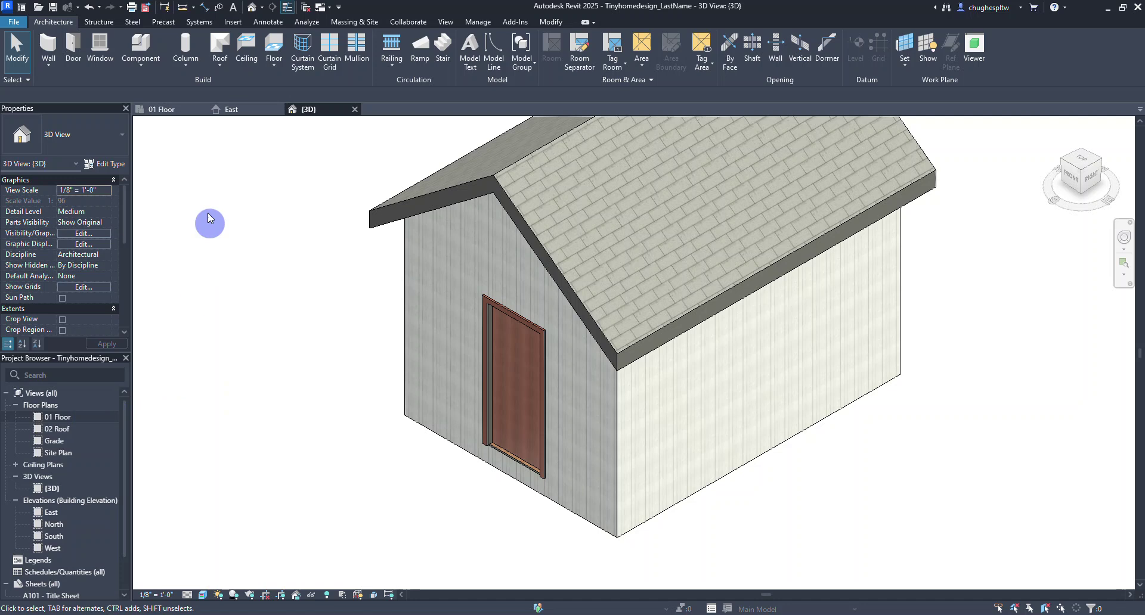
Place two 30" x 46" double-hung windows in the floor plan's left wall, about 4'-11" from the front wall and 3'-4" from the rear wall
{"action": "left_click", "coordinate": [179, 113]}
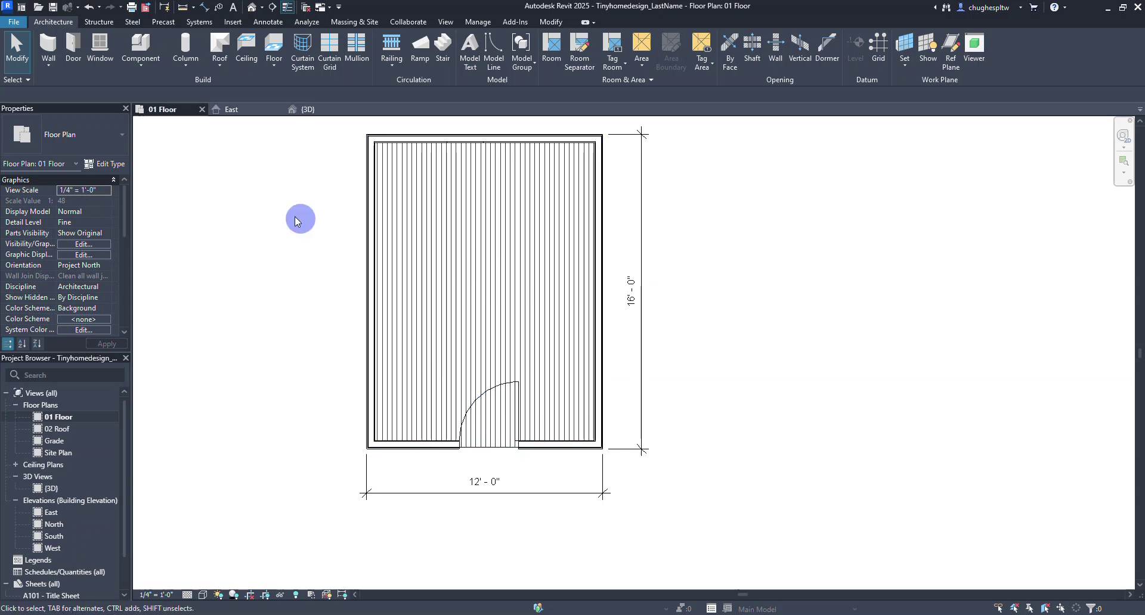
{"action": "left_click", "coordinate": [104, 64]}
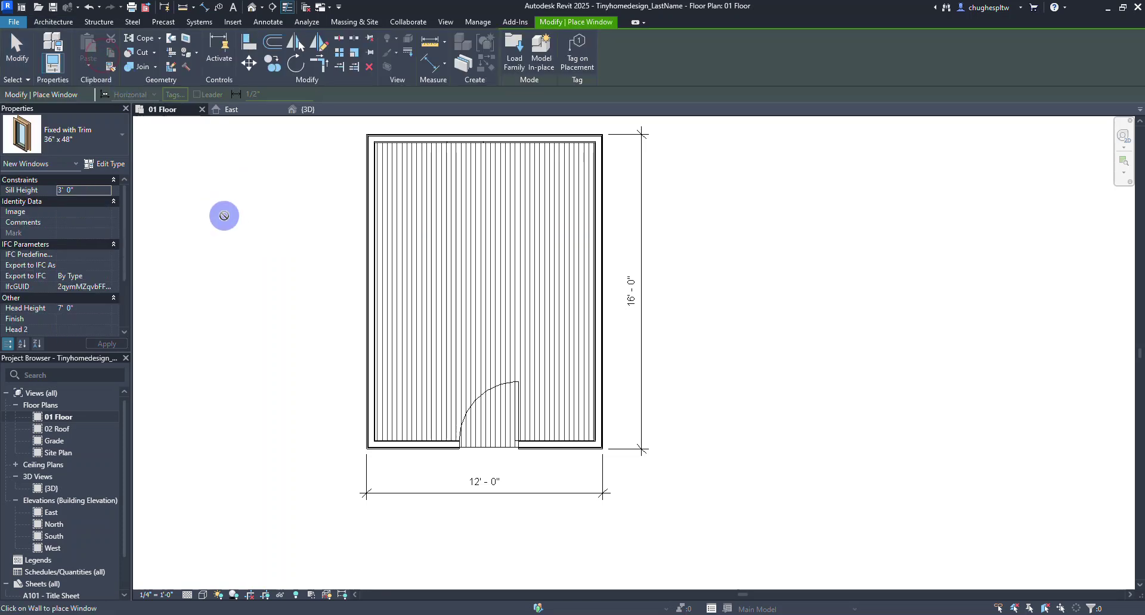
{"action": "left_click", "coordinate": [83, 139]}
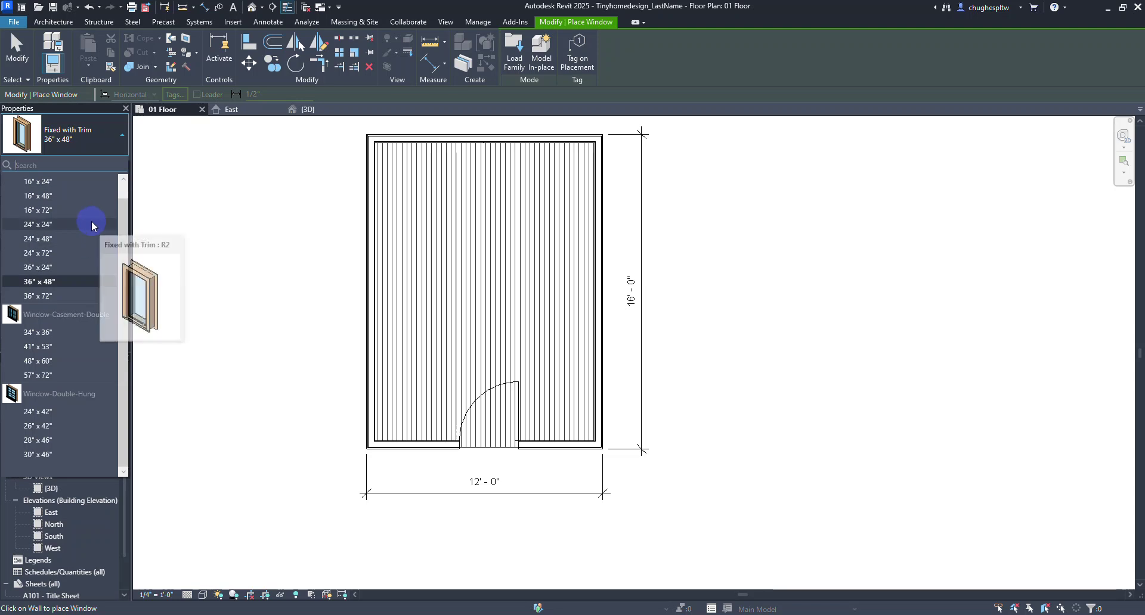
{"action": "left_click", "coordinate": [49, 456]}
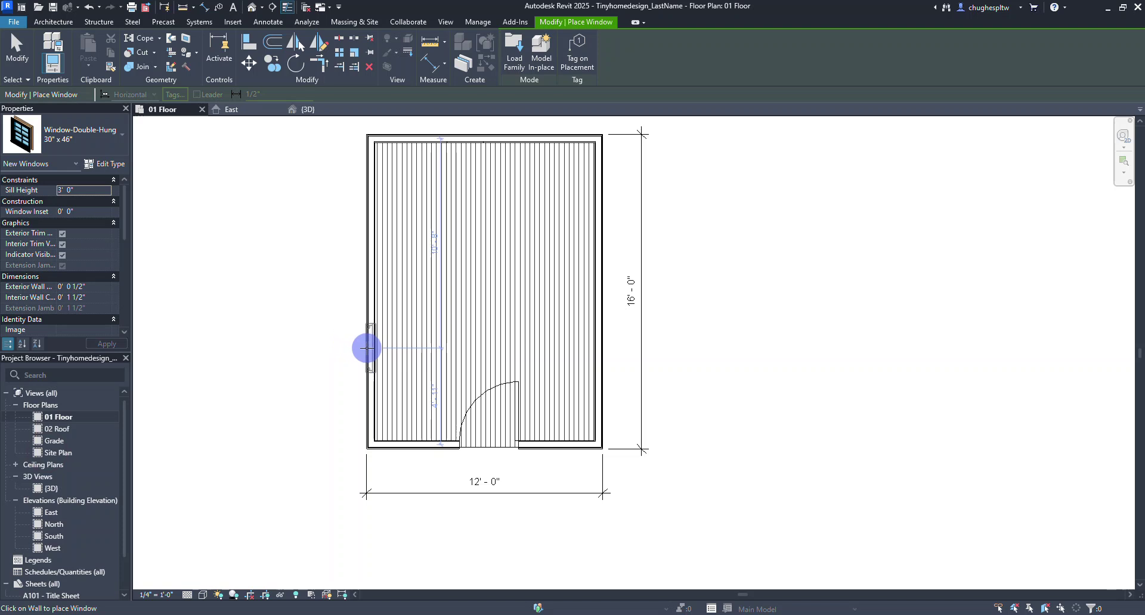
{"action": "scroll", "coordinate": [366, 347], "scroll_direction": "up", "scroll_amount": 3}
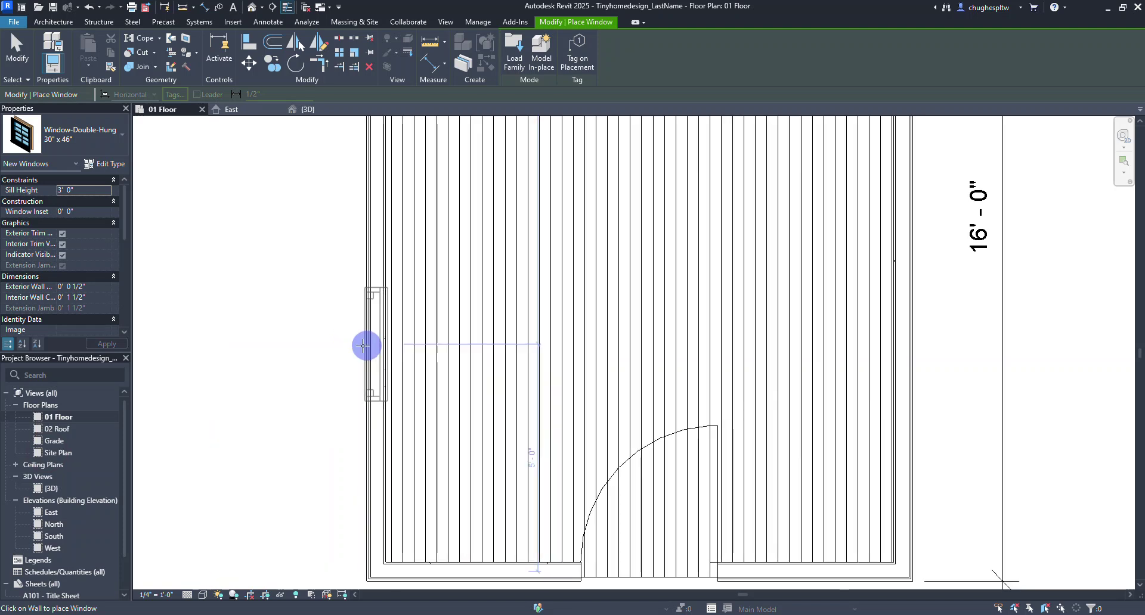
{"action": "left_click", "coordinate": [367, 348]}
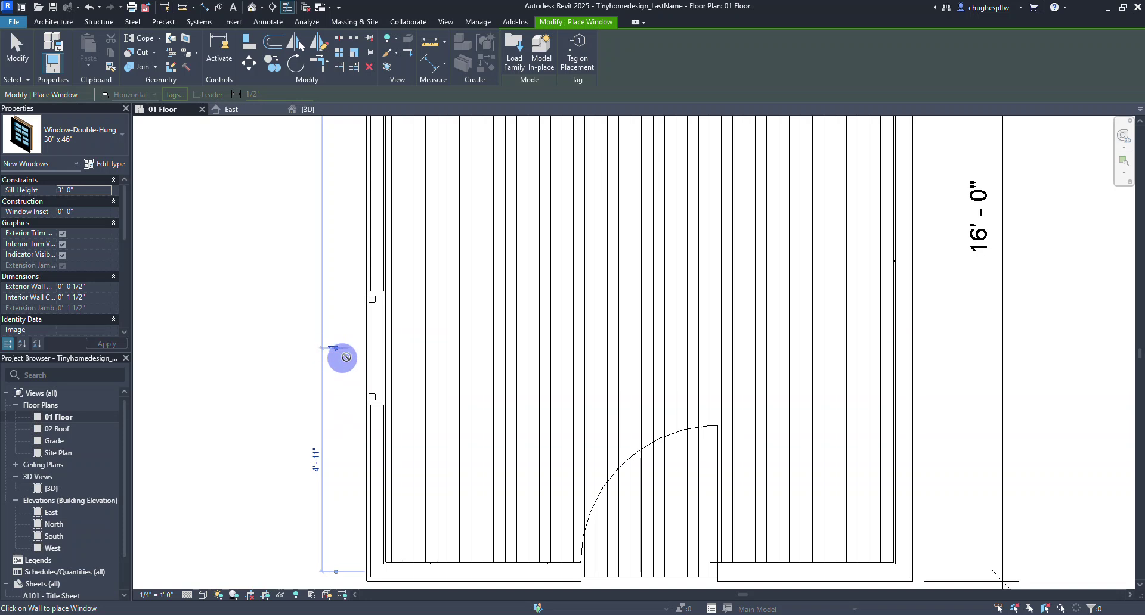
{"action": "scroll", "coordinate": [321, 402], "scroll_direction": "down", "scroll_amount": 3}
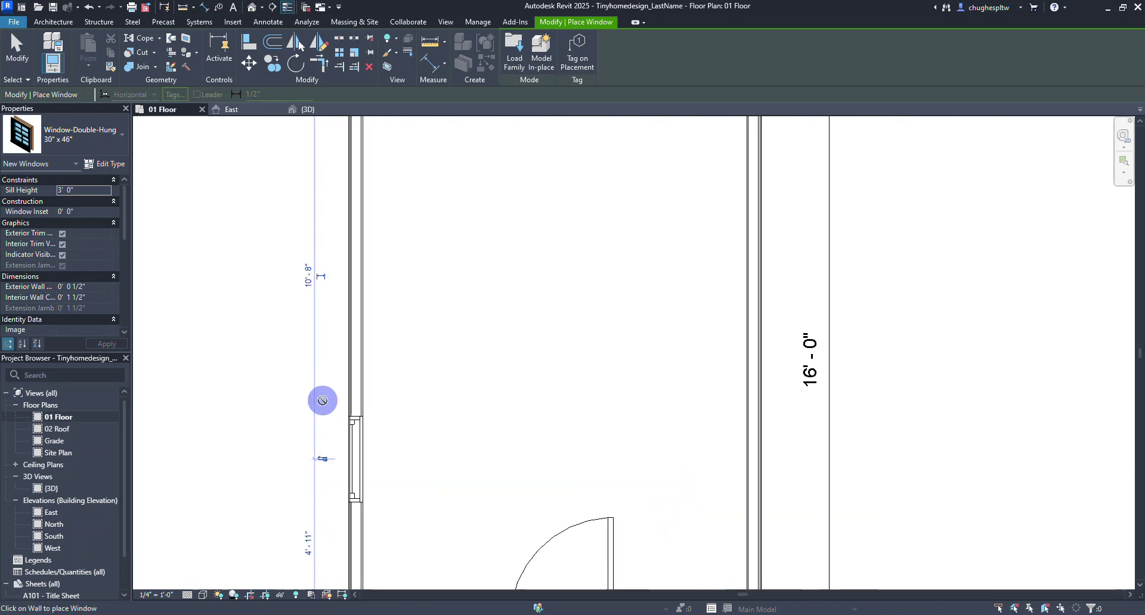
{"action": "left_click", "coordinate": [341, 272]}
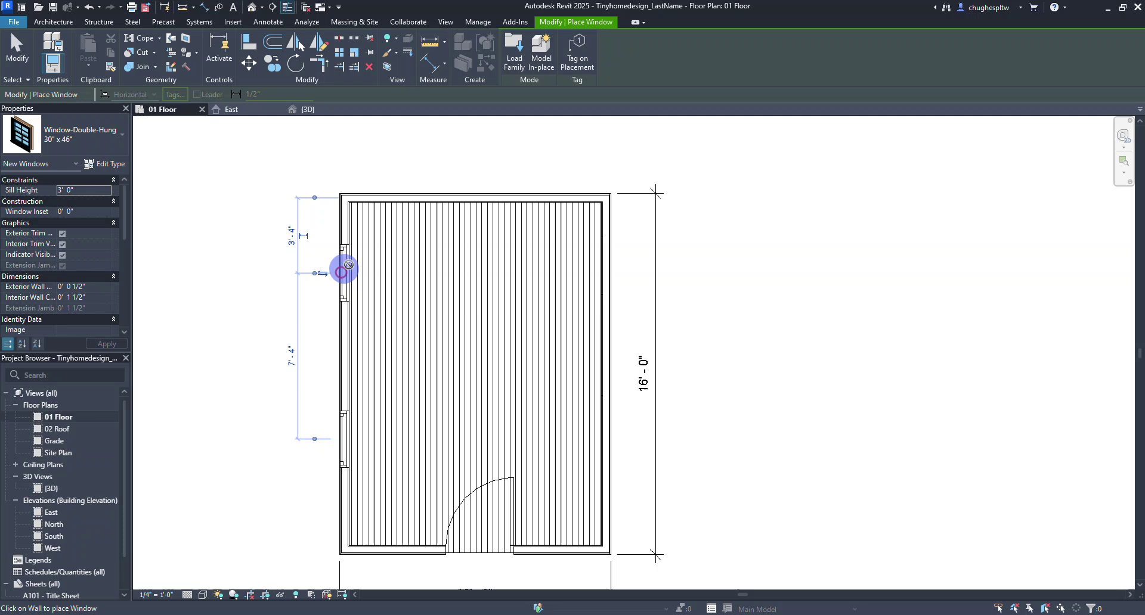
Place one matching window centered in the rear wall and two in the right wall opposite the left wall's windows, ending window placement
{"action": "left_click", "coordinate": [475, 194]}
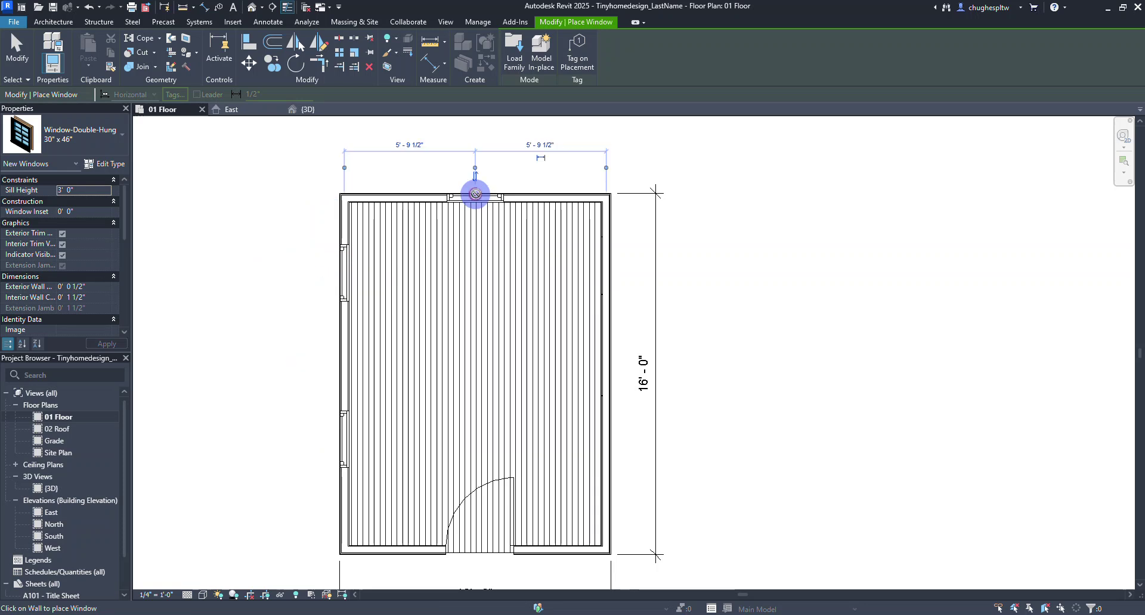
{"action": "left_click", "coordinate": [607, 276]}
{"action": "left_click", "coordinate": [608, 447]}
{"action": "right_click", "coordinate": [264, 301]}
{"action": "left_click", "coordinate": [267, 304]}
{"action": "right_click", "coordinate": [265, 302]}
{"action": "left_click", "coordinate": [278, 310]}
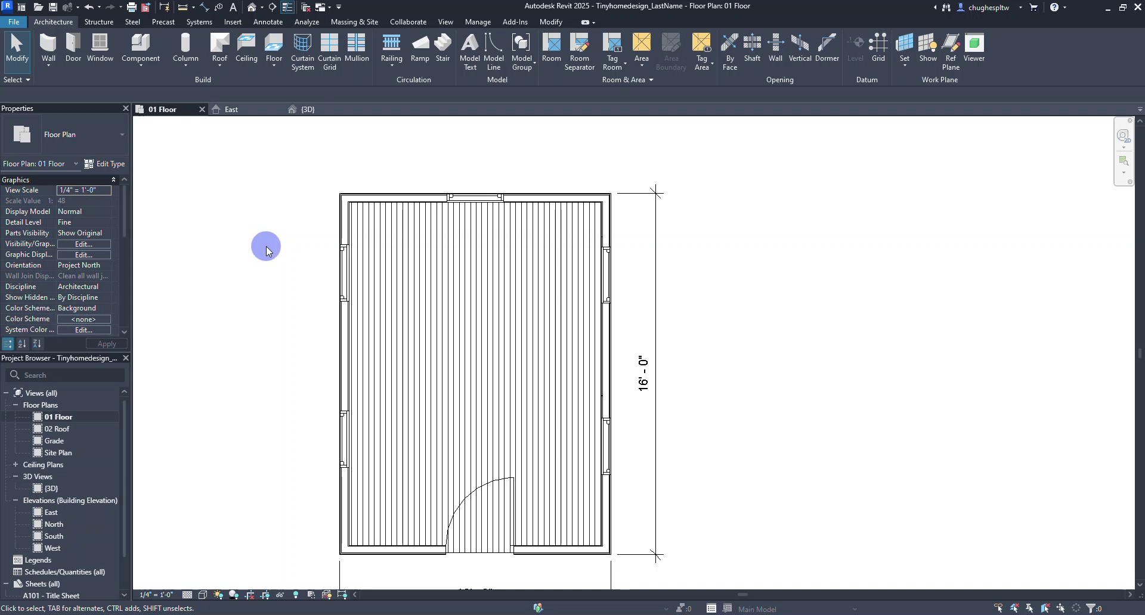
Examine the placed windows on every side of the house in the 3D view
{"action": "left_click", "coordinate": [305, 111]}
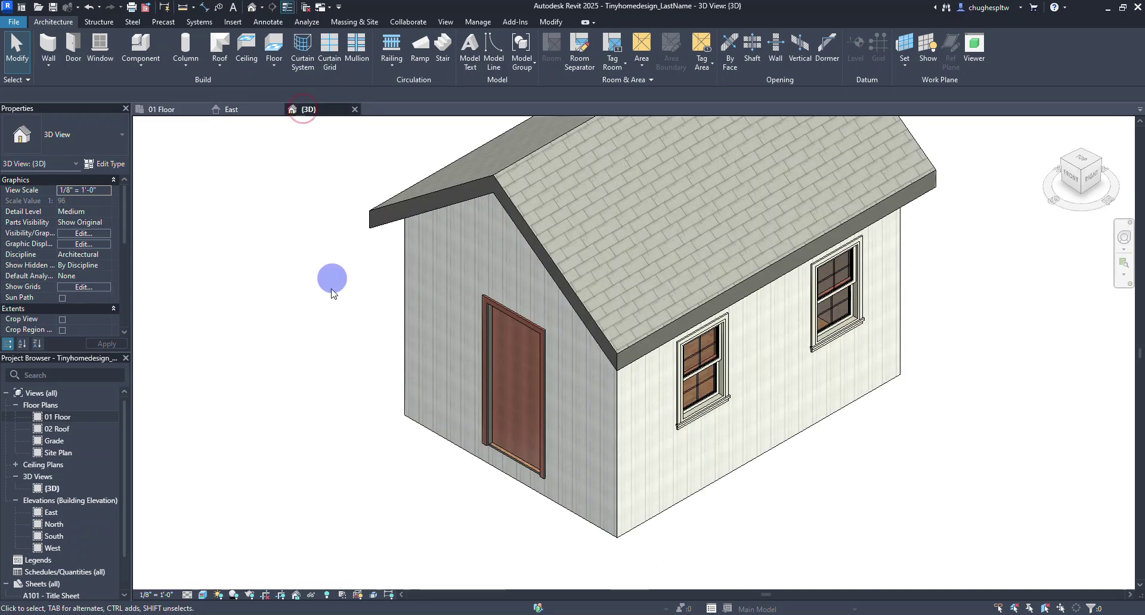
{"action": "middle_click_drag", "start_coordinate": [329, 281], "coordinate": [262, 332], "text": "shift"}
{"action": "left_click", "coordinate": [1069, 189]}
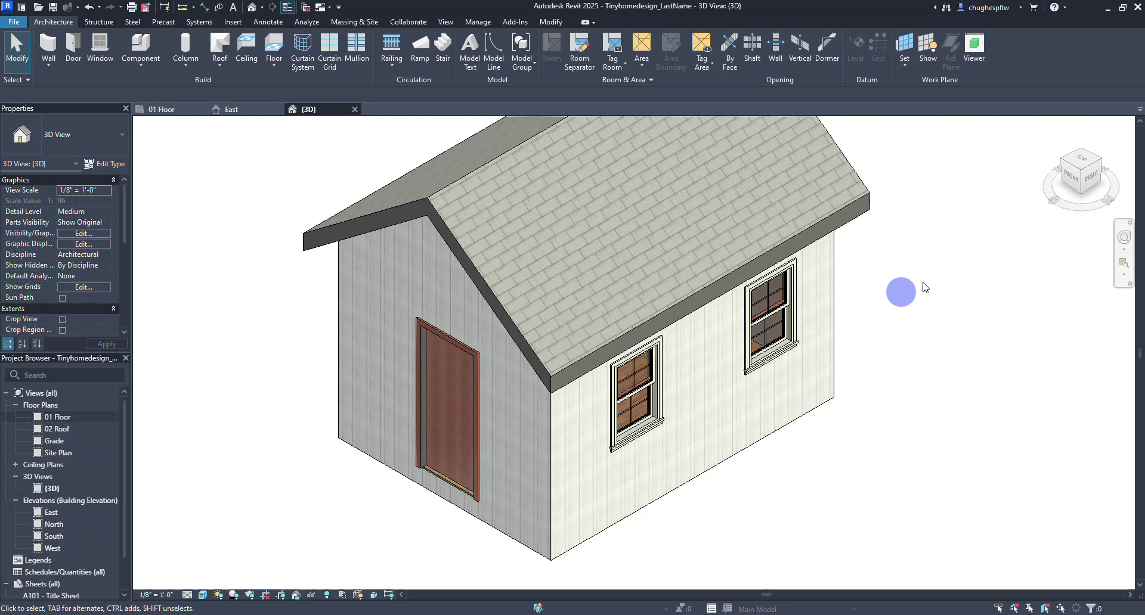
{"action": "middle_click_drag", "start_coordinate": [948, 274], "coordinate": [521, 307], "text": "shift"}
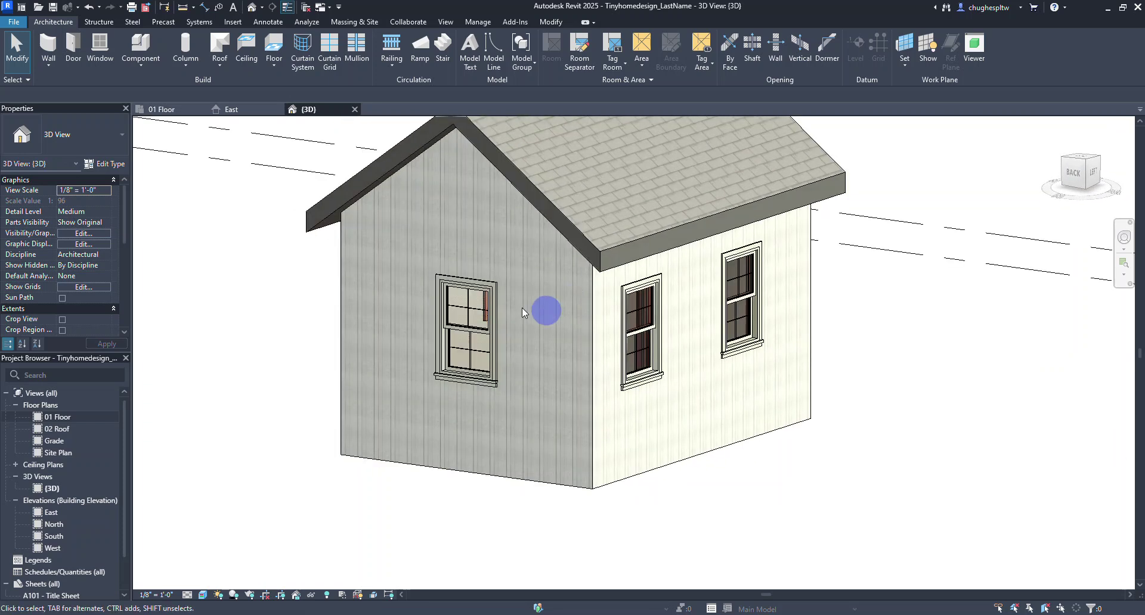
{"action": "middle_click_drag", "start_coordinate": [946, 322], "coordinate": [486, 309], "text": "shift"}
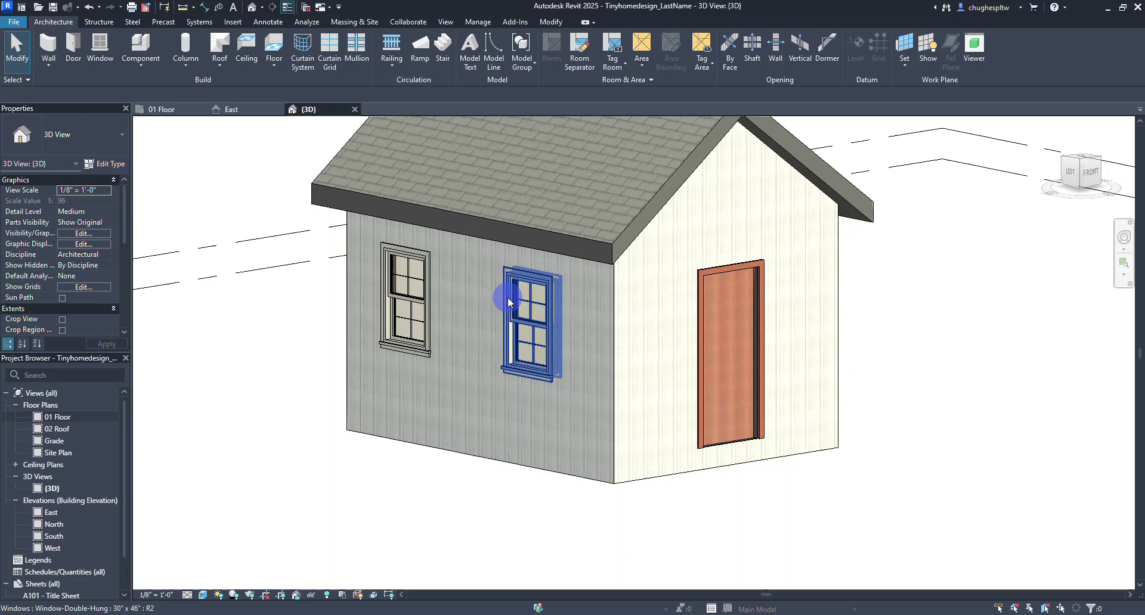
Browse the available window types for the left wall's window nearest the front door
{"action": "left_click", "coordinate": [506, 297]}
{"action": "left_click", "coordinate": [89, 141]}
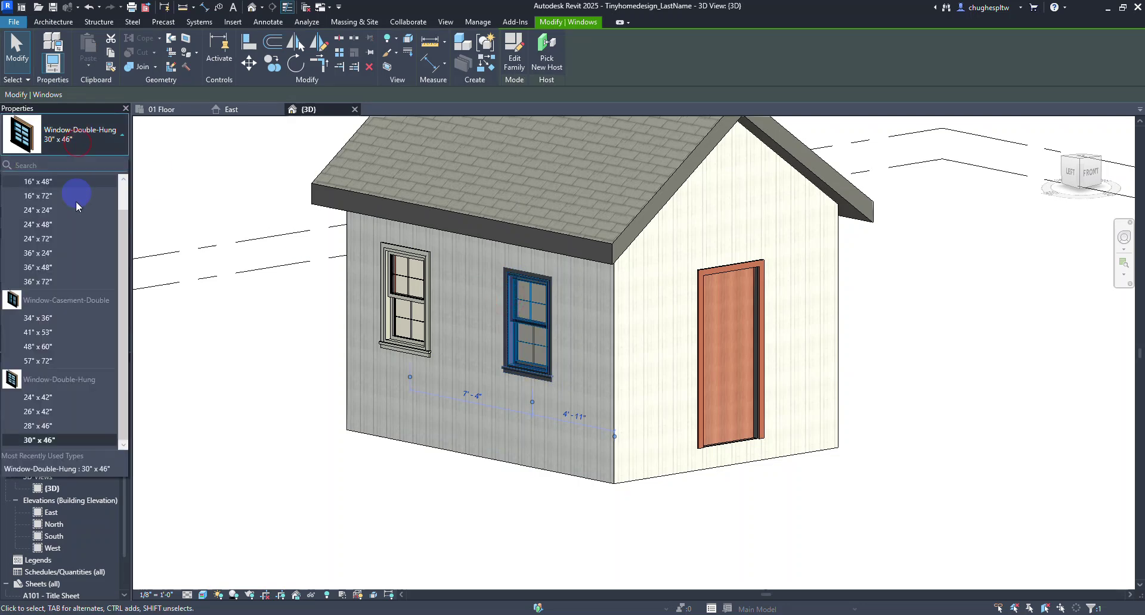
{"action": "left_click", "coordinate": [63, 319]}
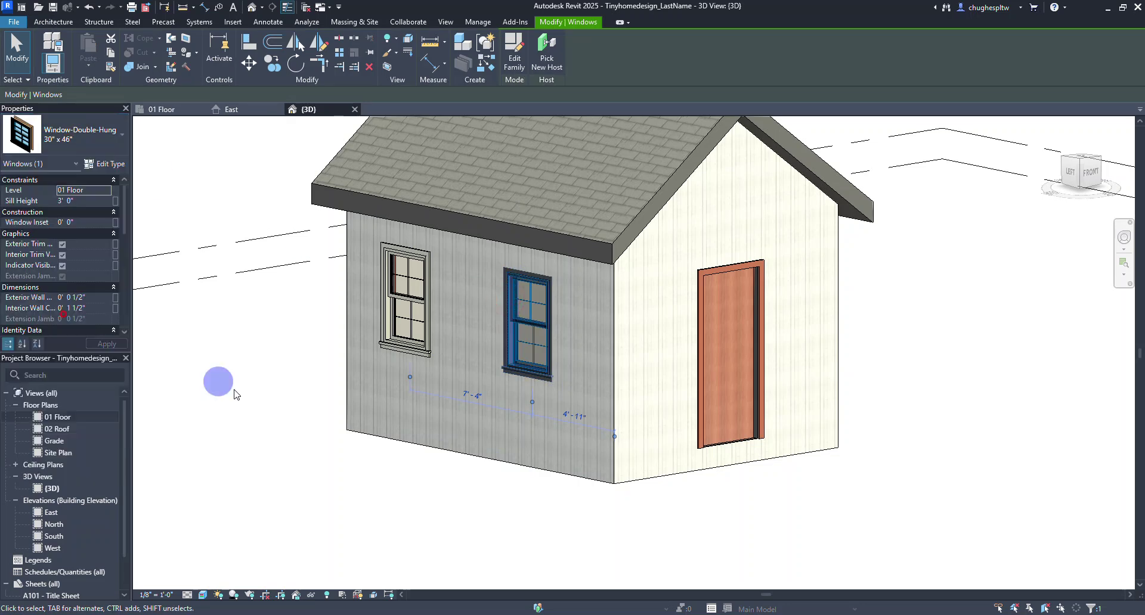
{"action": "left_click", "coordinate": [276, 399]}
Review the front and right sides of the house, and return the 3D view to its home orientation
{"action": "middle_click_drag", "start_coordinate": [273, 311], "coordinate": [941, 315], "text": "shift"}
{"action": "middle_click_drag", "start_coordinate": [905, 281], "coordinate": [974, 263], "text": "shift"}
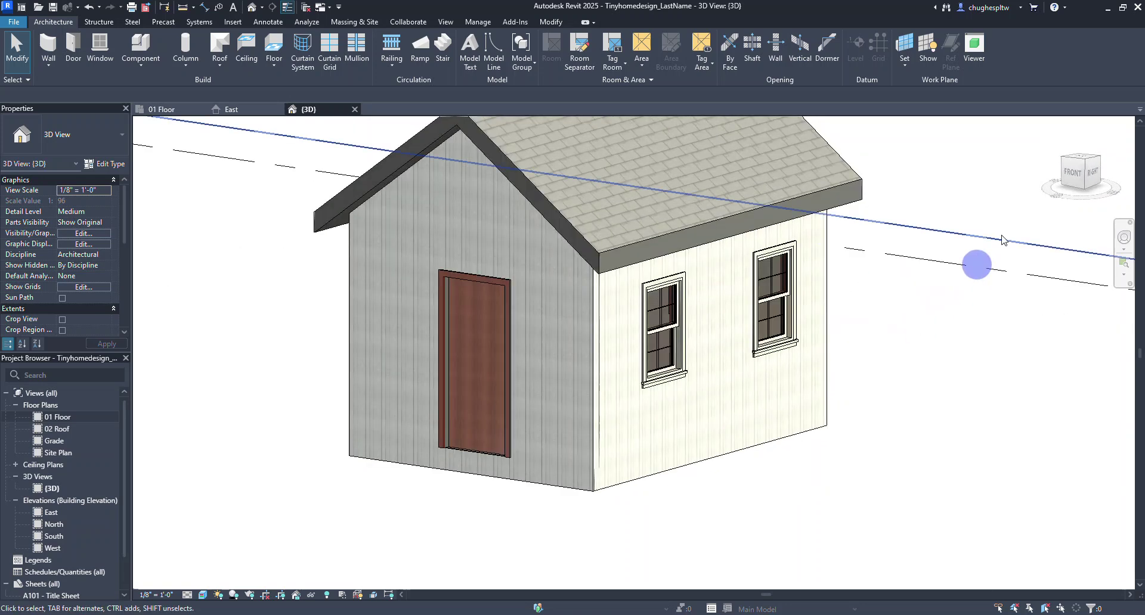
{"action": "left_click", "coordinate": [1052, 129]}
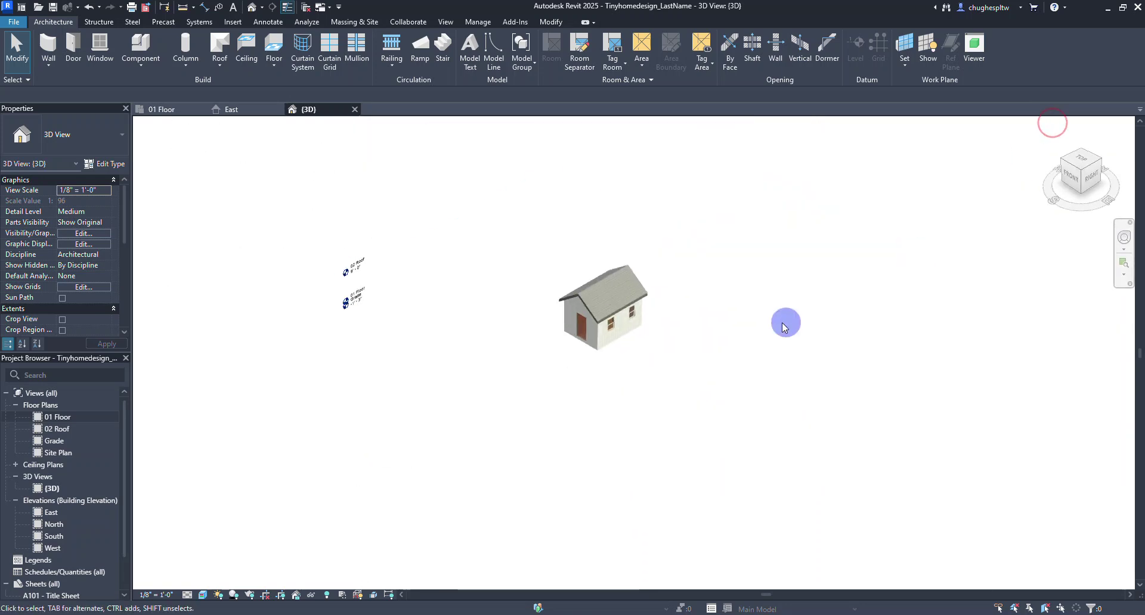
{"action": "scroll", "coordinate": [670, 360], "scroll_direction": "up", "scroll_amount": 4}
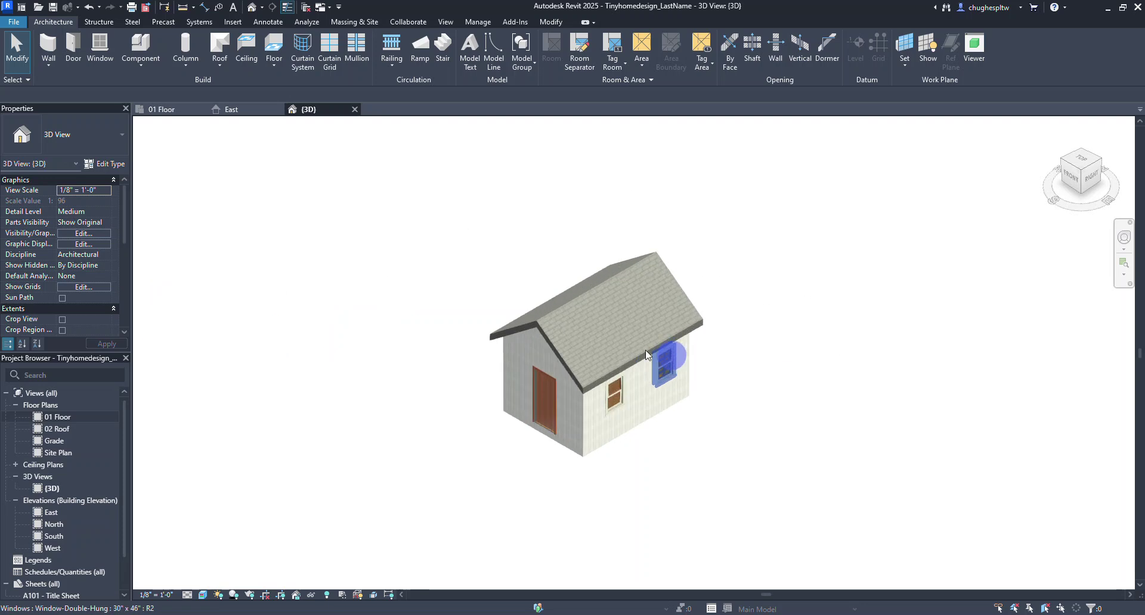